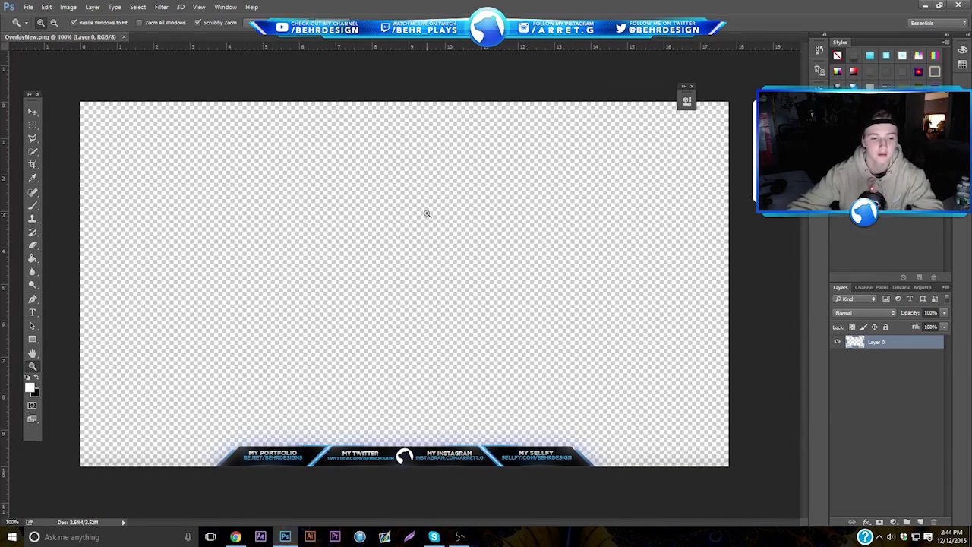
Step: Move the finished social-media overlay bar from the lower edge up to near the canvas's upper edge
left_click(33, 111)
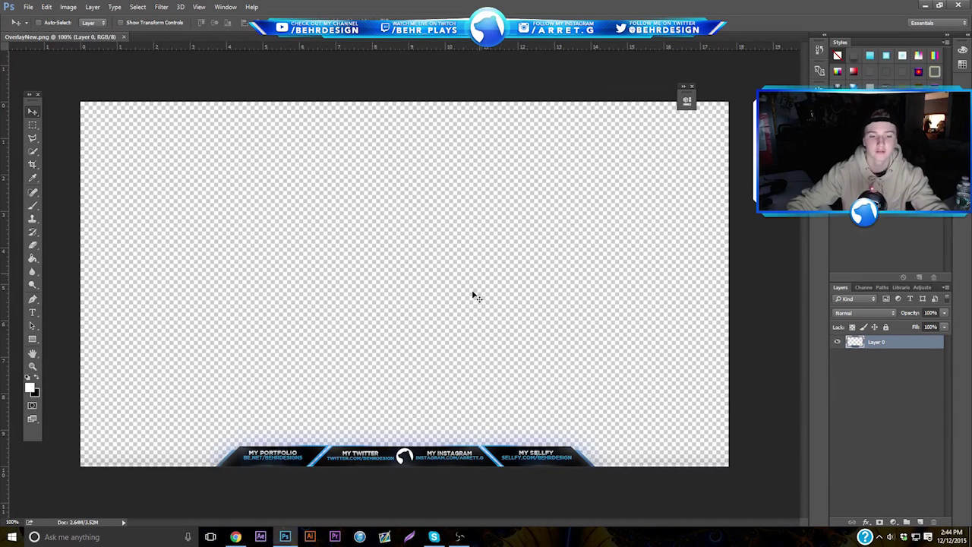
left_click_drag(420, 374, 429, 141)
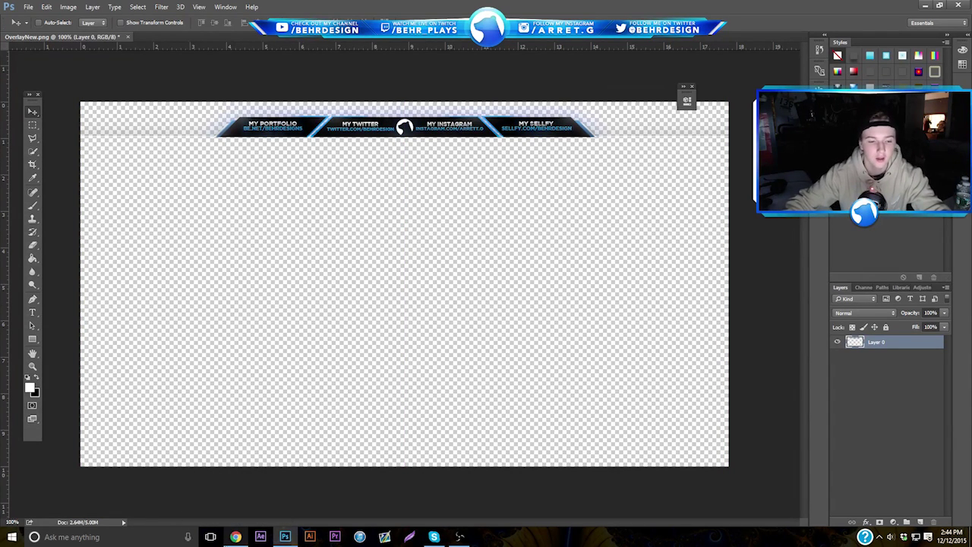
Step: Check the document's canvas size in pixels and leave the size as it is
left_click(67, 7)
left_click(82, 90)
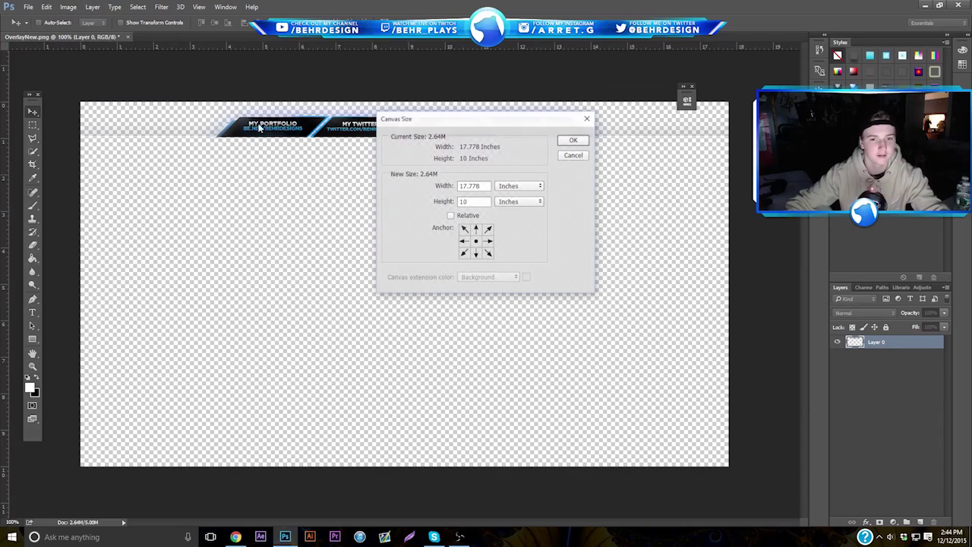
left_click(516, 201)
left_click(513, 206)
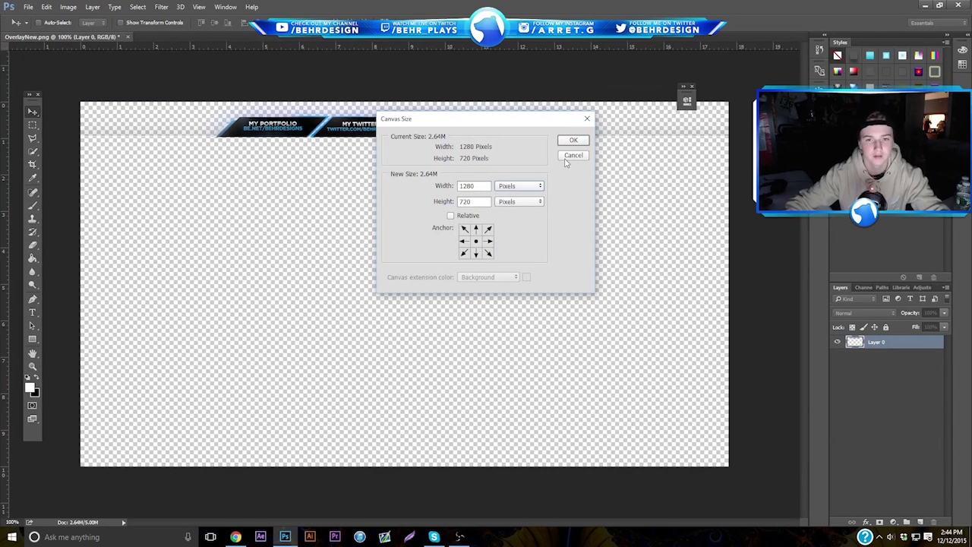
left_click(573, 156)
Step: Switch to Chrome and open google.com in a new tab
left_click(236, 536)
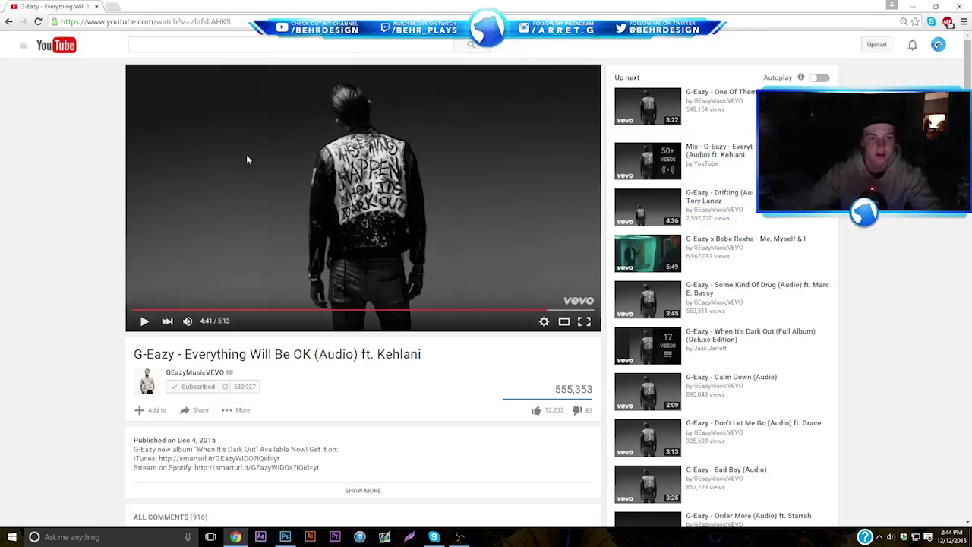
left_click(113, 7)
type("google.c")
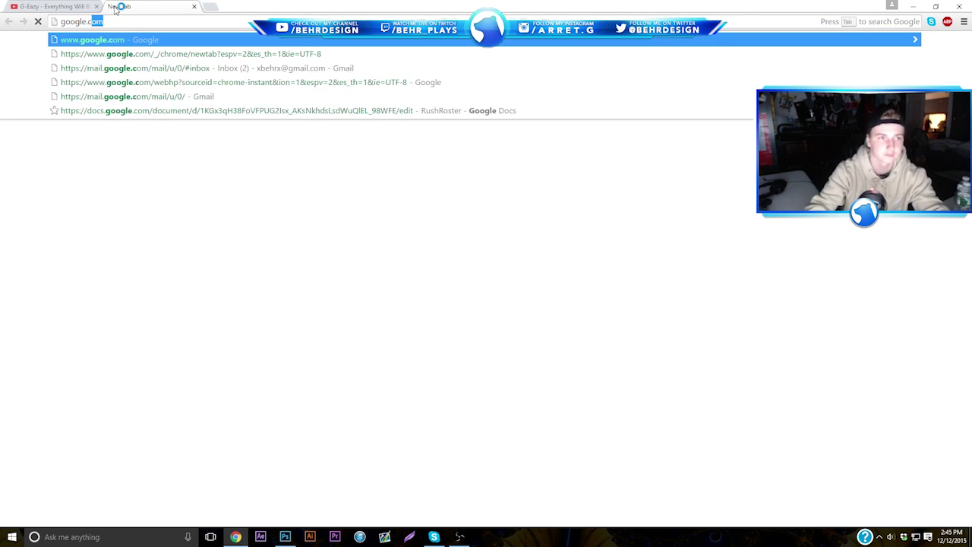
key("Return")
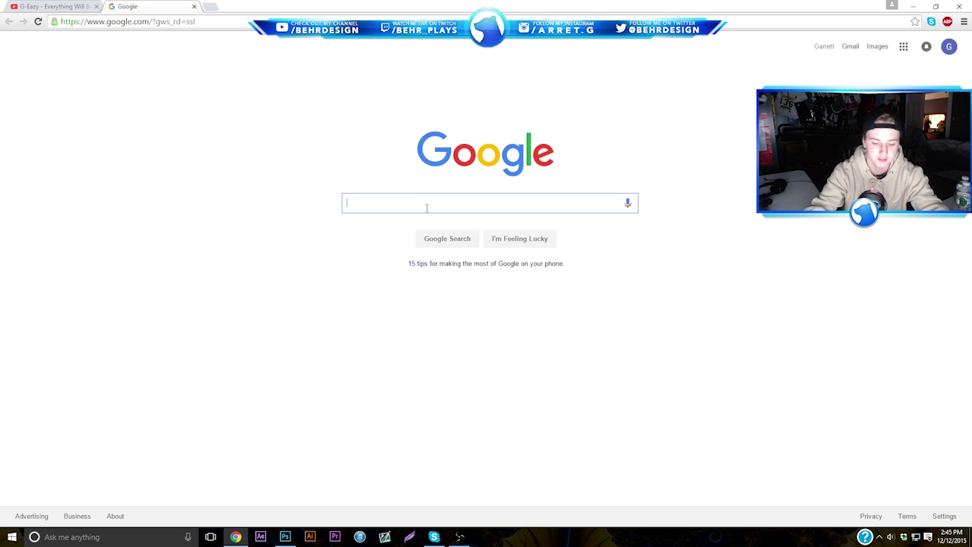
Step: Search Google Images for "black ops 3 wallpaper gameplay"
type("black op")
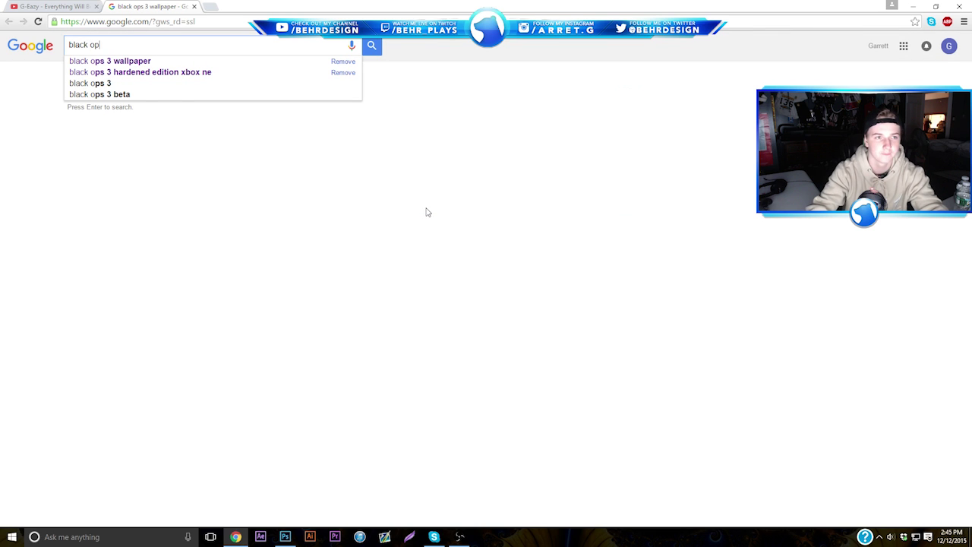
type("s 3 wallpaper ")
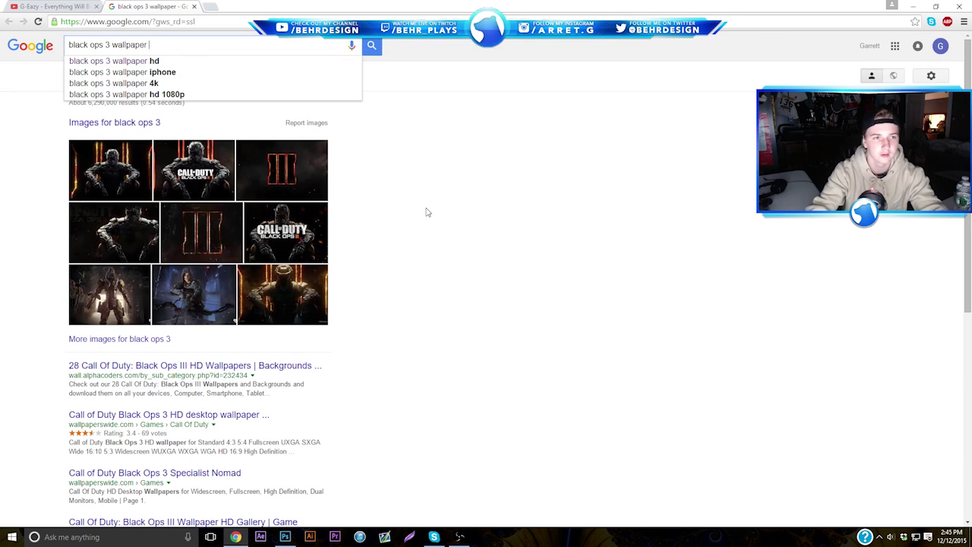
type("gameplay")
key("Return")
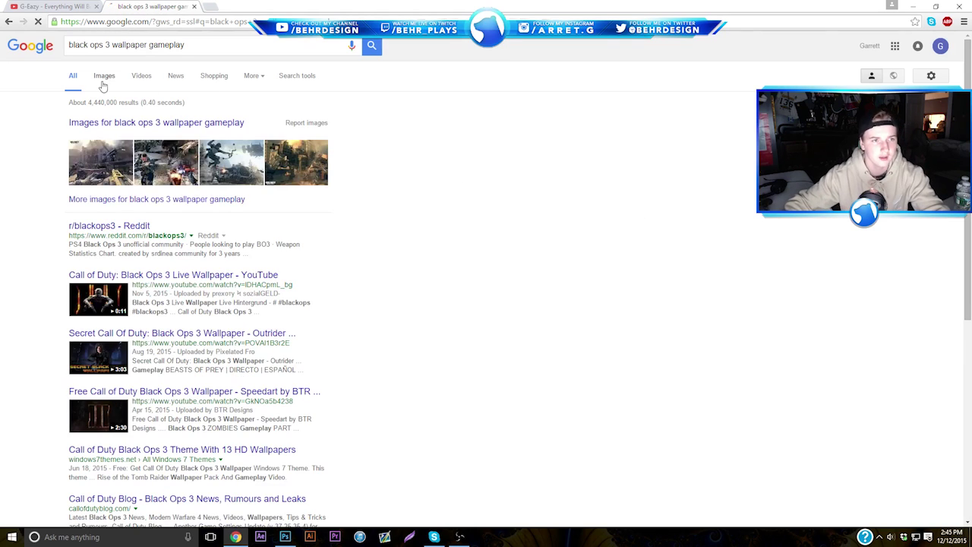
left_click(104, 76)
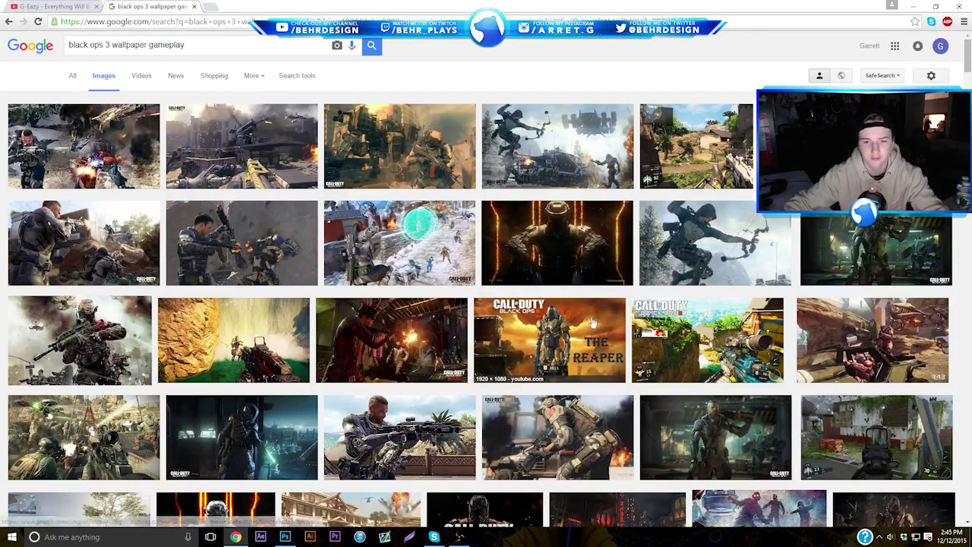
Step: Open the first-person Black Ops 3 gameplay screenshot with the tree at full size and copy the image
scroll(488, 314, "down", 2)
scroll(488, 313, "down", 1)
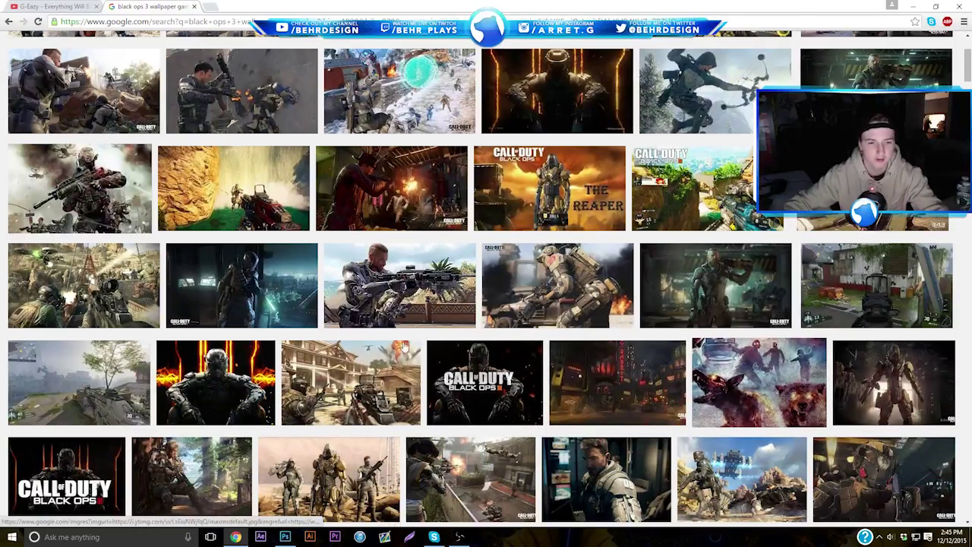
left_click(127, 387)
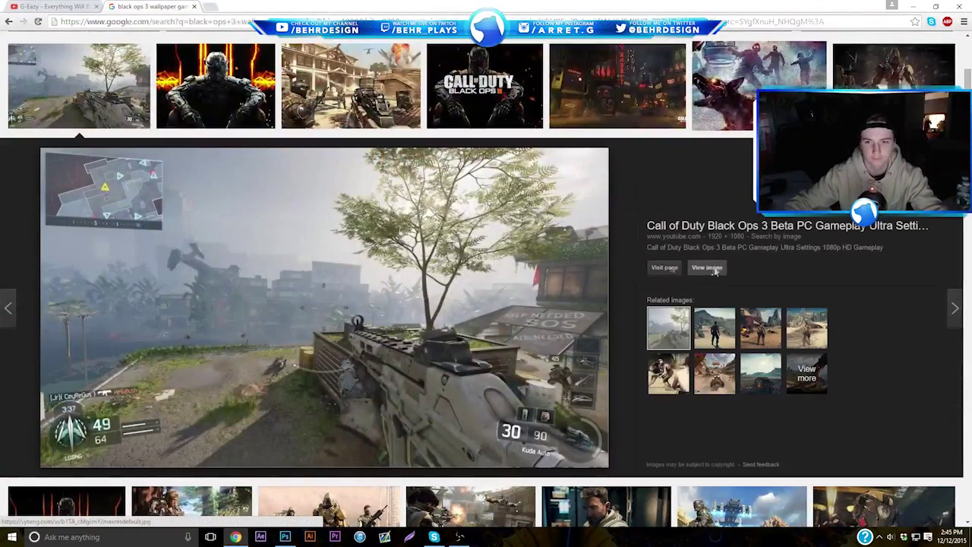
left_click(707, 267)
right_click(369, 289)
left_click(396, 318)
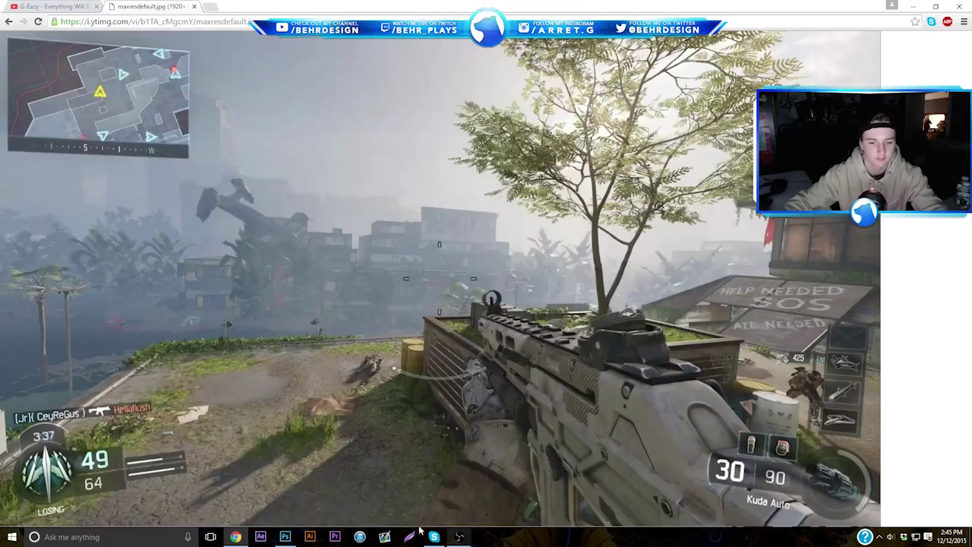
Step: Switch to Photoshop, paste the gameplay screenshot into OverlayNew.png, and scale it to about 66% so it fills the canvas
left_click(285, 537)
key("ctrl+v")
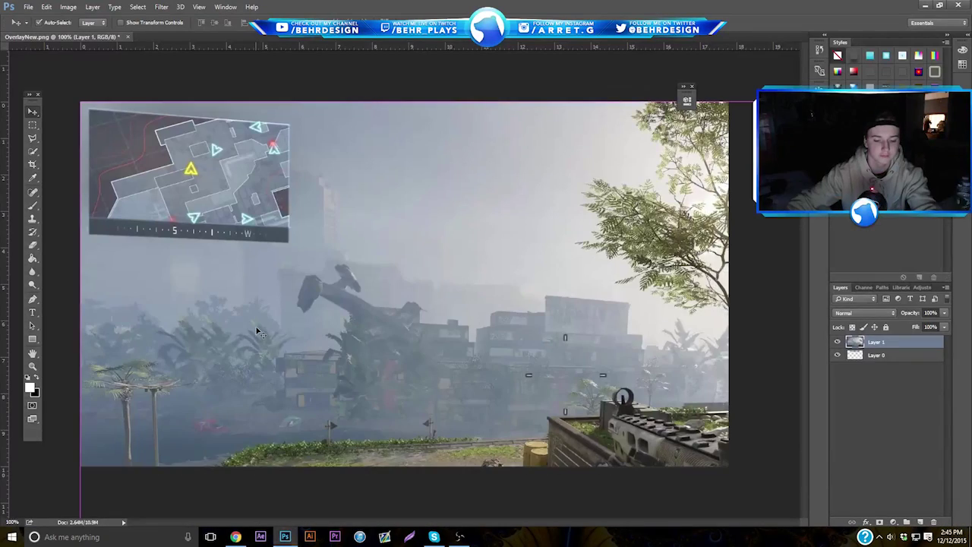
key("ctrl+t")
left_click_drag(77, 99, 350, 226)
left_click_drag(374, 245, 374, 54)
left_click_drag(376, 101, 376, 111)
left_click_drag(309, 54, 409, 126)
left_click_drag(423, 161, 422, 137)
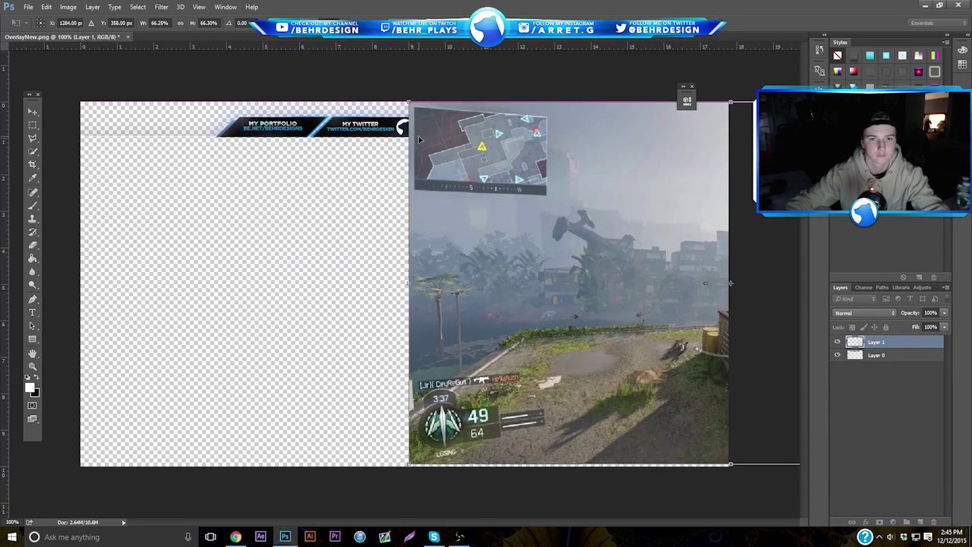
left_click_drag(463, 402, 164, 400)
key("Return")
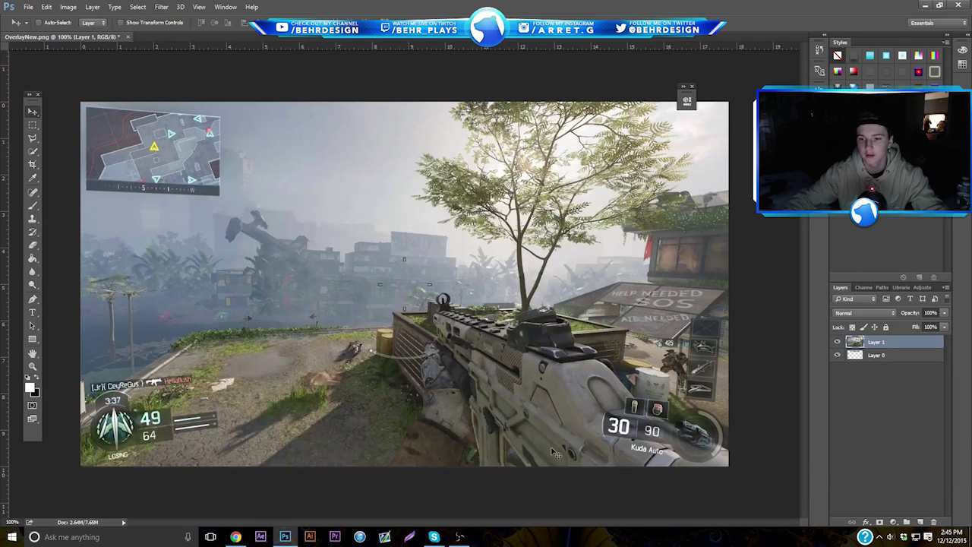
Step: Place the screenshot layer below the overlay bar layer and convert it to black and white with the default preset
left_click_drag(877, 339, 878, 365)
left_click(67, 6)
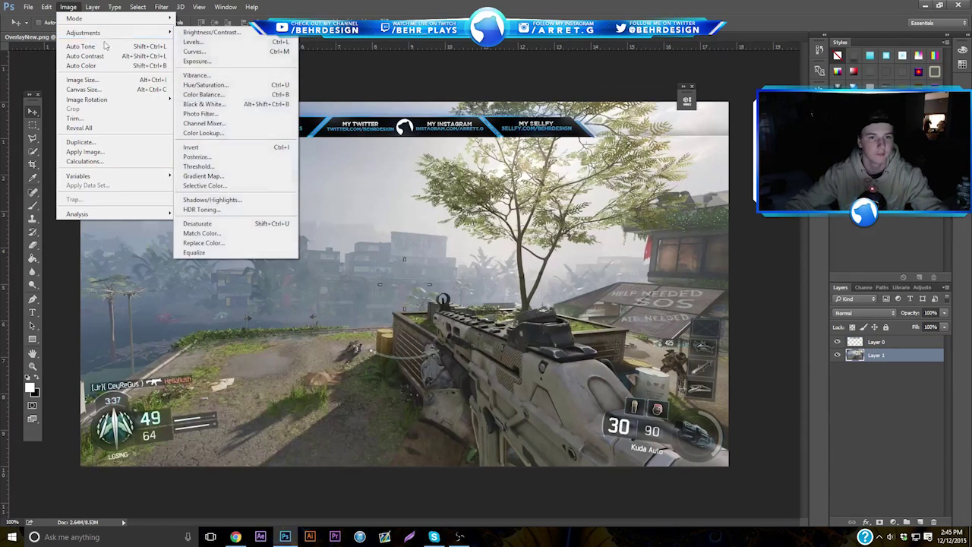
left_click(224, 104)
left_click(748, 193)
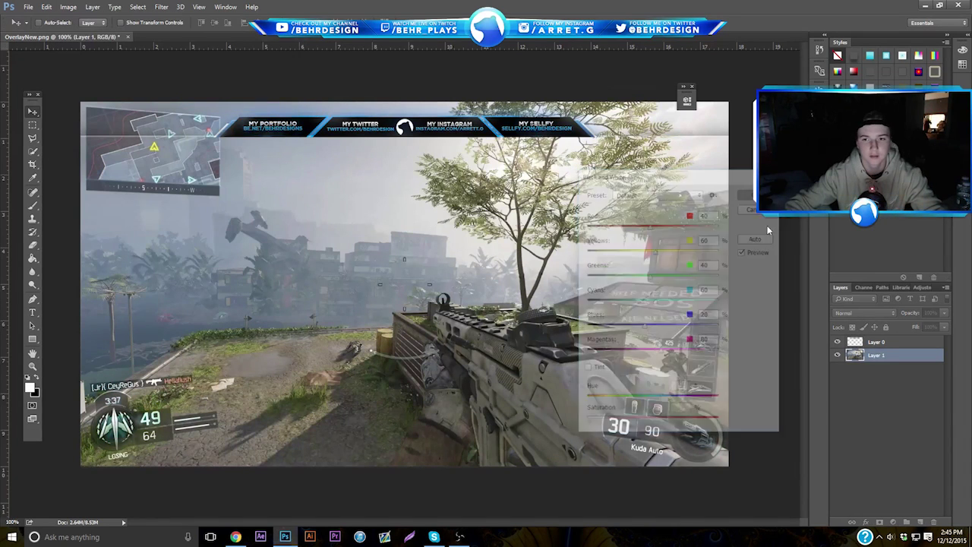
Step: Add a black-filled layer beneath the screenshot and set the screenshot layer's opacity to 45%
left_click(921, 523)
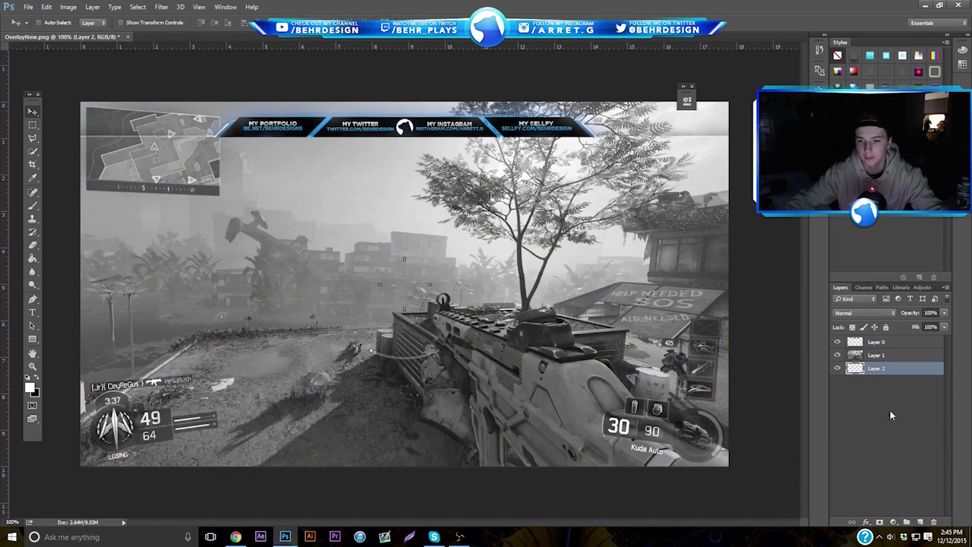
left_click(32, 258)
left_click(242, 382)
left_click(897, 355)
left_click_drag(948, 313, 916, 325)
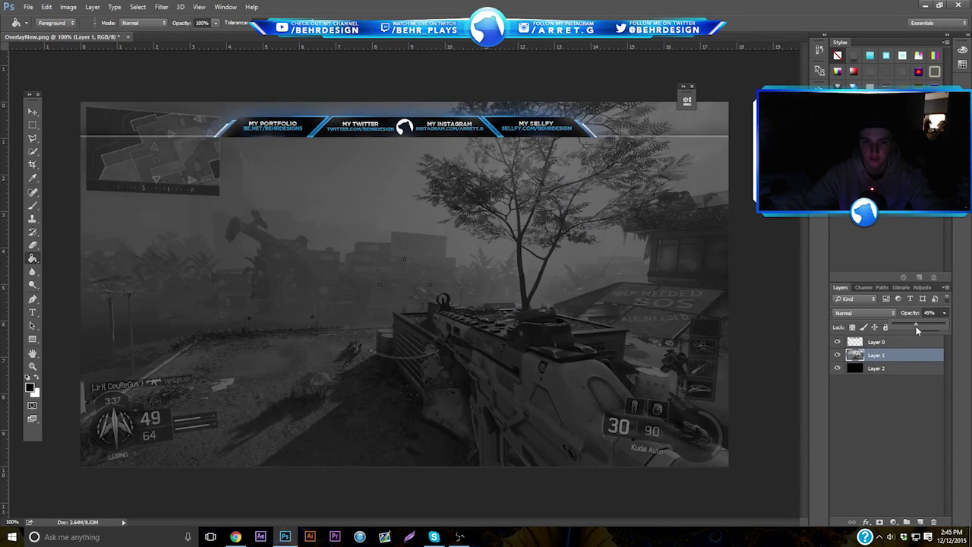
Step: Move the finished overlay bar on Layer 0 down to the upper third of the canvas as a reference
left_click(881, 343)
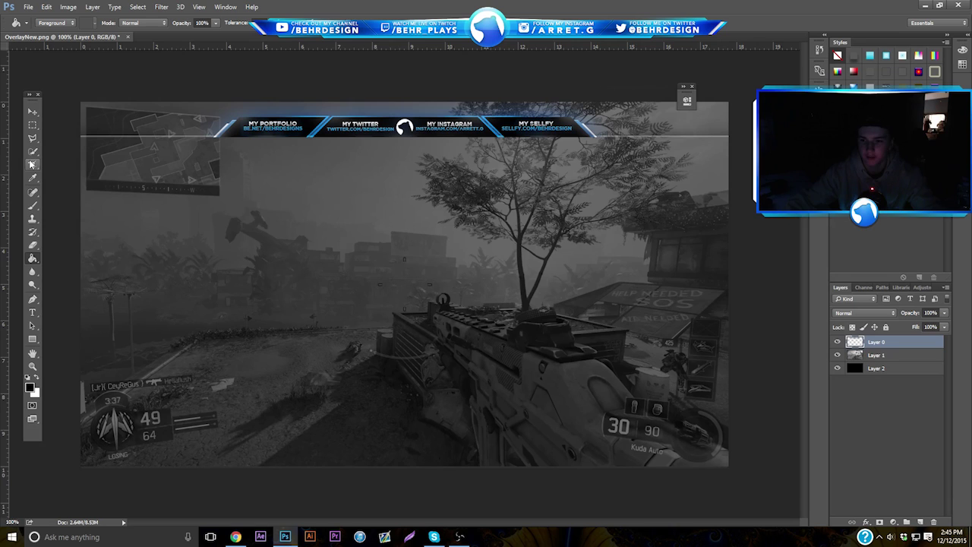
left_click(32, 112)
left_click_drag(665, 247, 609, 401)
left_click_drag(480, 433, 481, 184)
Step: Draw a black rectangle about 1356 × 25 px across the full canvas width directly beneath the overlay bar
left_click(32, 339)
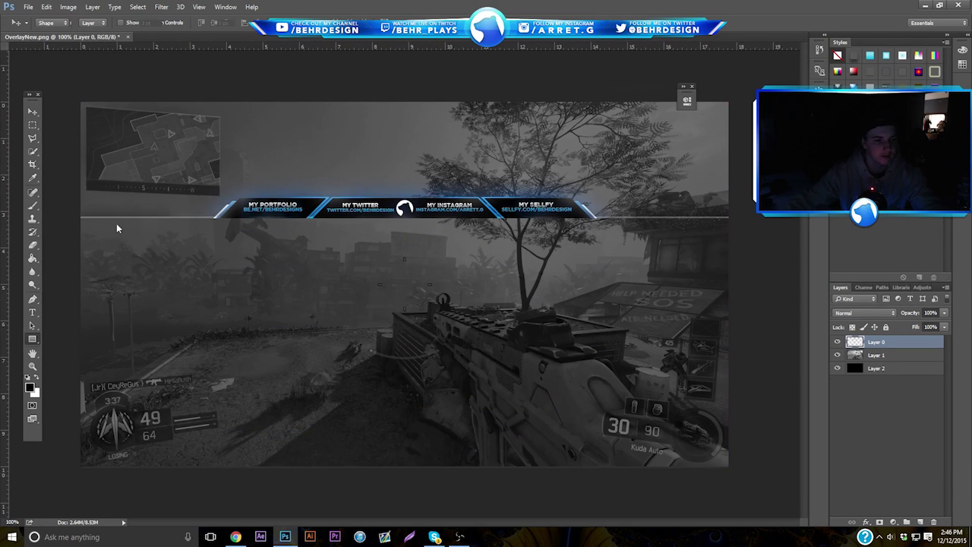
left_click_drag(77, 217, 764, 230)
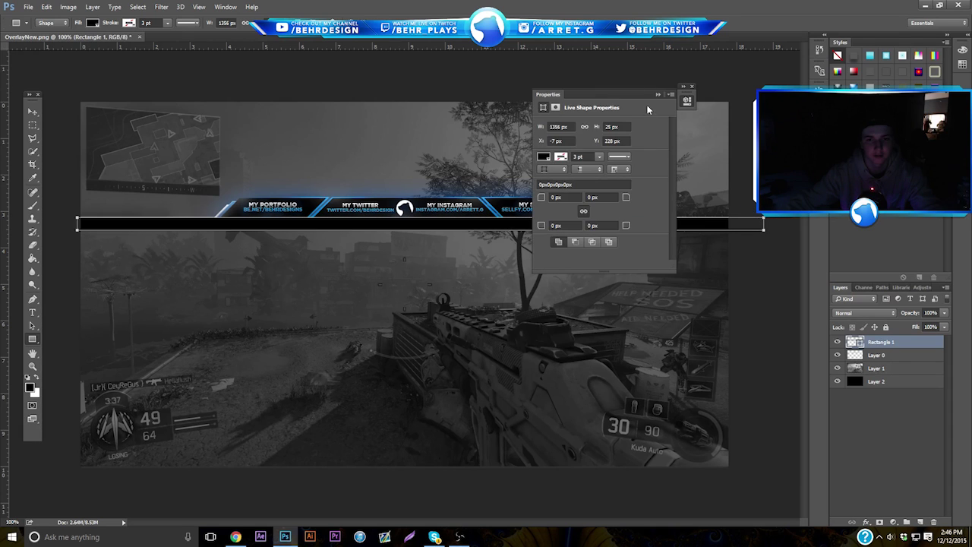
Step: Place a vertical guide at the horizontal centre of the canvas, through the middle of the bar's logo
left_click(32, 111)
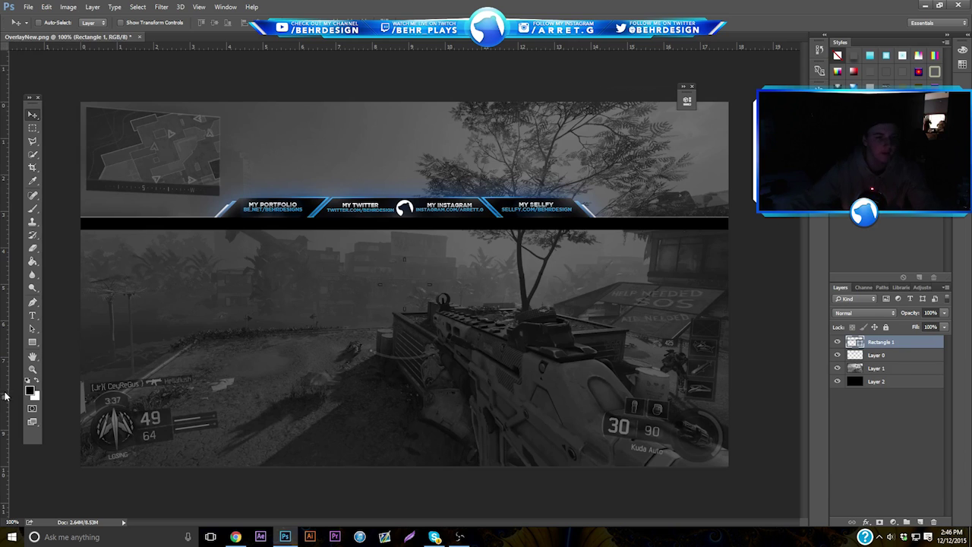
left_click_drag(9, 418, 420, 356)
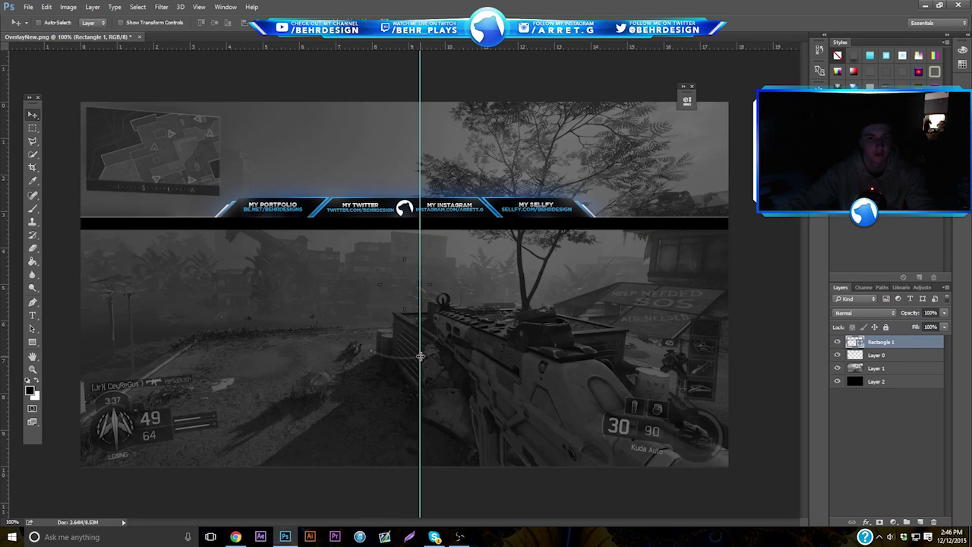
left_click_drag(422, 353, 404, 354)
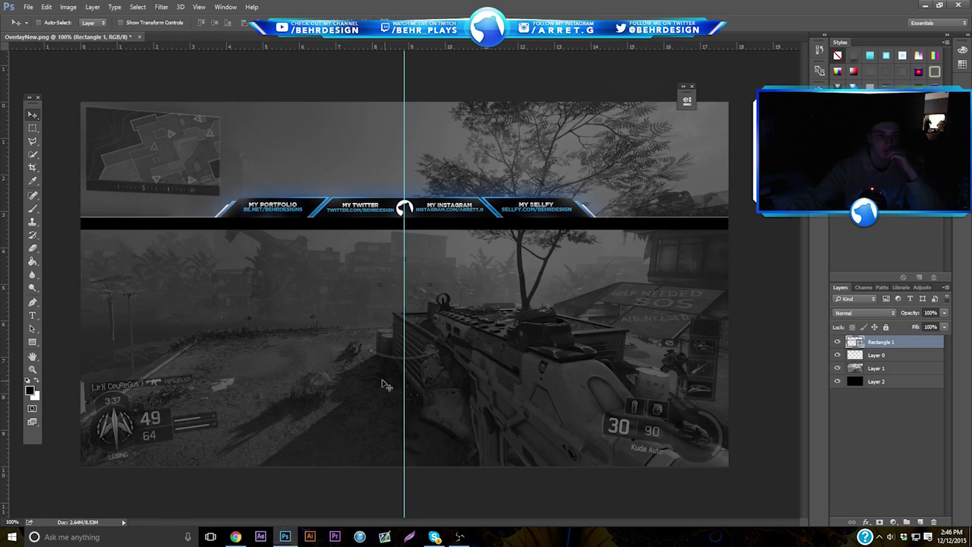
Step: Draw a black rectangle about 462 × 49 px at the lower edge of the canvas on a new layer
left_click(32, 143)
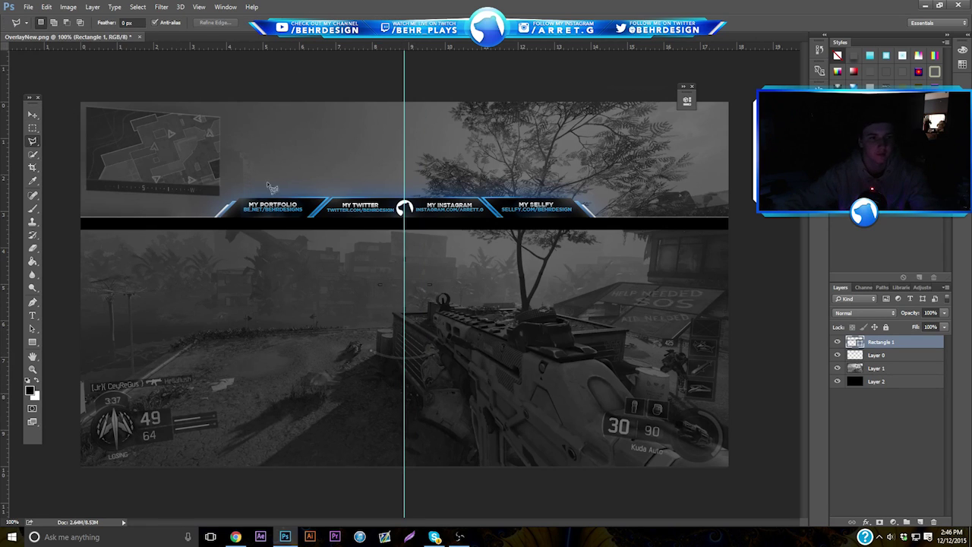
left_click(920, 522)
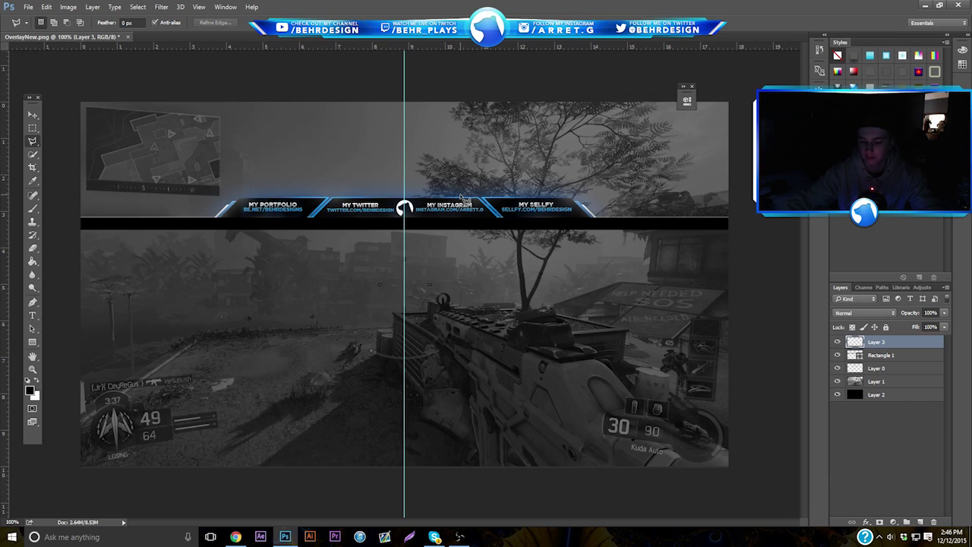
left_click(33, 342)
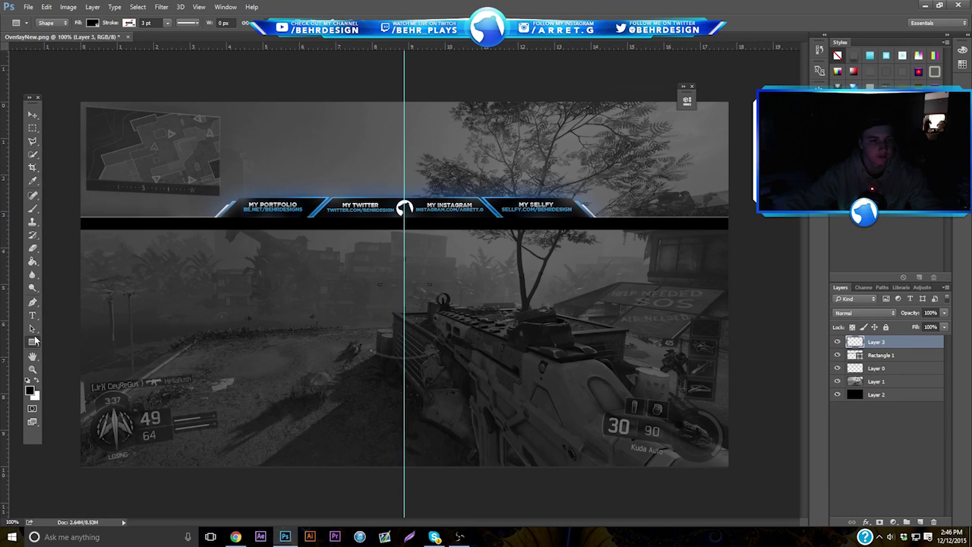
left_click_drag(315, 445, 548, 469)
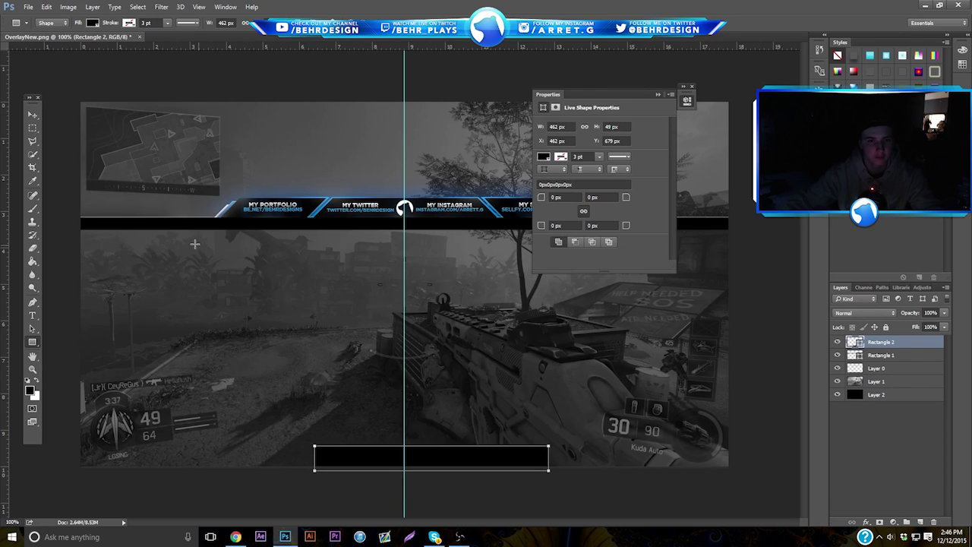
left_click(657, 94)
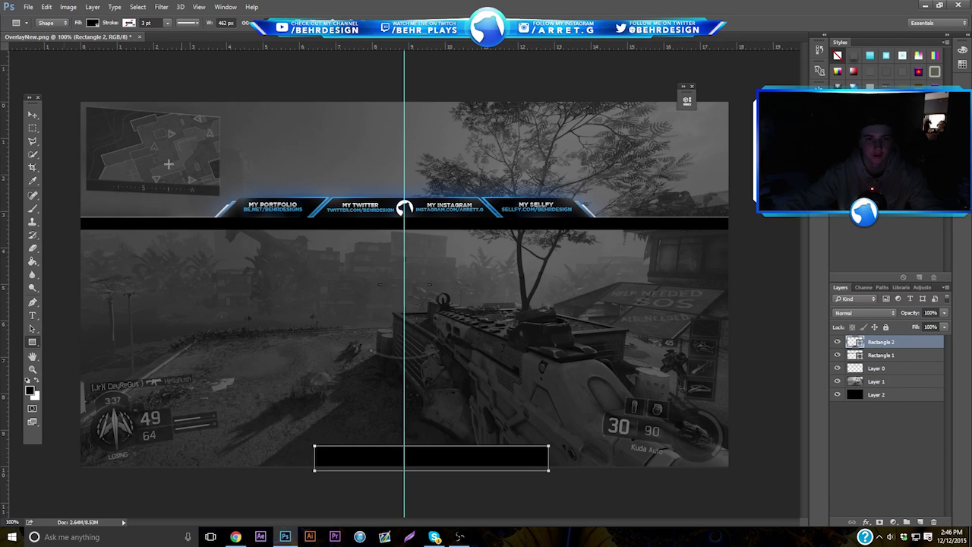
Step: Centre the new rectangle on the guide against the canvas's lower edge and widen it equally on both sides
left_click(33, 114)
left_click_drag(310, 242, 393, 269)
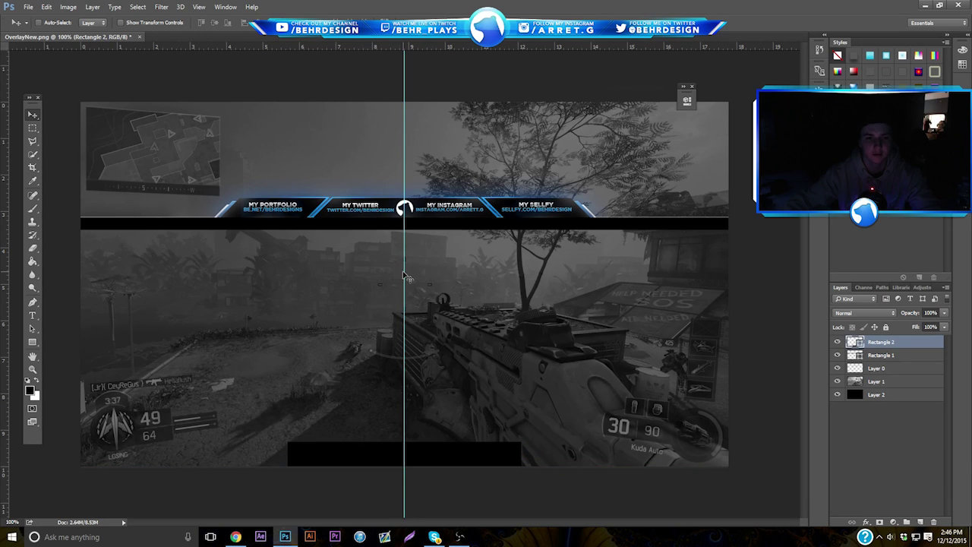
key("ctrl+t")
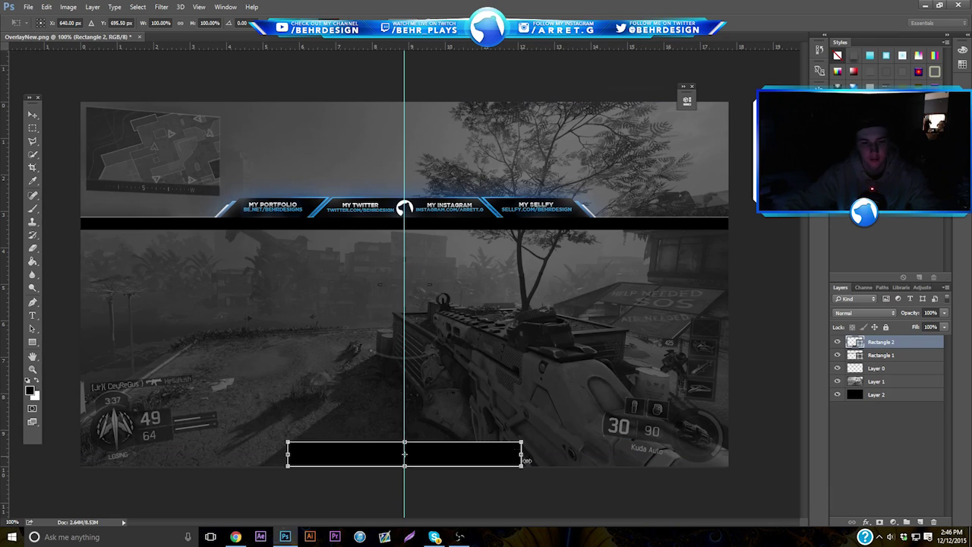
mouse_move(523, 455)
left_mouse_down()
mouse_move(556, 447)
mouse_move(562, 456)
mouse_move(526, 459)
left_mouse_up()
key("Return")
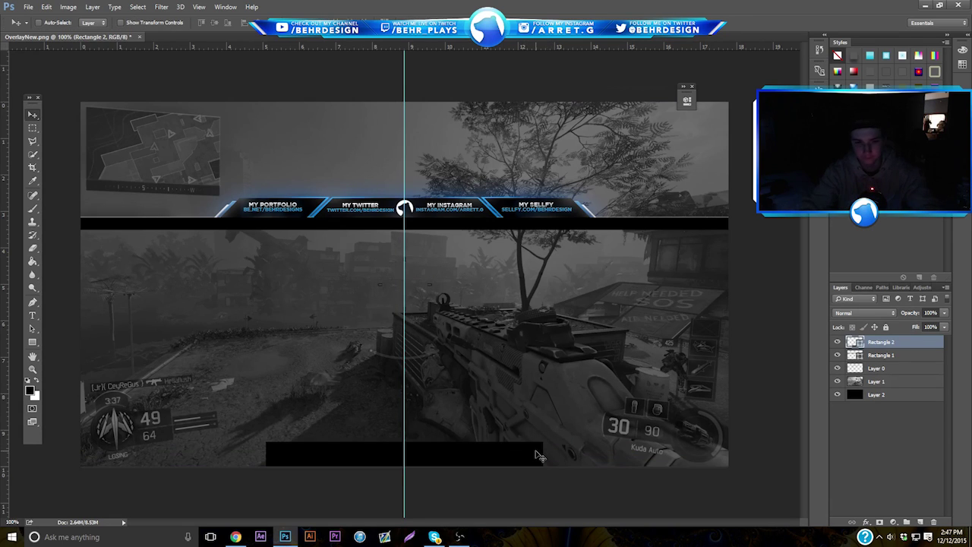
Step: Rasterize the lower rectangle's layer and cut off its right end diagonally using a Polygonal Lasso selection
left_click(36, 141)
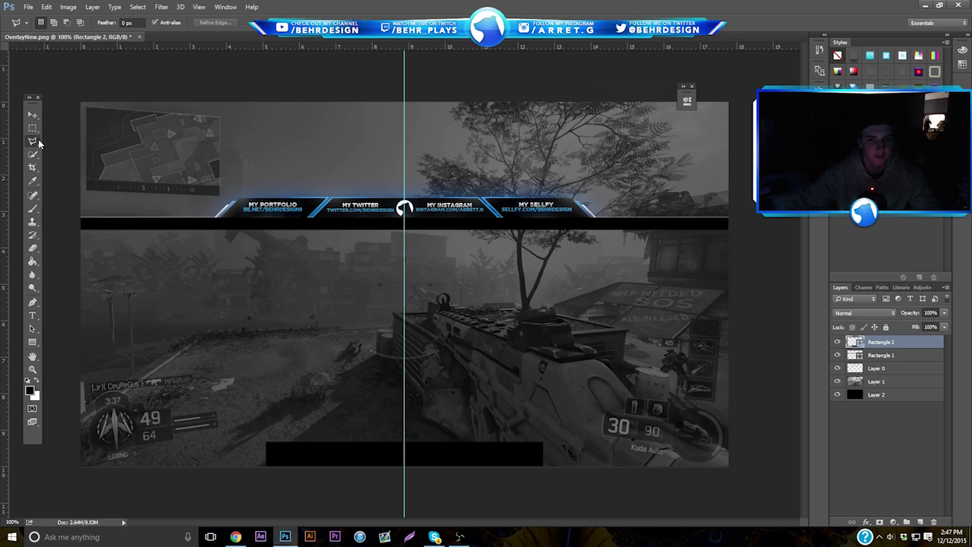
right_click(878, 345)
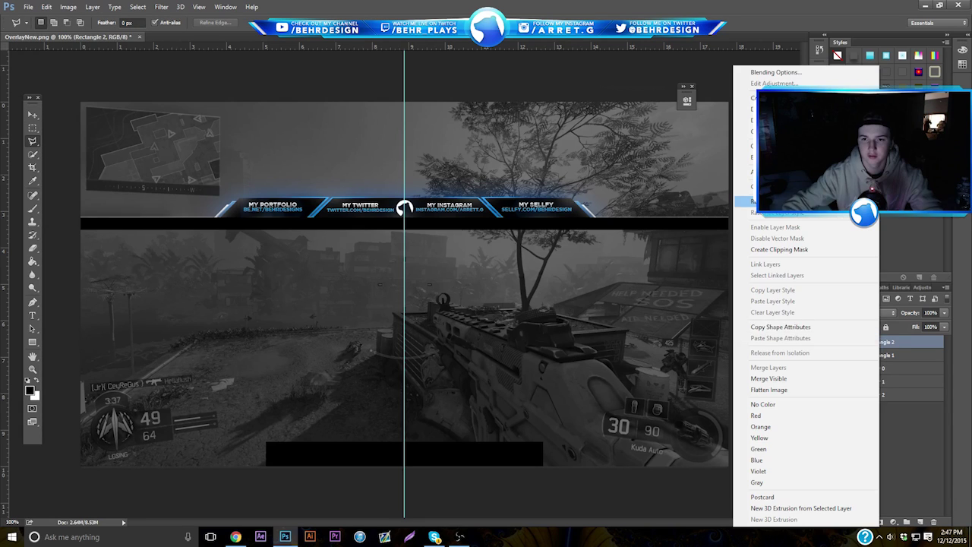
key("Escape")
left_click(520, 436)
left_click(509, 440)
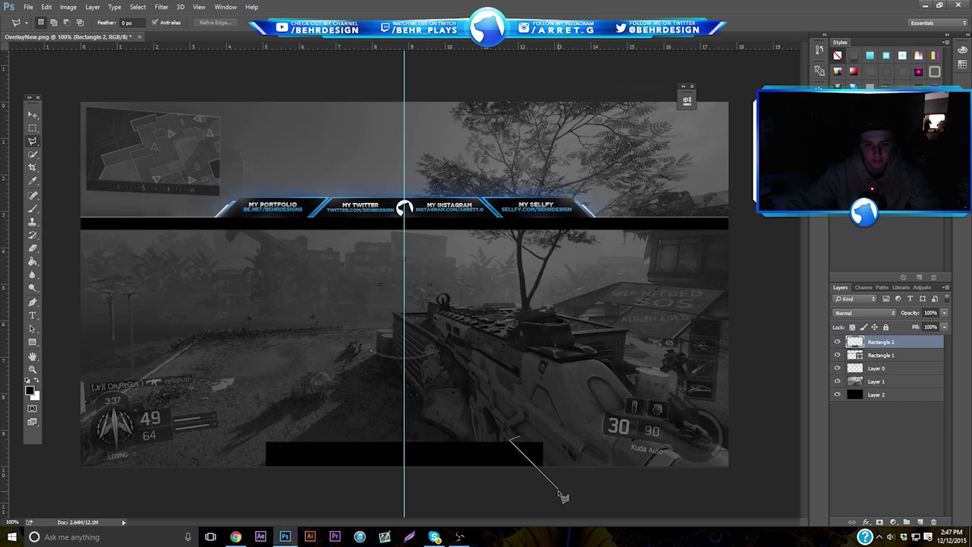
double_click(563, 473)
left_click(590, 481)
left_click(545, 471)
left_click(478, 405, "shift")
double_click(602, 473)
key("Delete")
key("ctrl+d")
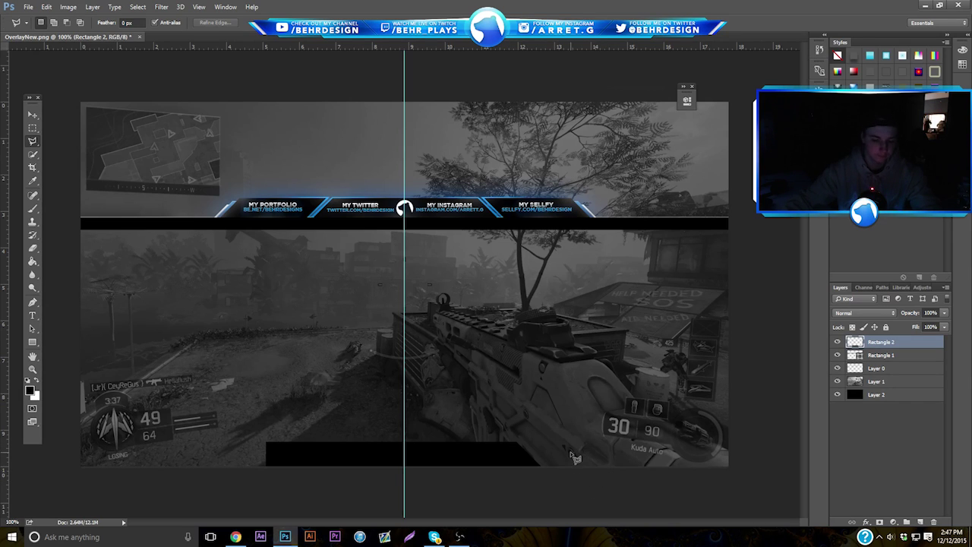
Step: Delete the lower shape's left half up to the centre guide with a rectangular marquee selection
left_click(33, 127)
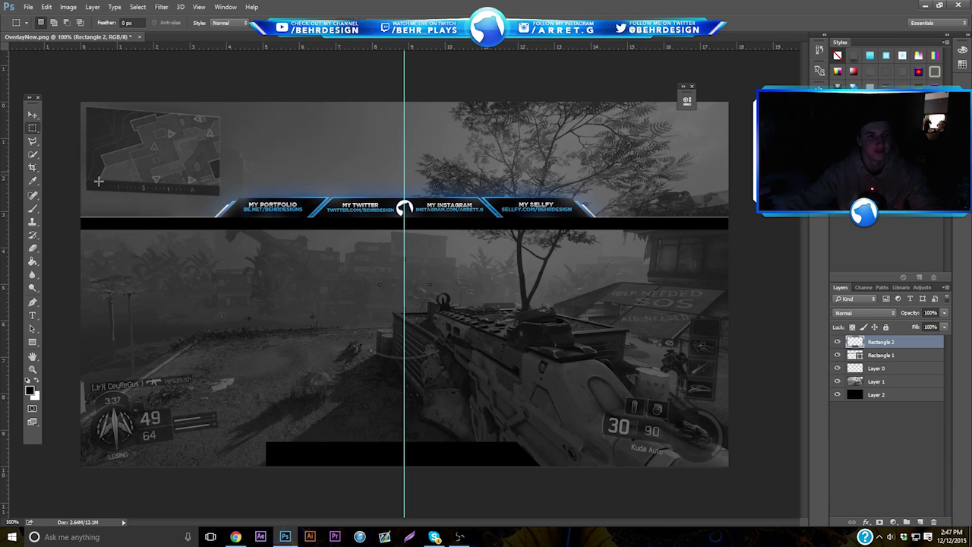
left_click_drag(211, 358, 405, 479)
key("Delete")
key("ctrl+d")
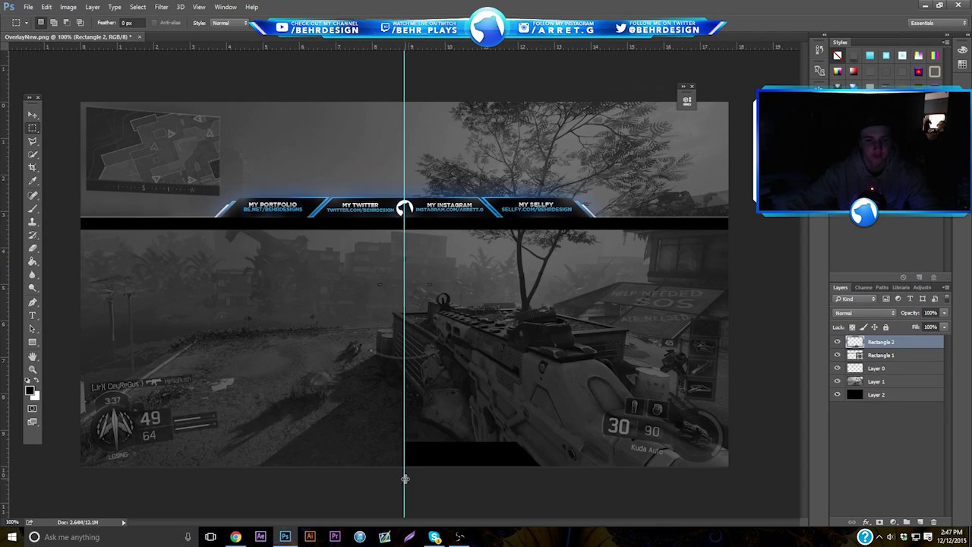
Step: Mirror a copy of the half shape horizontally onto the other side of the guide and merge the two layers
key("ctrl+j")
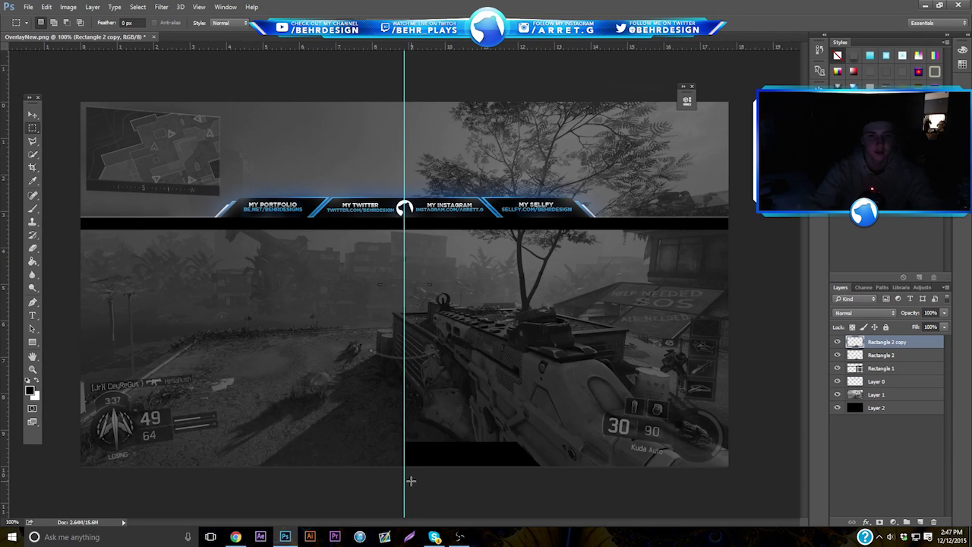
left_click(47, 7)
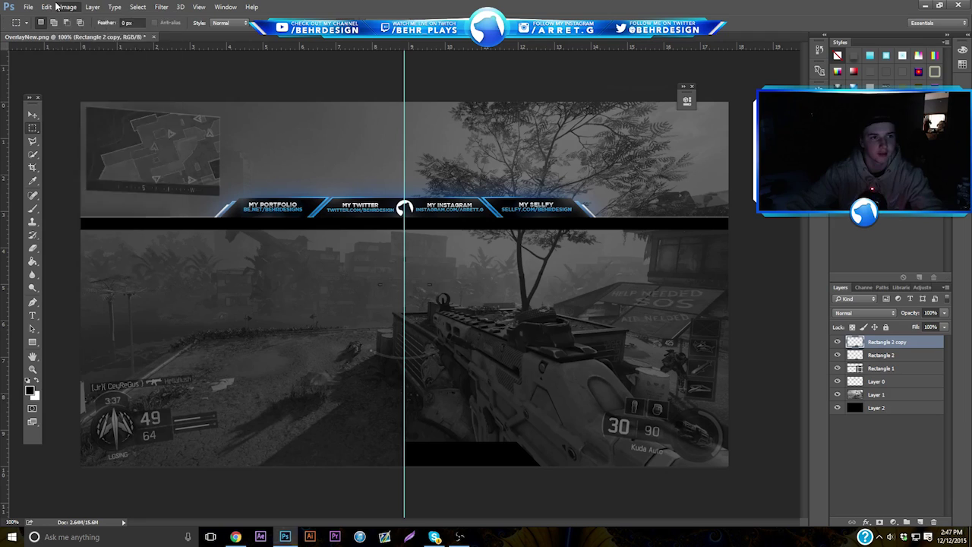
mouse_move(125, 214)
left_click(209, 322)
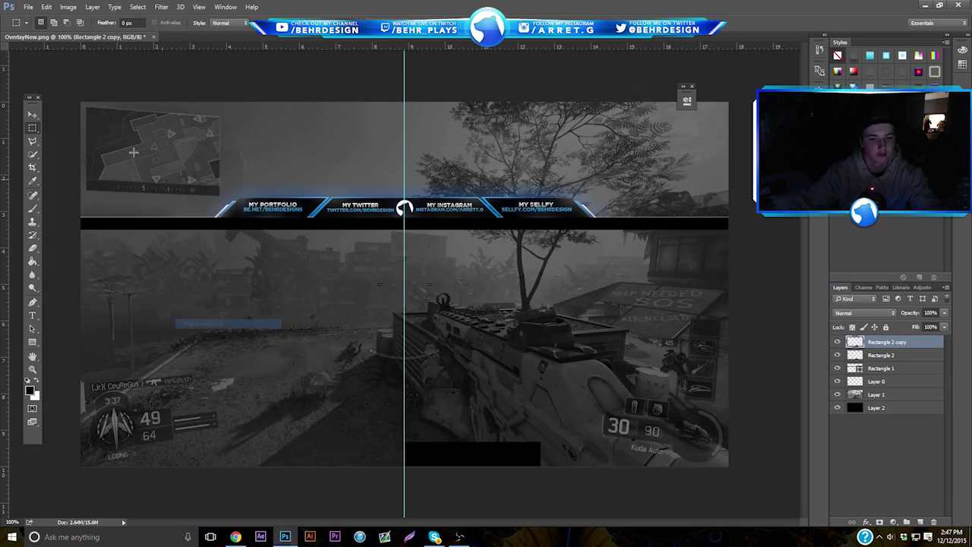
left_click(33, 115)
left_click_drag(239, 195, 161, 212)
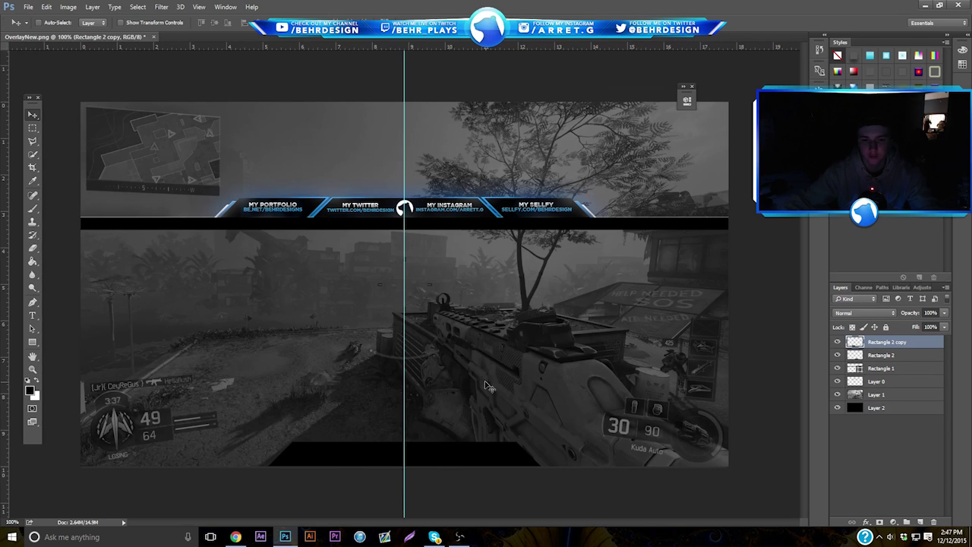
right_click(881, 356)
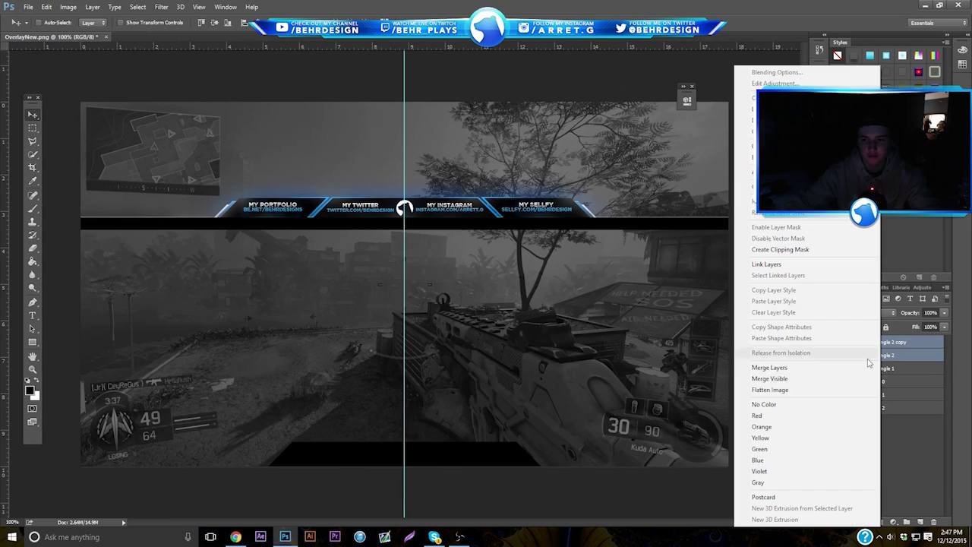
left_click(821, 368)
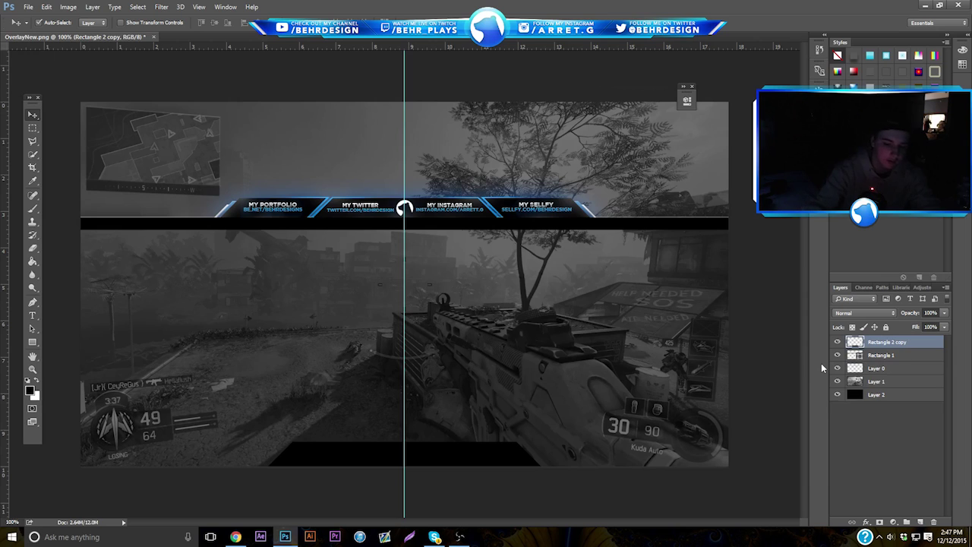
Step: Place a copy of the merged shape to its right and trim the overlap diagonally, leaving a narrow slanted gap between them
key("ctrl+j")
left_click_drag(405, 443, 679, 435)
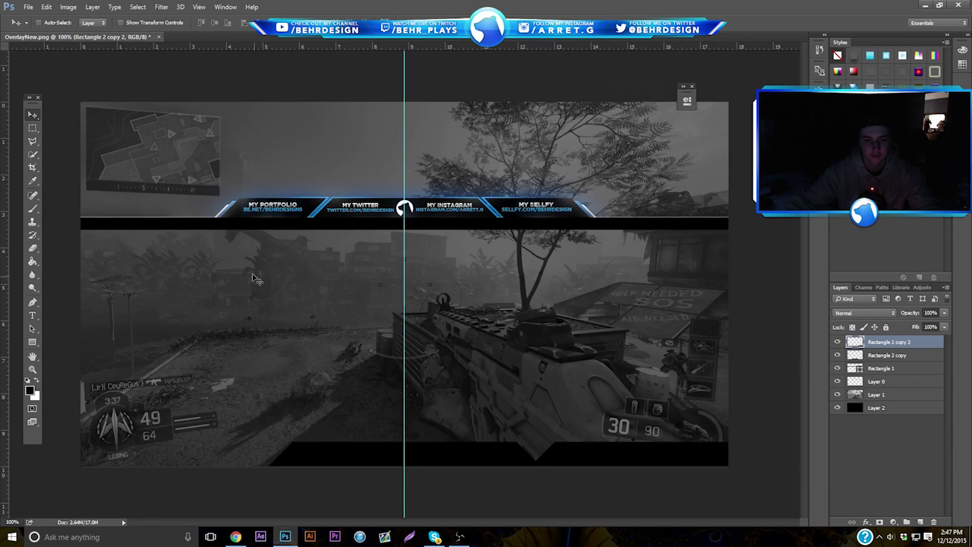
left_click(33, 141)
left_click(625, 416)
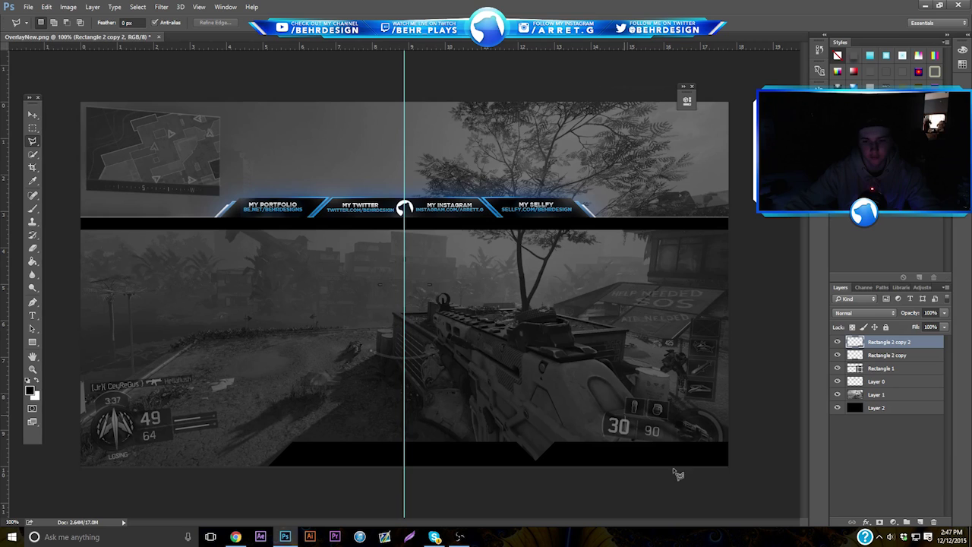
left_click(713, 504)
left_click(516, 483)
double_click(507, 423)
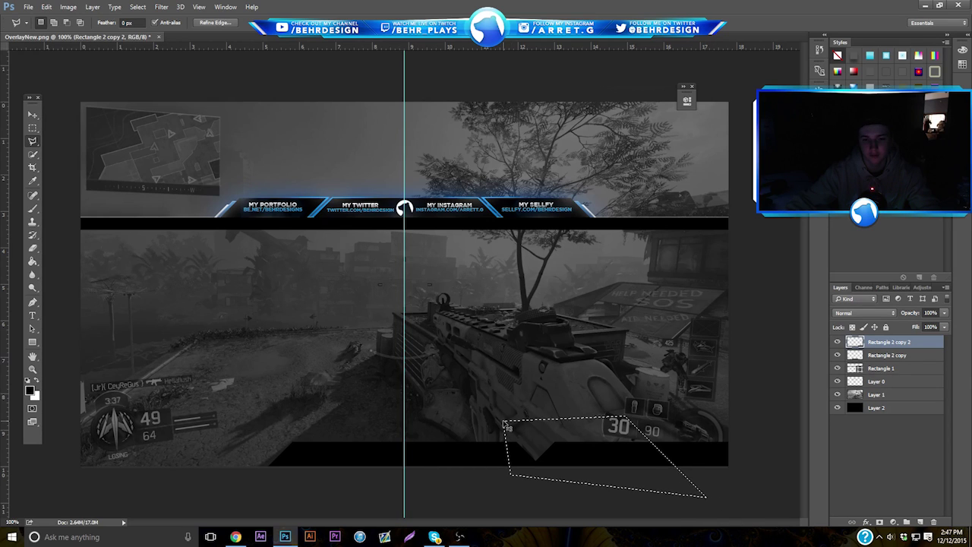
key("Delete")
key("ctrl+d")
left_click_drag(242, 180, 204, 185)
Step: Duplicate the right side segment, flip it horizontally and place it to the left of the central segment with a matching gap
key("ctrl+j")
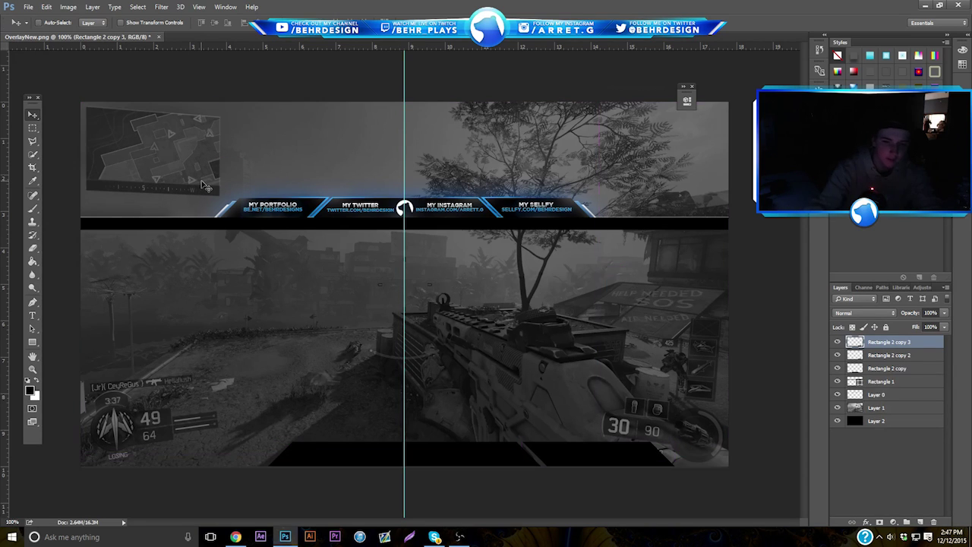
left_click(47, 6)
mouse_move(114, 214)
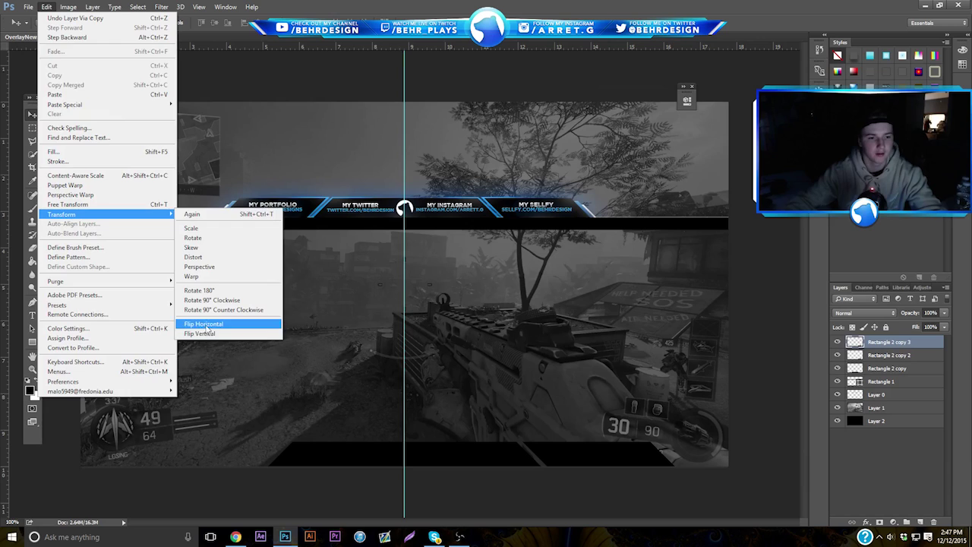
left_click(206, 325)
left_click_drag(508, 205, 128, 237)
left_click_drag(188, 239, 180, 240)
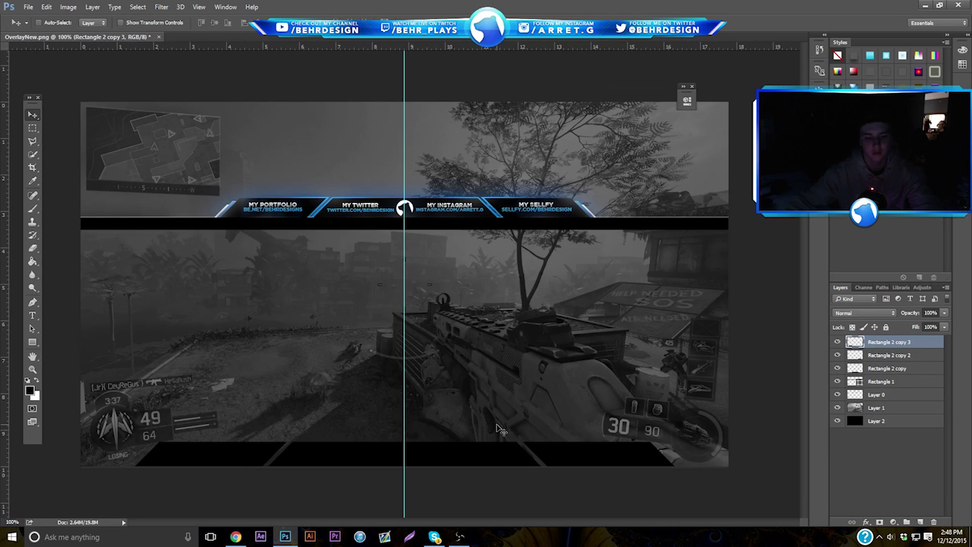
Step: Add a new layer above the central segment's layer and clip it to that segment
left_click(837, 368)
left_click(837, 369)
left_click(890, 368)
left_click(924, 523)
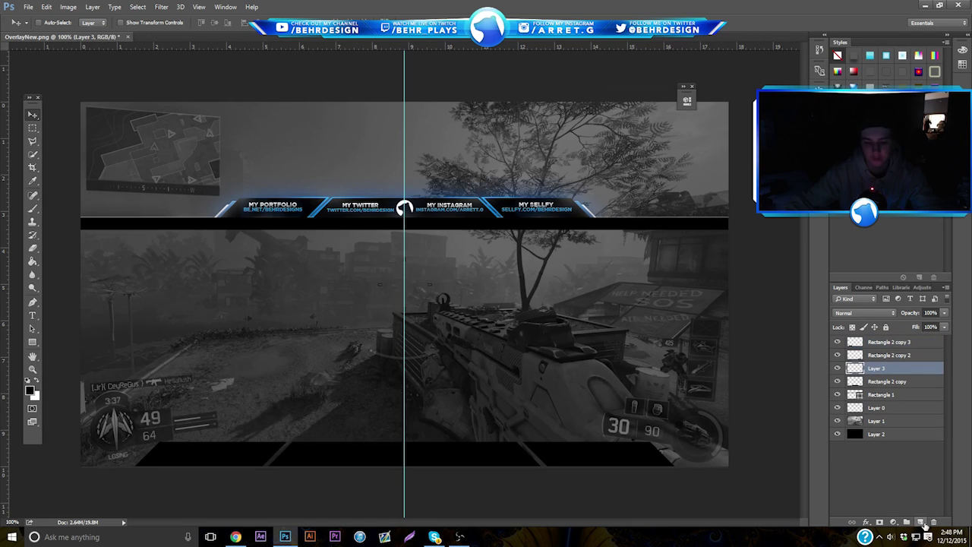
left_click_drag(898, 370, 898, 378)
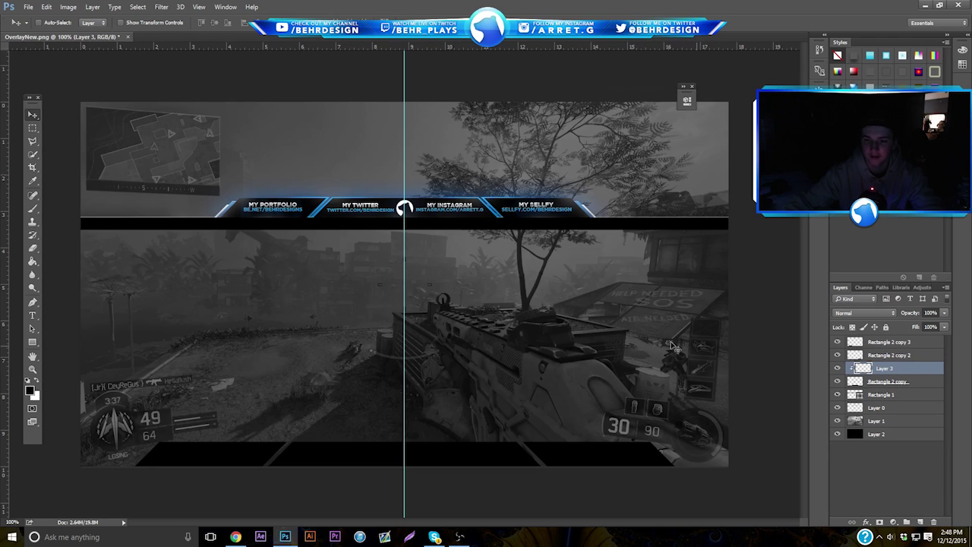
Step: Paint soft white highlights at the central segment's lower middle and both upper corners with a 167 px, 0% hardness brush
left_click(32, 196)
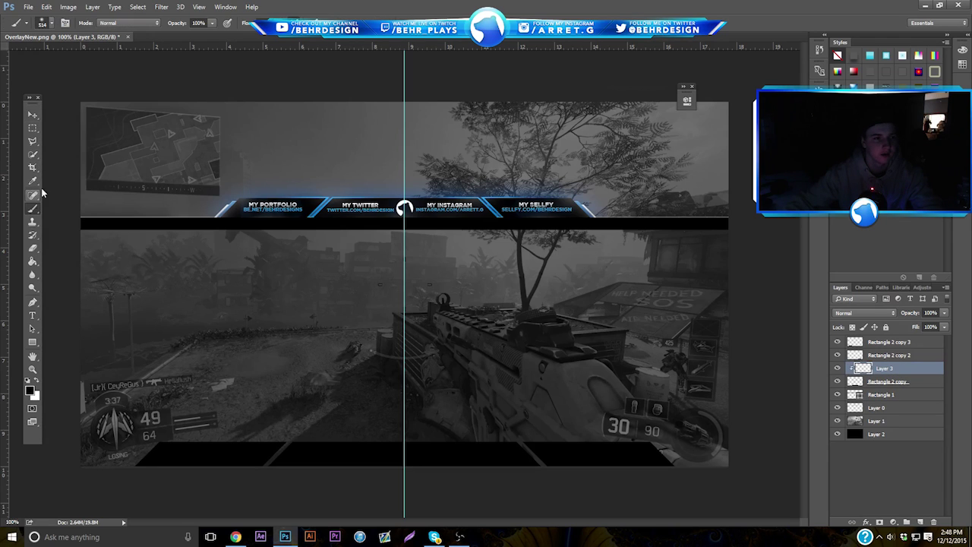
left_click(51, 23)
left_click(99, 55)
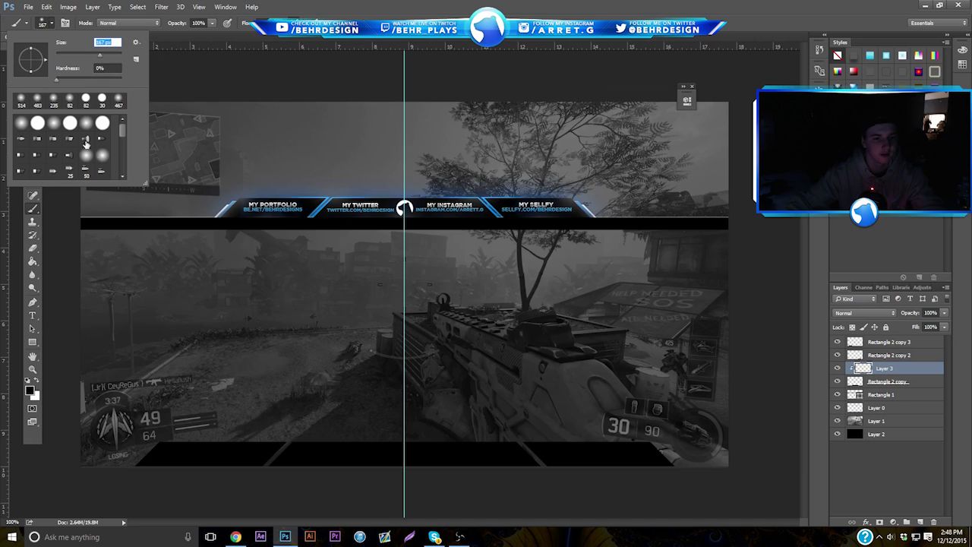
left_click(35, 384)
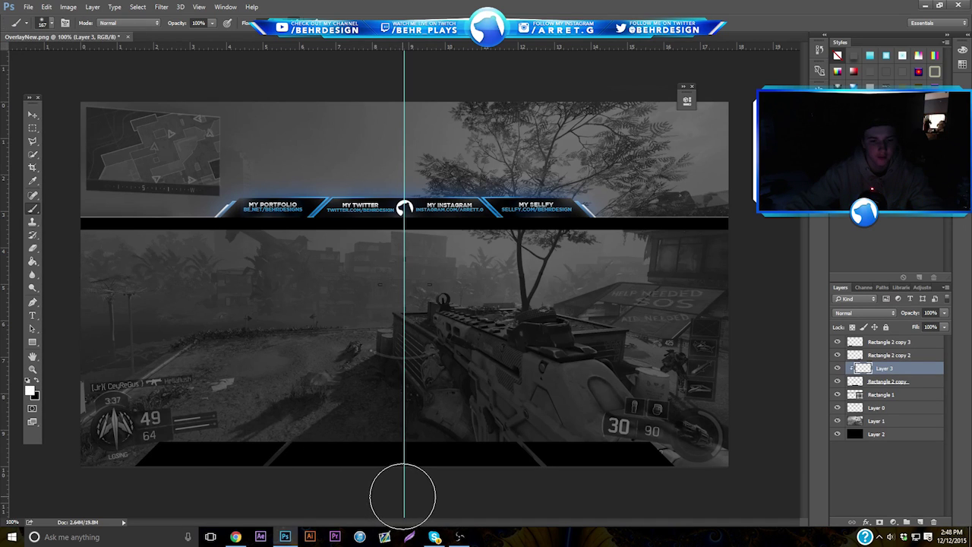
left_click(403, 494)
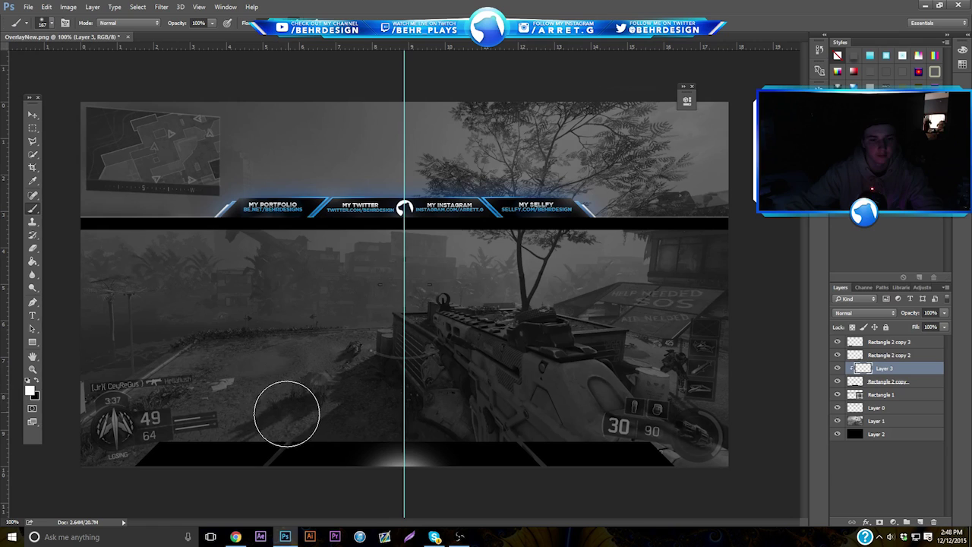
left_click(303, 425)
left_click(528, 424)
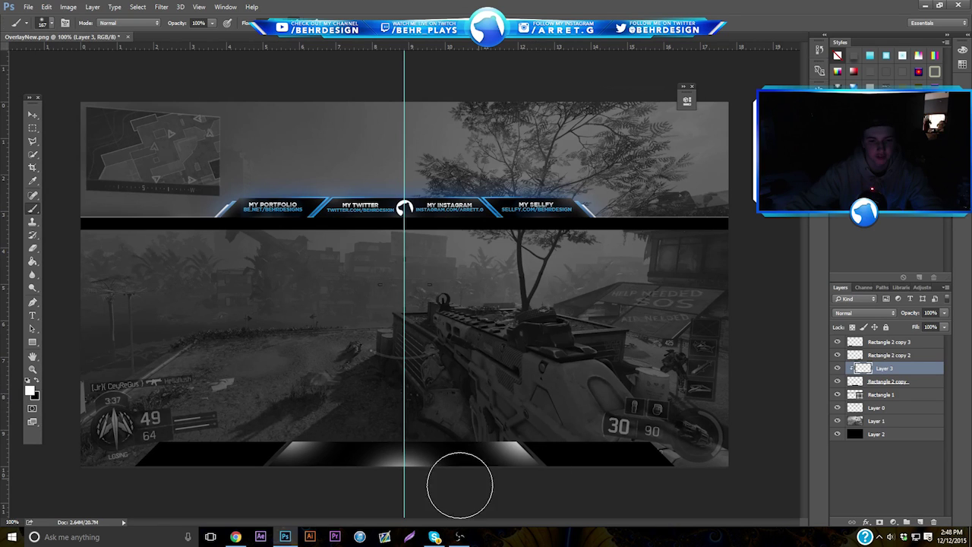
Step: Set the highlight layer's opacity to 10% and check the effect with the guide hidden
left_click(944, 327)
left_click_drag(933, 328, 896, 326)
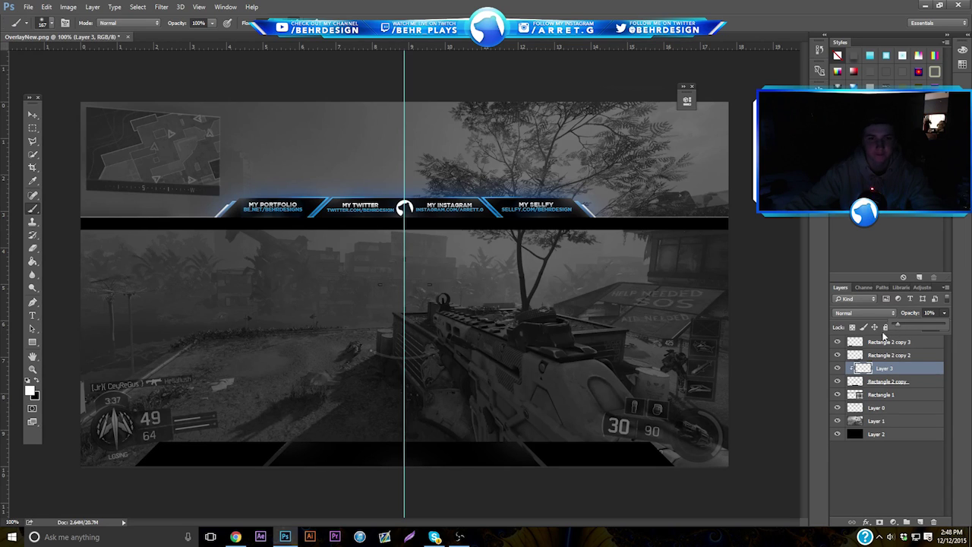
key("ctrl+;")
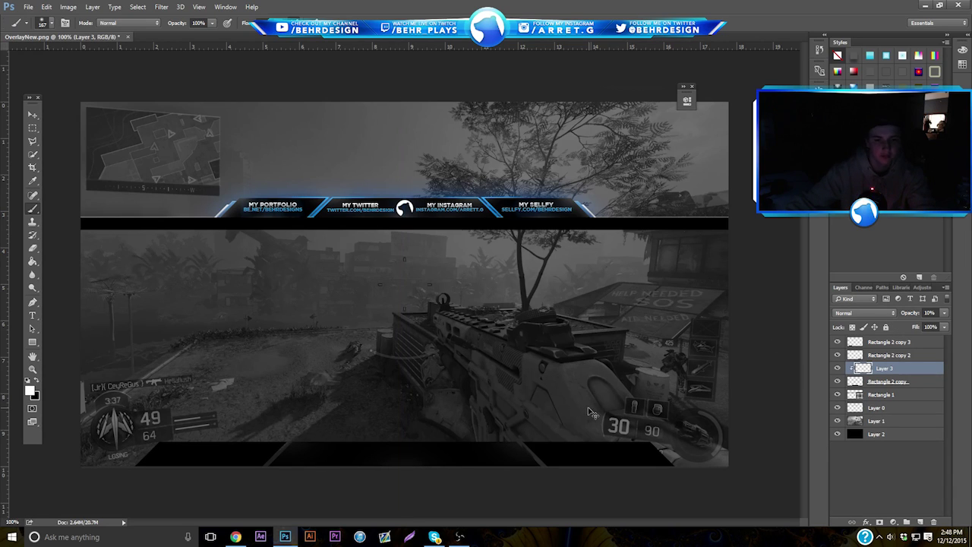
key("ctrl+semicolon")
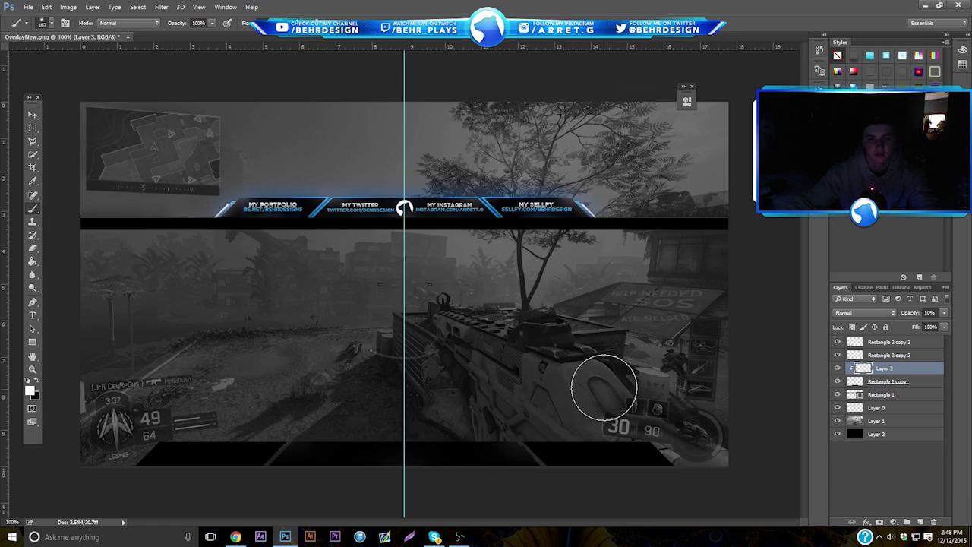
left_click(944, 313)
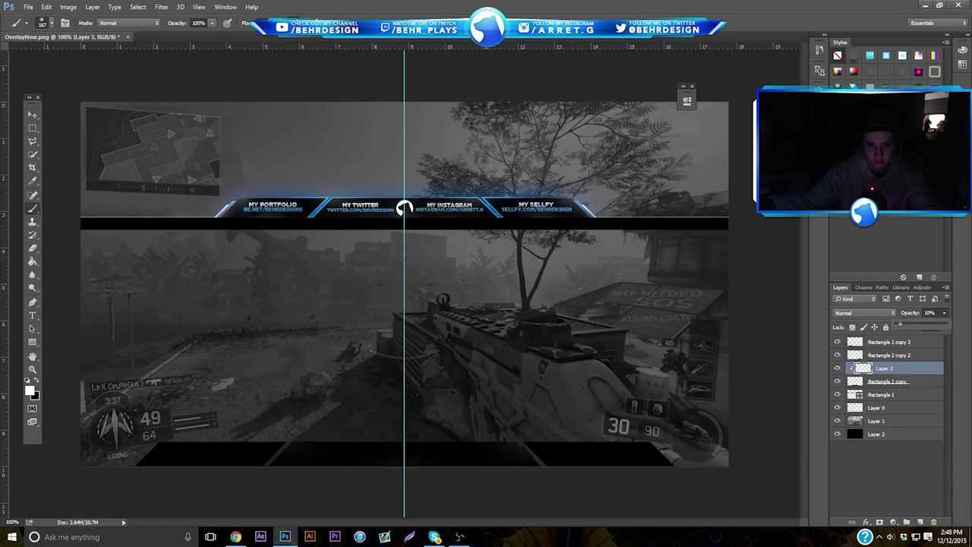
left_click(893, 376)
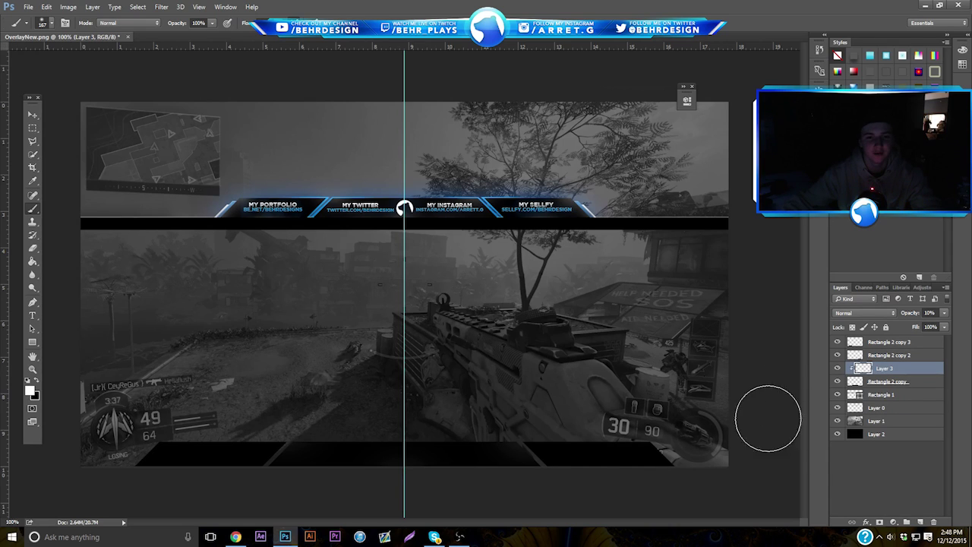
Step: Create a new layer, outline the central segment's right slanted end with the Polygonal Lasso, and move the layer below that segment
left_click(921, 522)
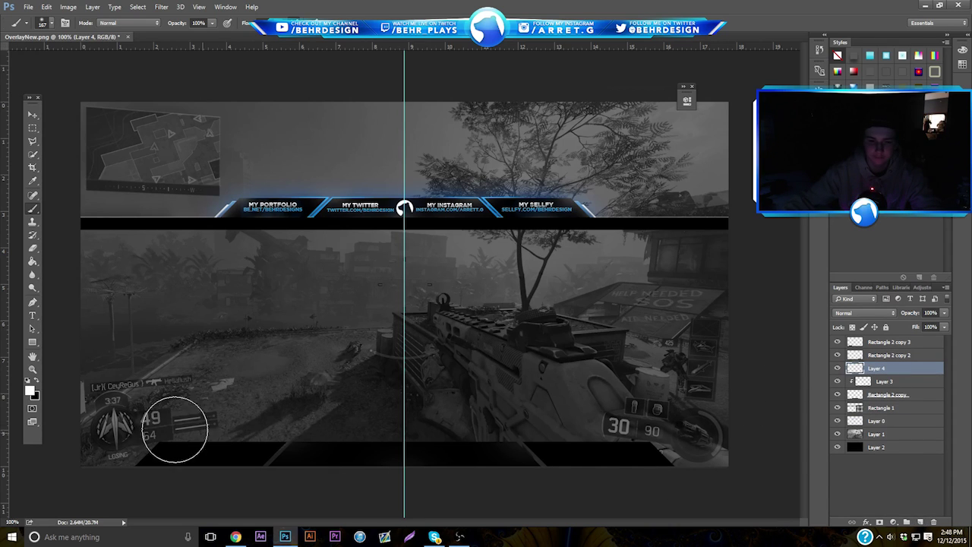
left_click(32, 369)
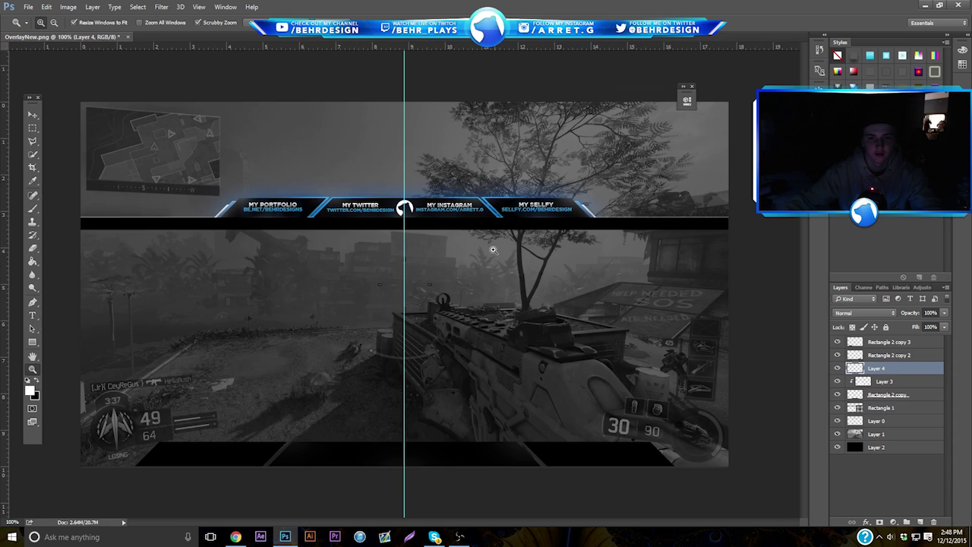
left_click_drag(523, 481, 493, 433)
key("l")
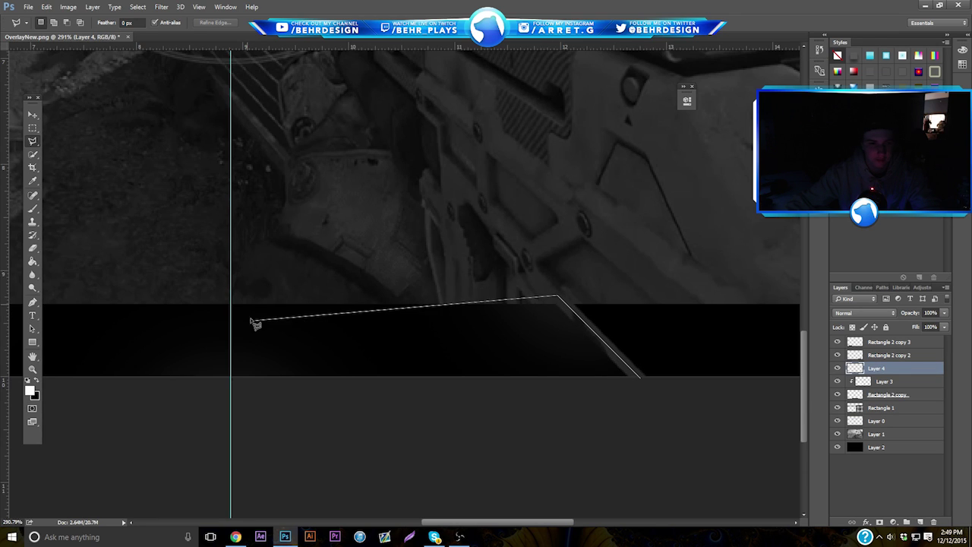
left_click(231, 304)
double_click(642, 393)
right_click(589, 374)
left_click(886, 371)
left_click_drag(881, 368, 877, 397)
Step: Fill the outlined selection on the layer beneath the central segment with bright blue in Normal mode at 100% opacity, and deselect
right_click(600, 357)
left_click(619, 284)
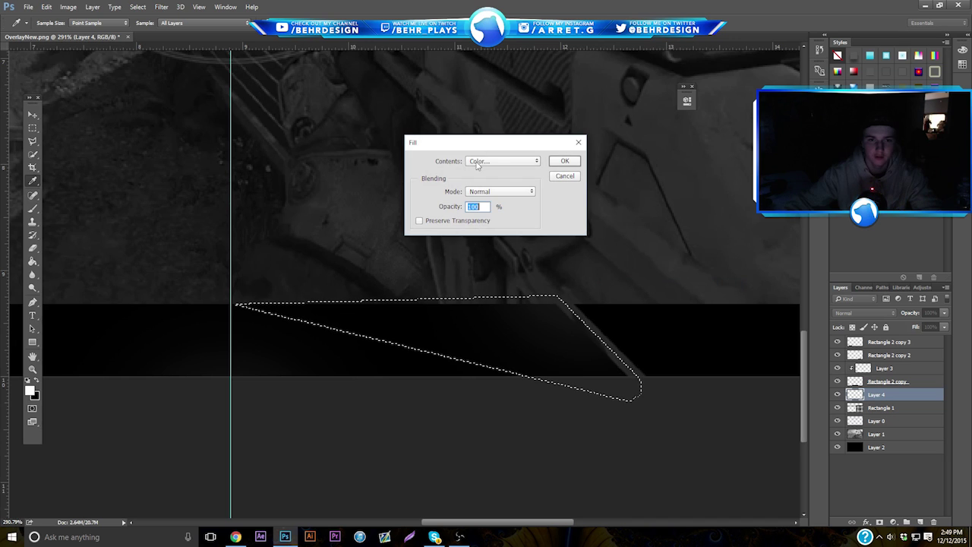
left_click(502, 161)
left_click(494, 182)
left_click(820, 276)
left_click(839, 280)
left_click(824, 227)
left_click(918, 221)
left_click(930, 221)
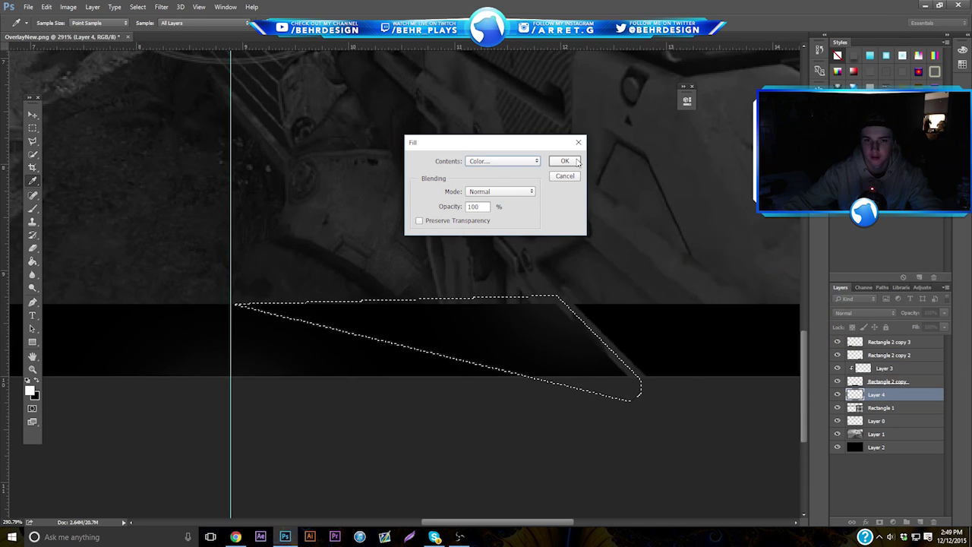
left_click(566, 160)
right_click(567, 199)
left_click(577, 204)
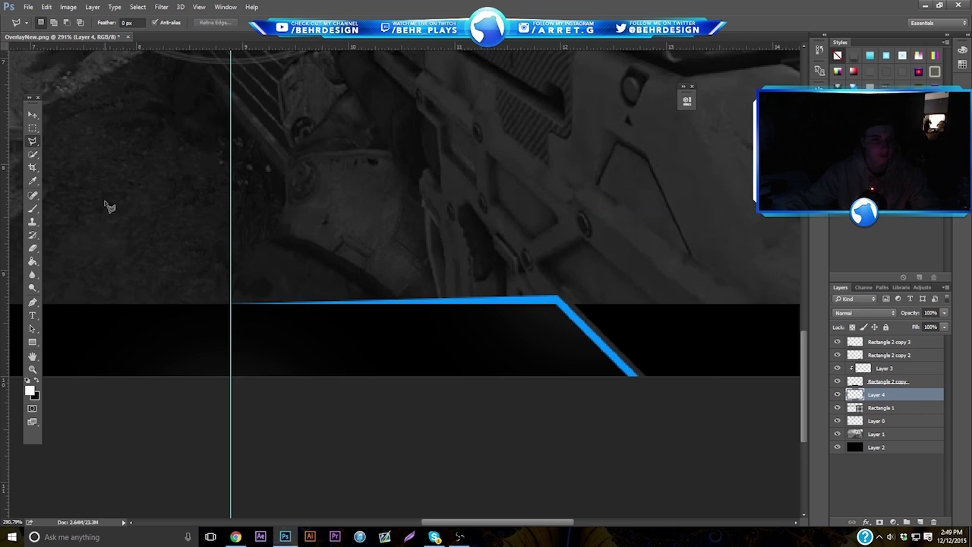
Step: Delete the upper strip of the blue edge with a rectangular selection to leave a thin line along the segment's top, and deselect
left_click(31, 129)
mouse_move(142, 166)
left_mouse_down()
mouse_move(391, 199)
mouse_move(693, 299)
left_mouse_up()
key("Delete")
key("ctrl+d")
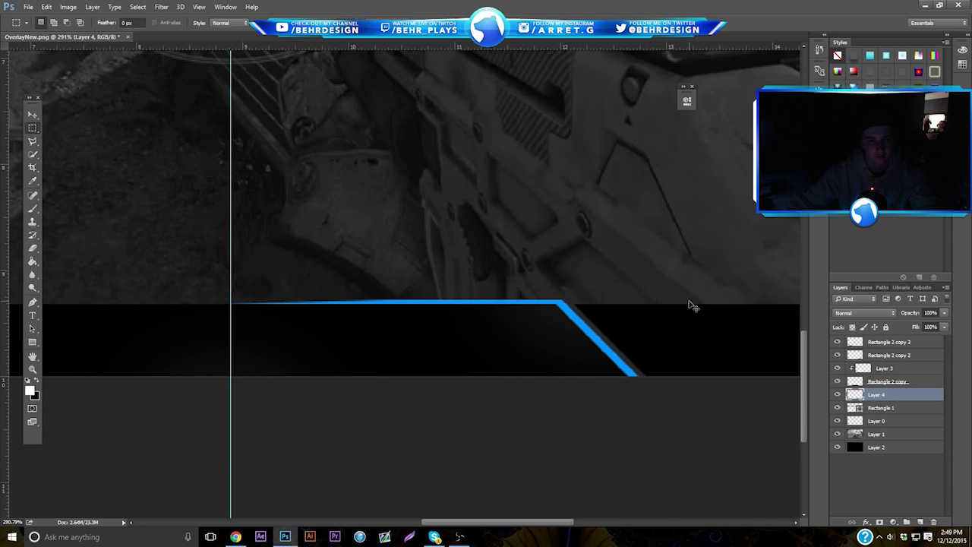
Step: Fade out the inner end of the blue top line near the centre guide using a soft 79 px eraser
left_click(34, 249)
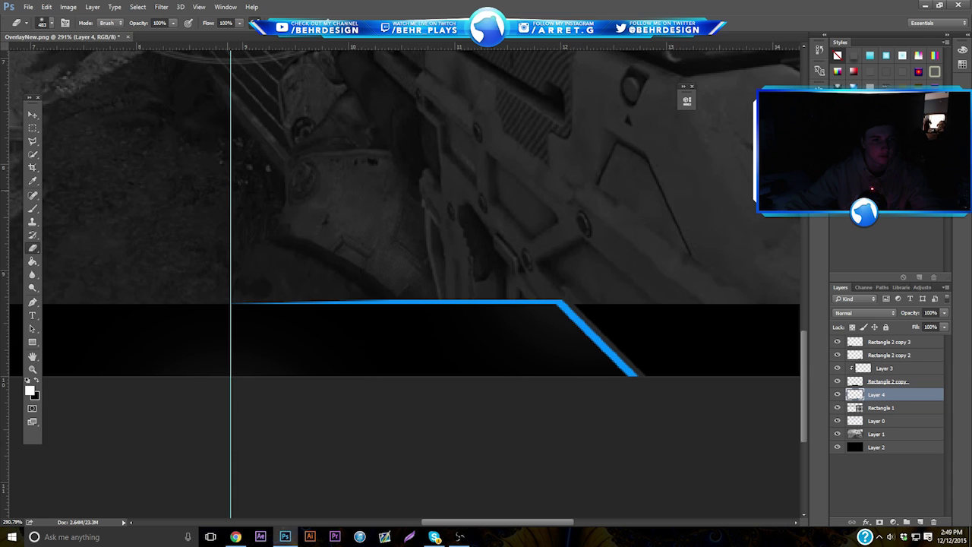
left_click(52, 22)
left_click(81, 52)
key("Return")
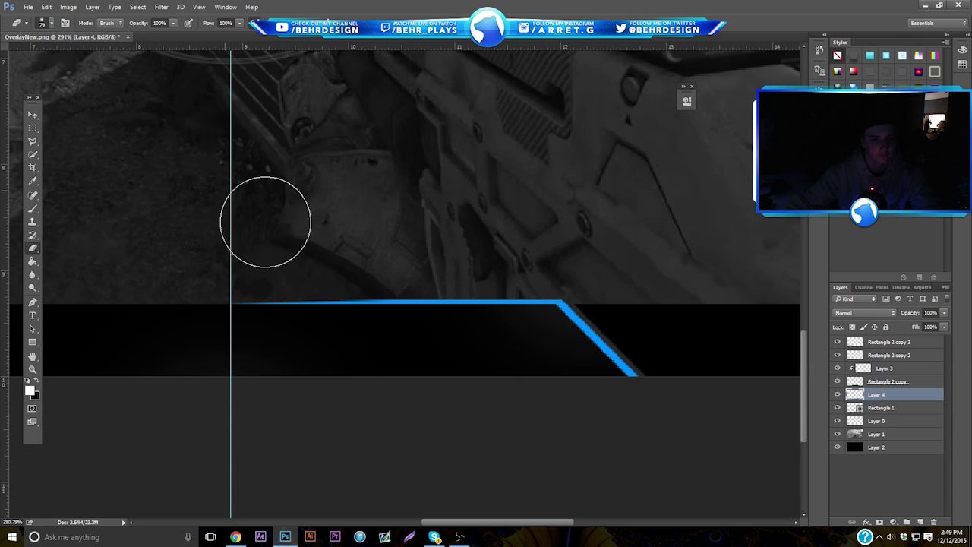
mouse_move(262, 262)
left_mouse_down()
mouse_move(309, 245)
mouse_move(293, 254)
mouse_move(487, 239)
mouse_move(413, 239)
mouse_move(514, 243)
mouse_move(341, 238)
left_mouse_up()
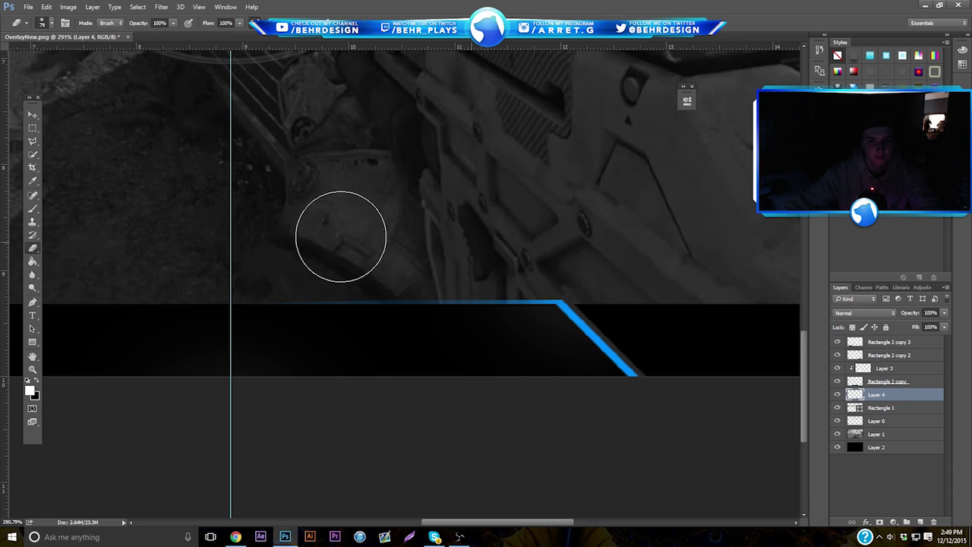
Step: Apply the Inner Glow, Gradient Overlay and Drop Shadow layer style to the blue edge layer
left_click(32, 369)
left_click_drag(252, 319, 190, 315)
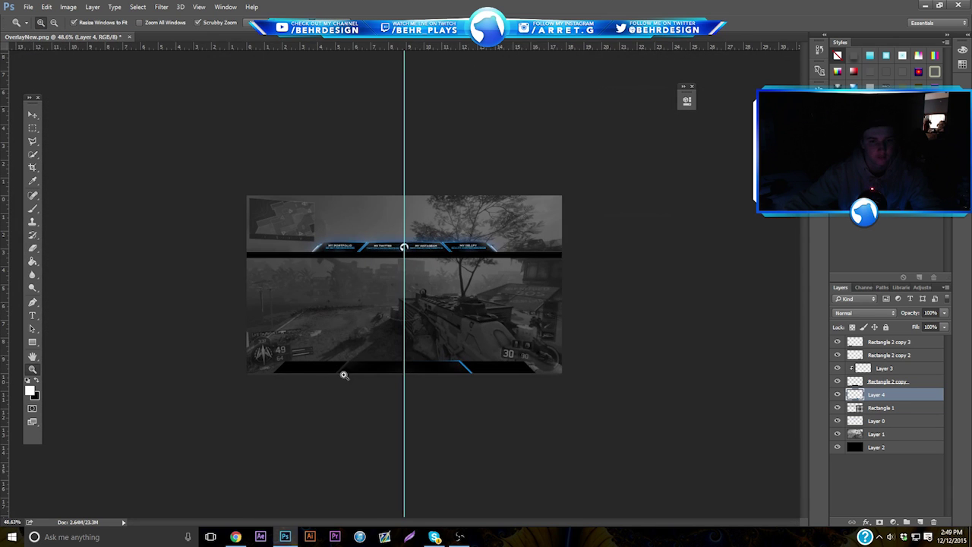
left_click_drag(440, 392, 461, 381)
left_click(411, 385)
left_click(415, 389)
left_click_drag(370, 439, 380, 452)
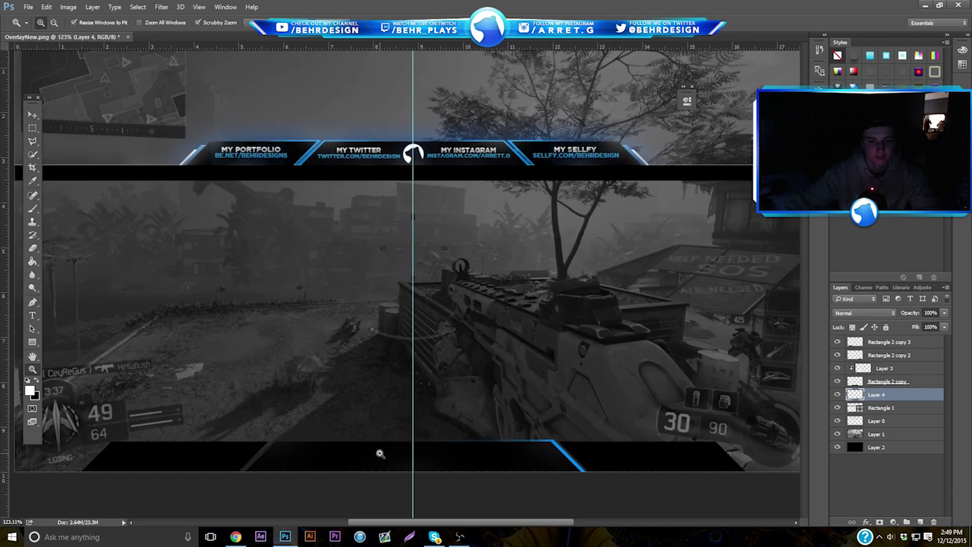
scroll(431, 435, "up", 2)
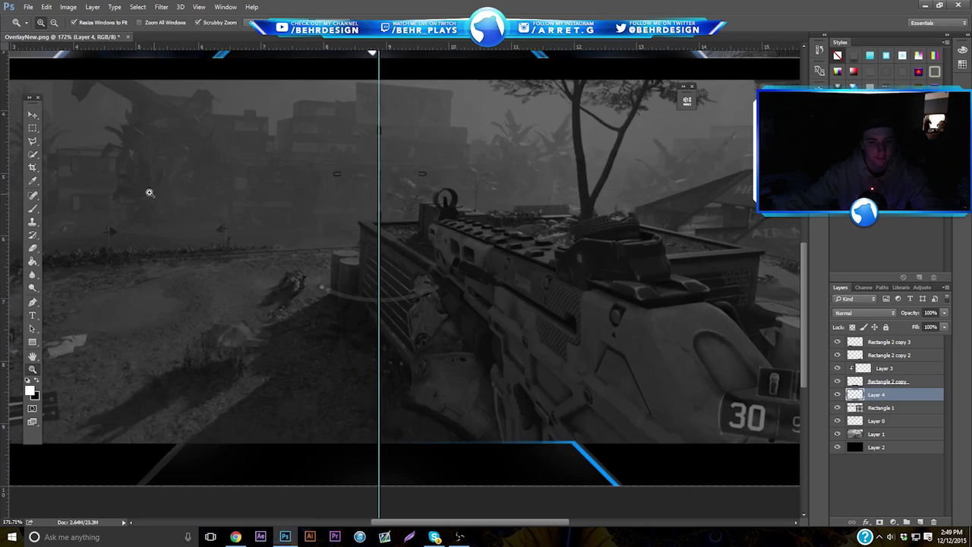
scroll(506, 246, "up", 3)
scroll(547, 244, "down", 4)
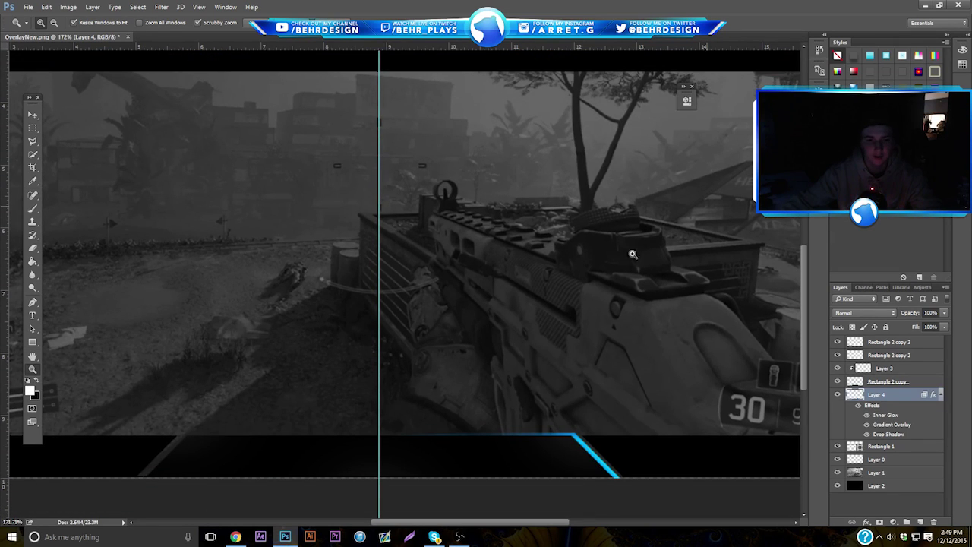
Step: Thin the slanted part of the blue edge by deleting its outer side with a Polygonal Lasso selection, and deselect
left_click(32, 141)
left_click(30, 371)
scroll(590, 449, "down", 2)
left_click_drag(640, 455, 692, 418)
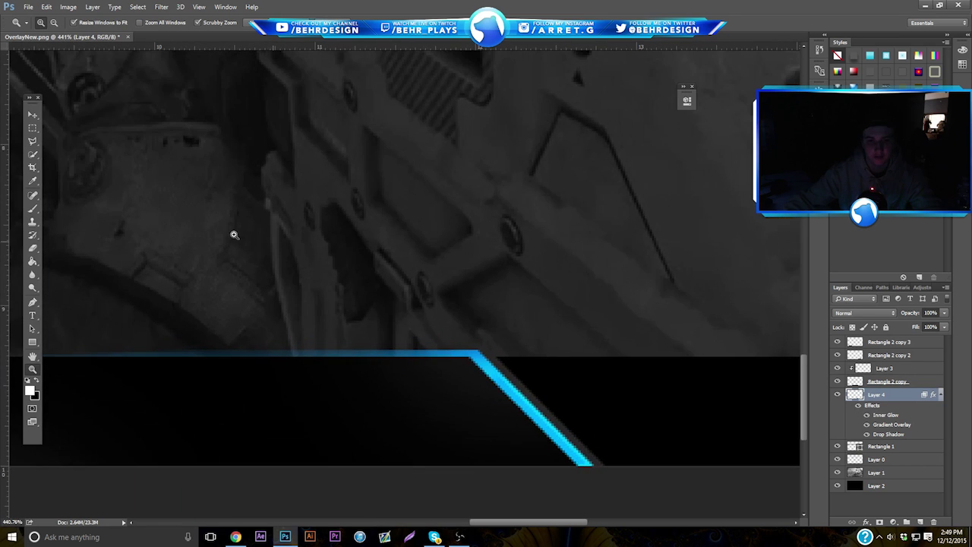
left_click(32, 140)
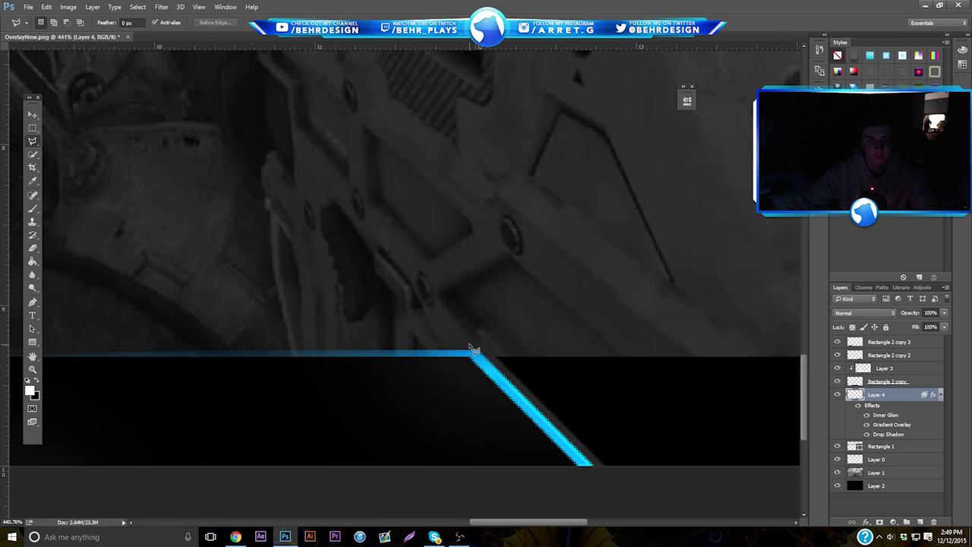
left_click(647, 428)
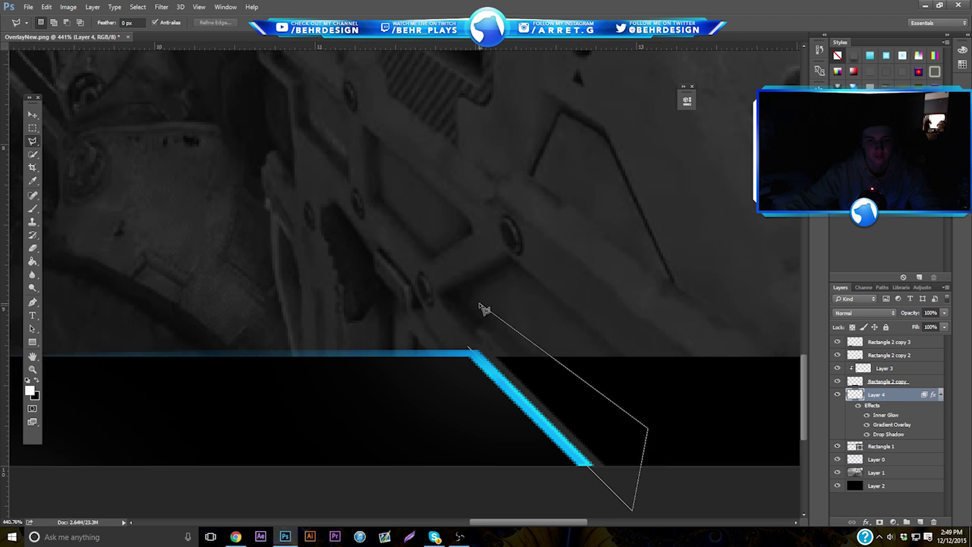
double_click(477, 305)
key("Delete")
key("ctrl+d")
Step: Duplicate the blue edge layer, flip the copy horizontally and place it along the central segment's left slanted end
left_click(33, 369)
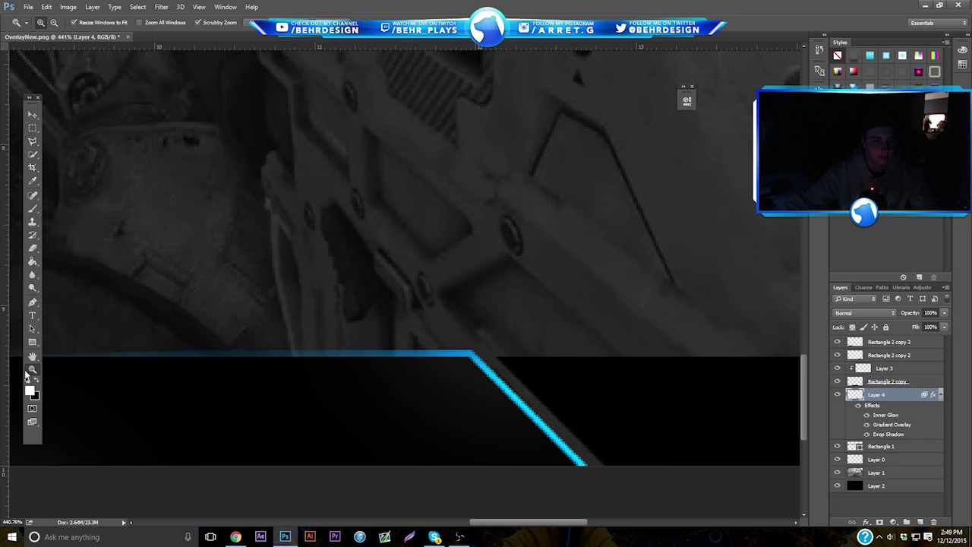
scroll(224, 357, "down", 10)
scroll(388, 379, "up", 6)
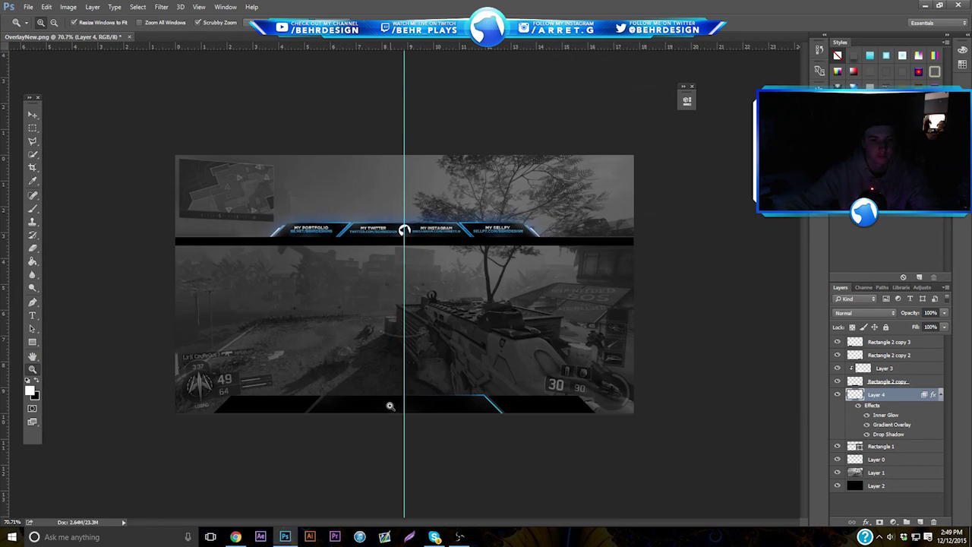
scroll(399, 441, "down", 2)
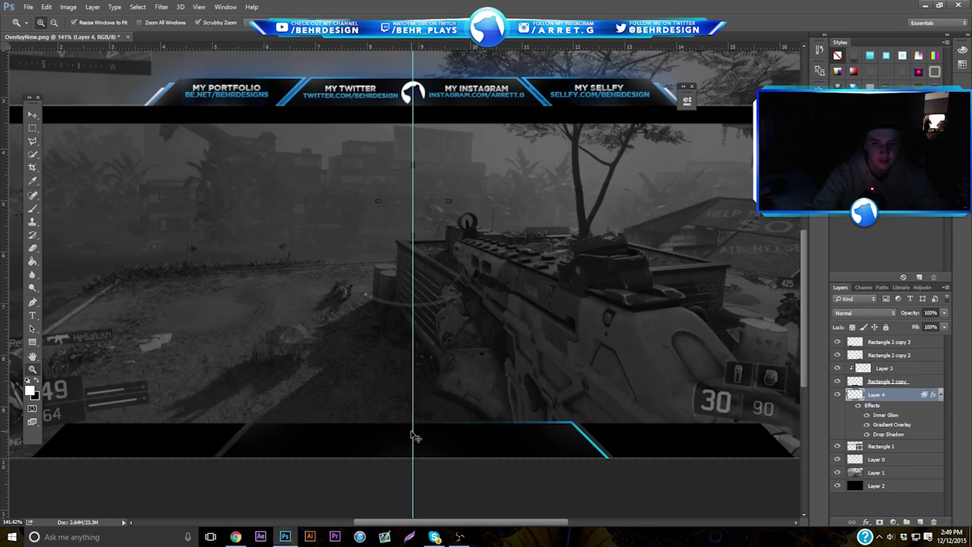
key("ctrl+j")
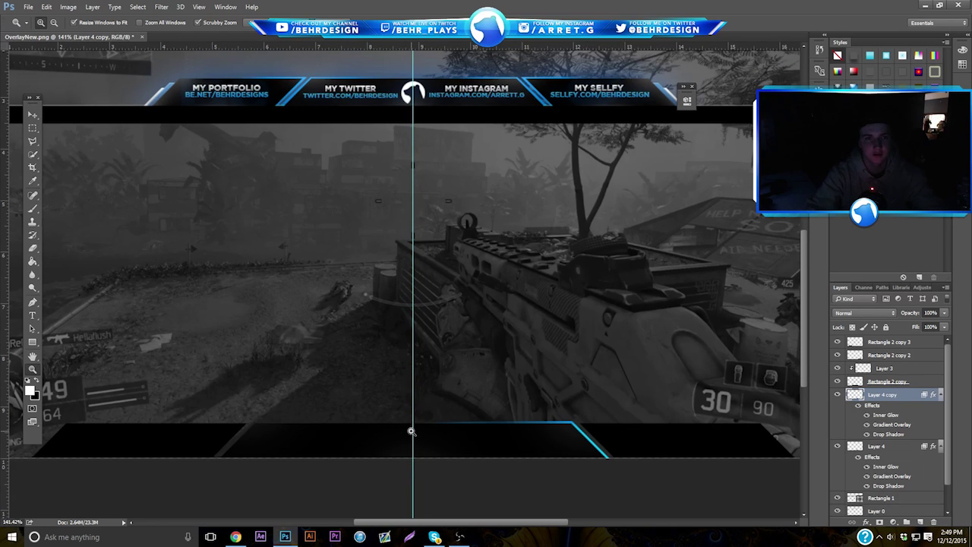
left_click(46, 6)
mouse_move(152, 208)
left_click(228, 325)
left_click(32, 114)
left_click_drag(110, 159, 114, 205)
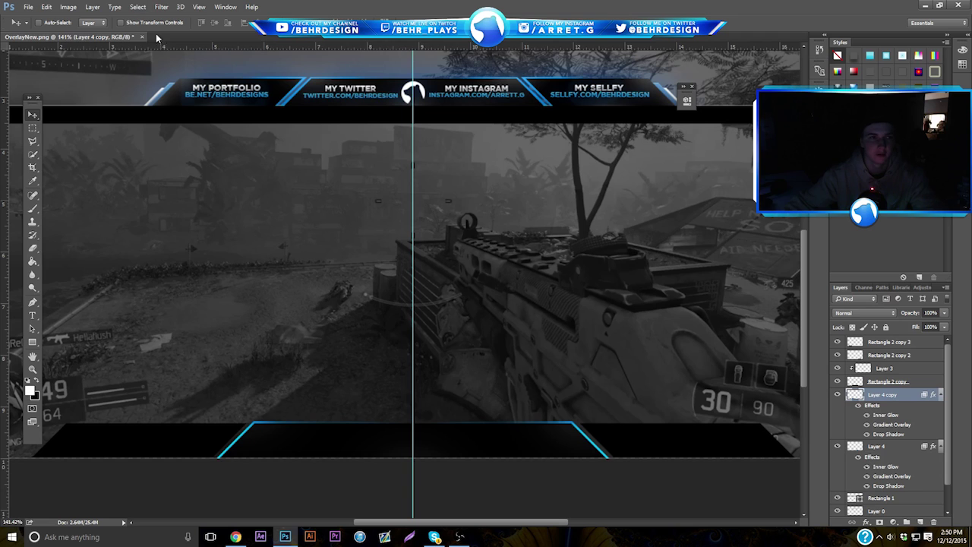
Step: Start opening a file and go to the Personal folder on the Desktop
left_click(28, 7)
left_click(27, 24)
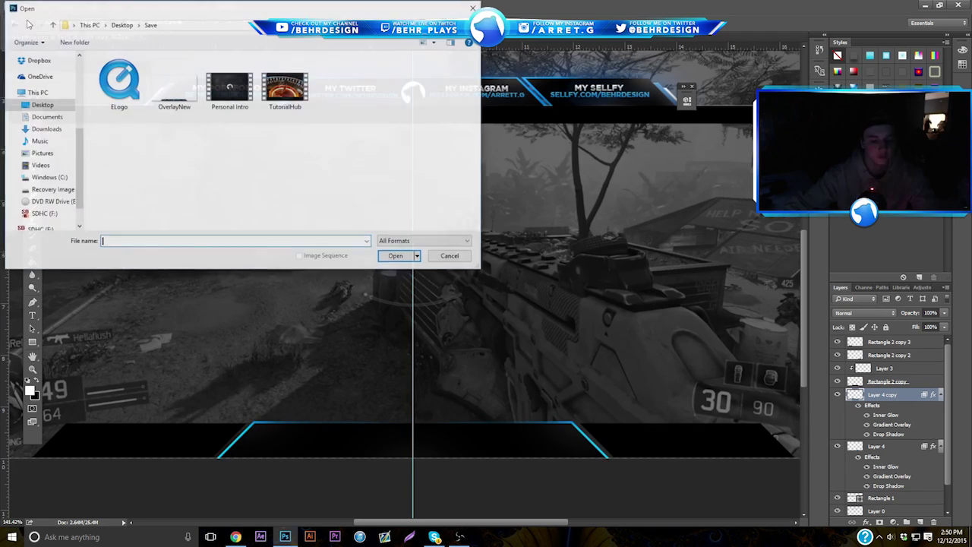
left_click(41, 104)
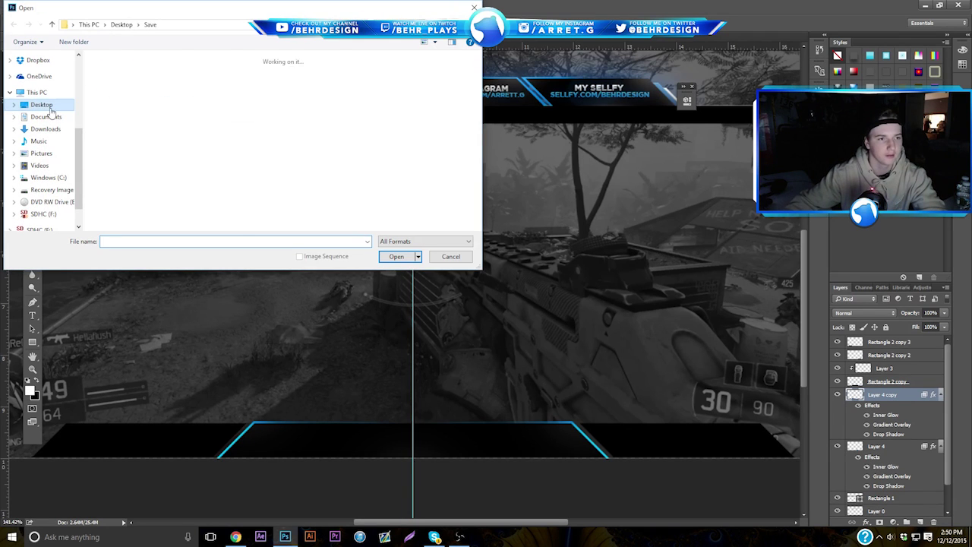
left_click(150, 240)
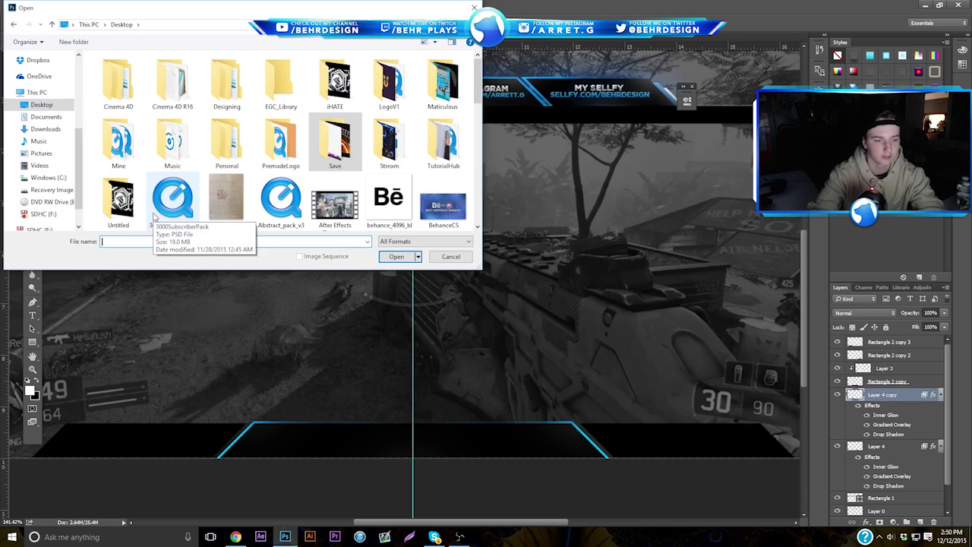
type("peorso")
key("BackSpace")
key("BackSpace")
type("rso")
key("Down")
key("Return")
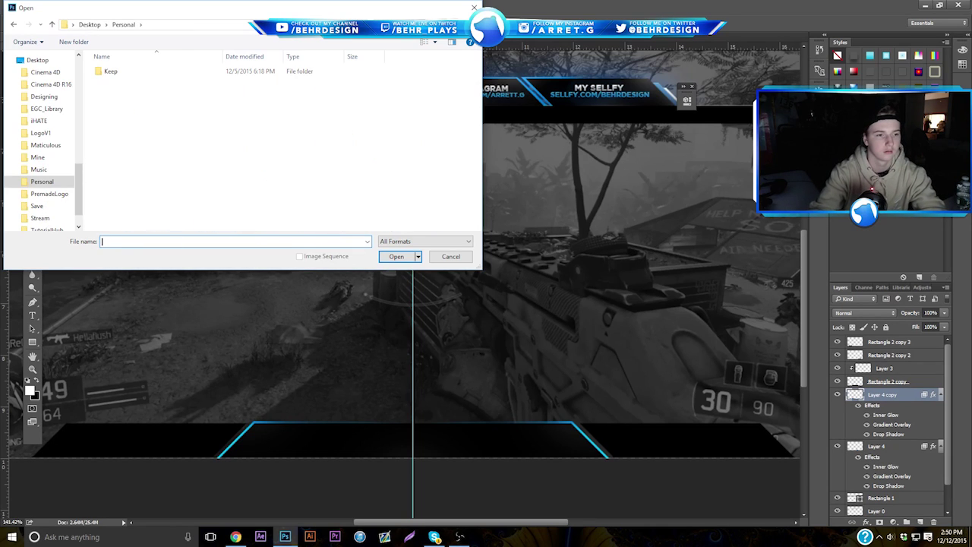
Step: Look for the logo file in the Desktop's Designing folder and its Mine subfolder
scroll(47, 224, "down", 1)
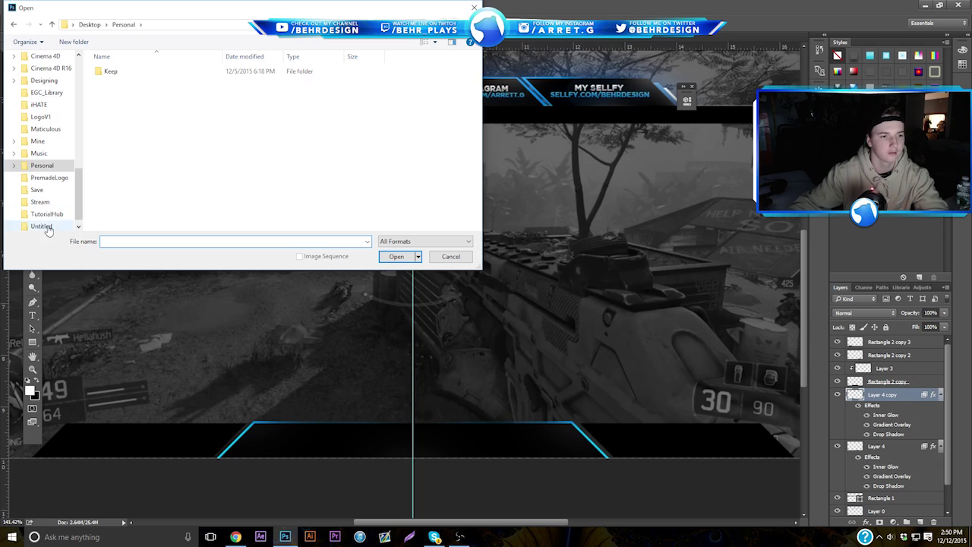
left_click(43, 79)
key("alt+Up")
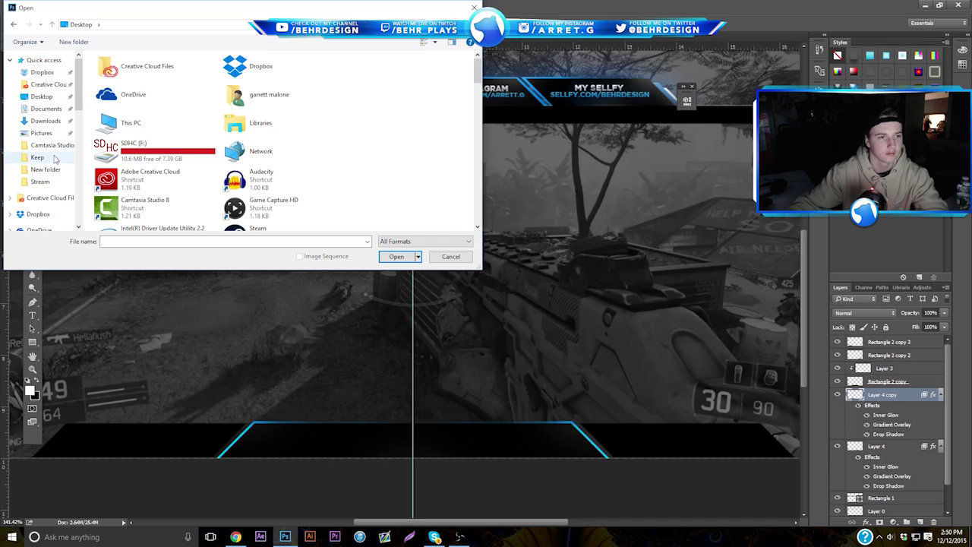
left_click(41, 96)
left_click(140, 241)
type("designing")
key("Return")
type("mien")
key("BackSpace")
key("BackSpace")
type("ne")
key("Return")
type("BehrsLayout.ps")
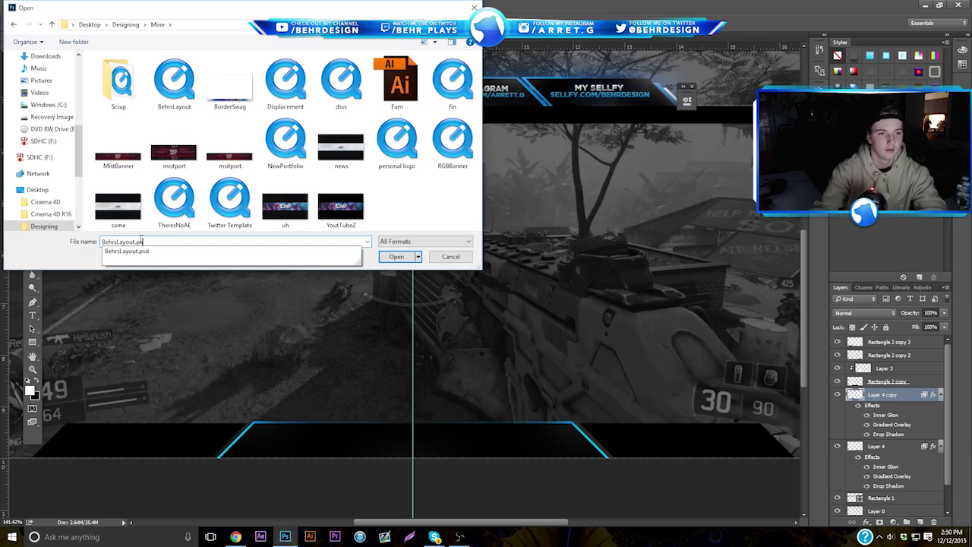
key("BackSpace")
key("BackSpace")
key("BackSpace")
key("BackSpace")
key("BackSpace")
key("BackSpace")
key("BackSpace")
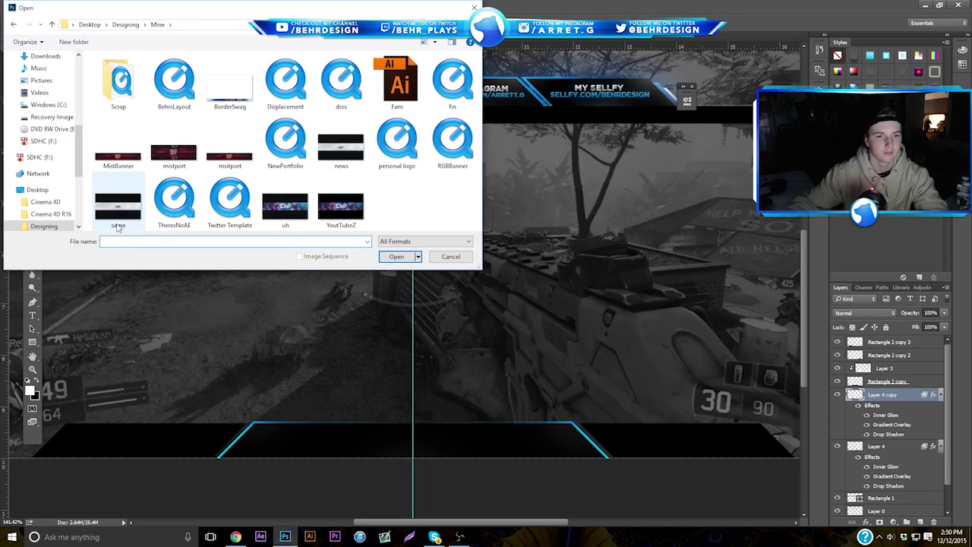
Step: Open the BearlOgo file from the Keep folder inside the Desktop's Personal folder
left_click(37, 189)
double_click(227, 144)
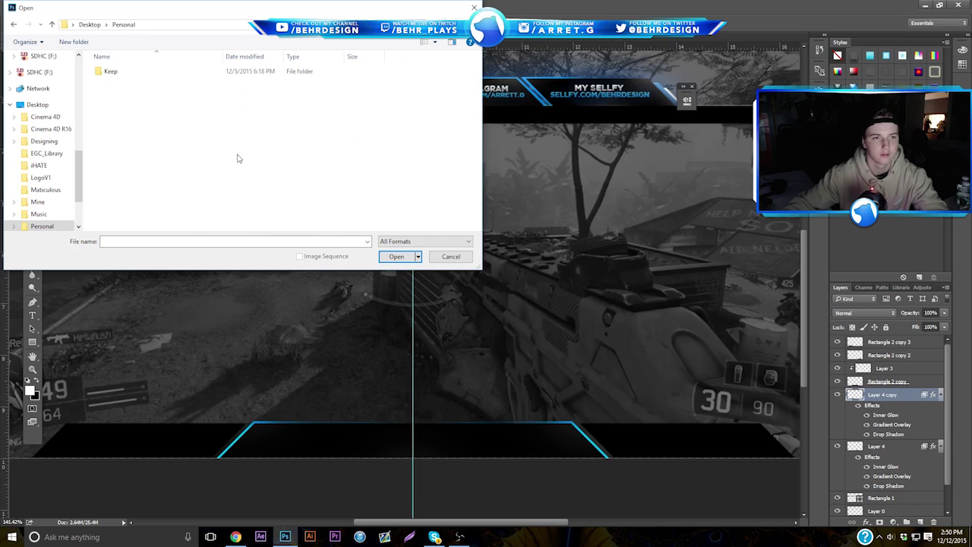
double_click(122, 71)
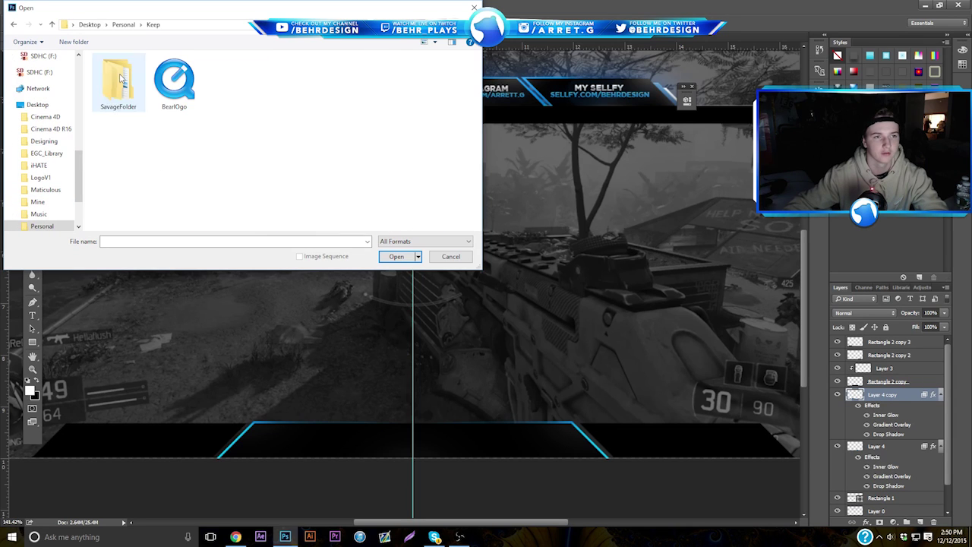
double_click(182, 103)
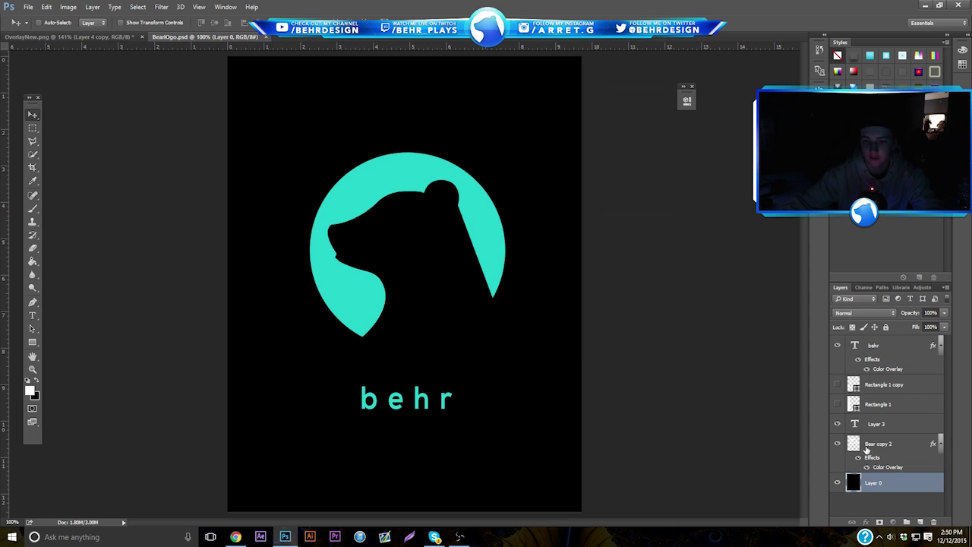
Step: Bring the bear logo layer into OverlayNew.png, scale it to about 9.6% by 9.3% and centre it on the guide in the central segment
left_click(865, 450)
left_click_drag(433, 189, 447, 215)
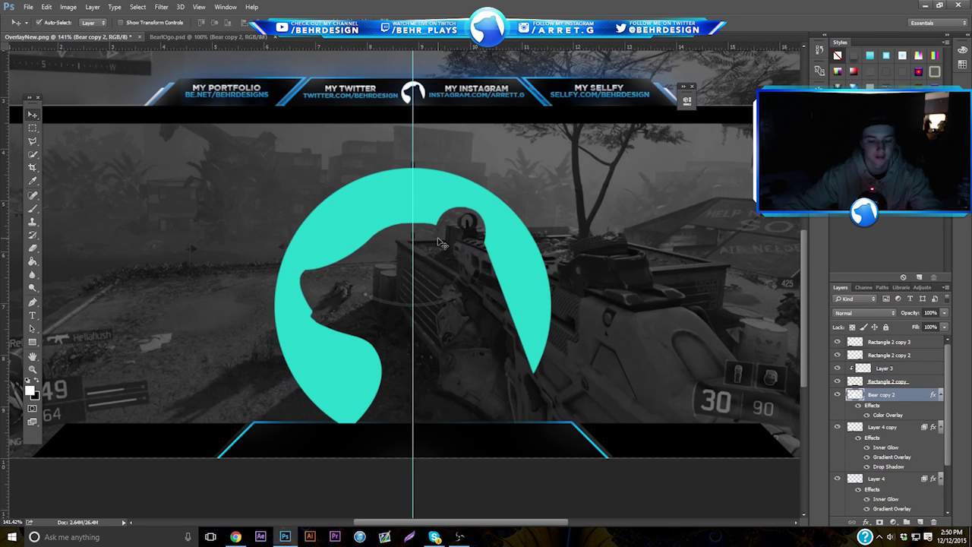
key("ctrl+t")
left_click_drag(572, 153, 240, 338)
left_click_drag(289, 419, 413, 441)
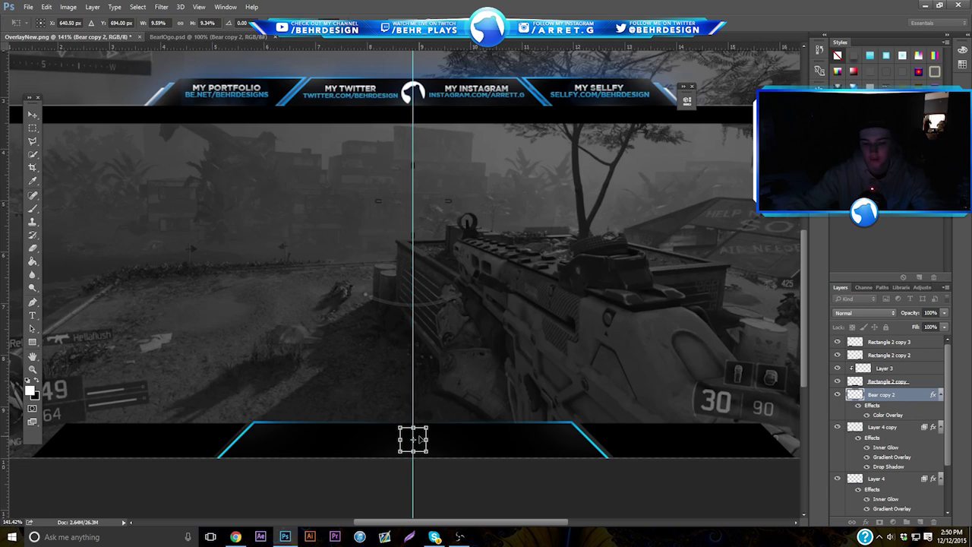
key("Return")
Step: Move the bear logo above the highlight layer, give it the Inner Glow, Gradient Overlay and Drop Shadow style, and align it within the segment
left_click_drag(890, 394, 854, 368)
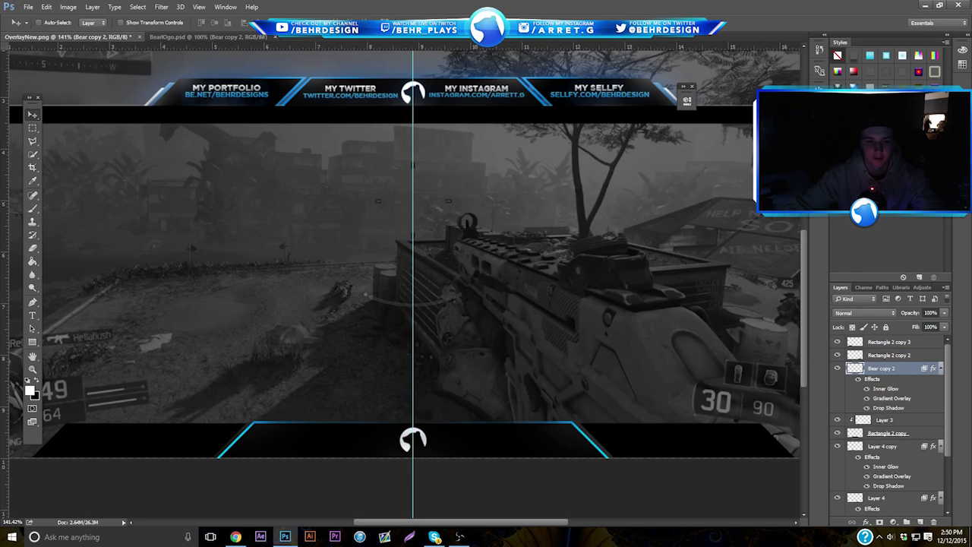
left_click_drag(444, 396, 447, 394)
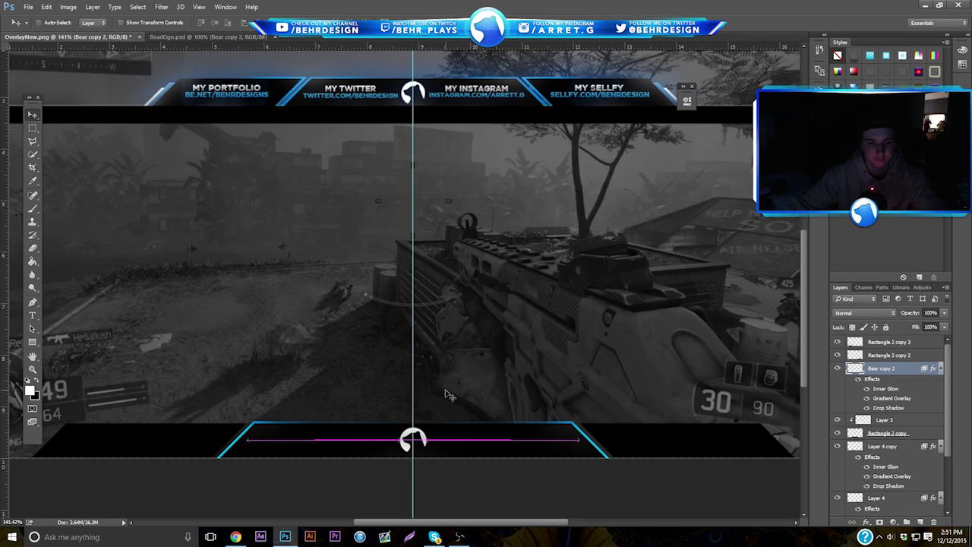
left_click(32, 370)
left_click_drag(193, 434, 301, 445)
left_click(325, 395)
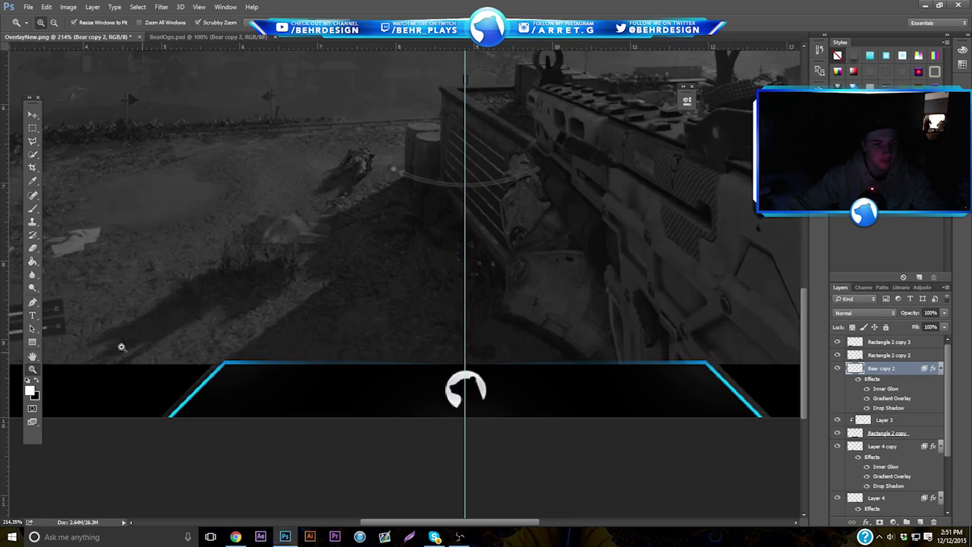
Step: Start a text layer in the central segment's left half and set the font size to 20 pt
left_click(33, 317)
left_click(255, 398)
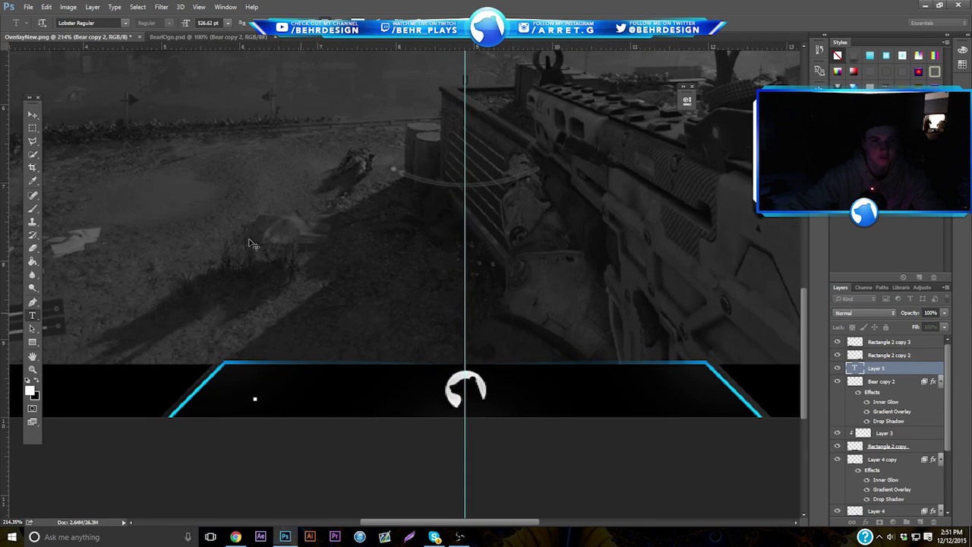
left_click(203, 23)
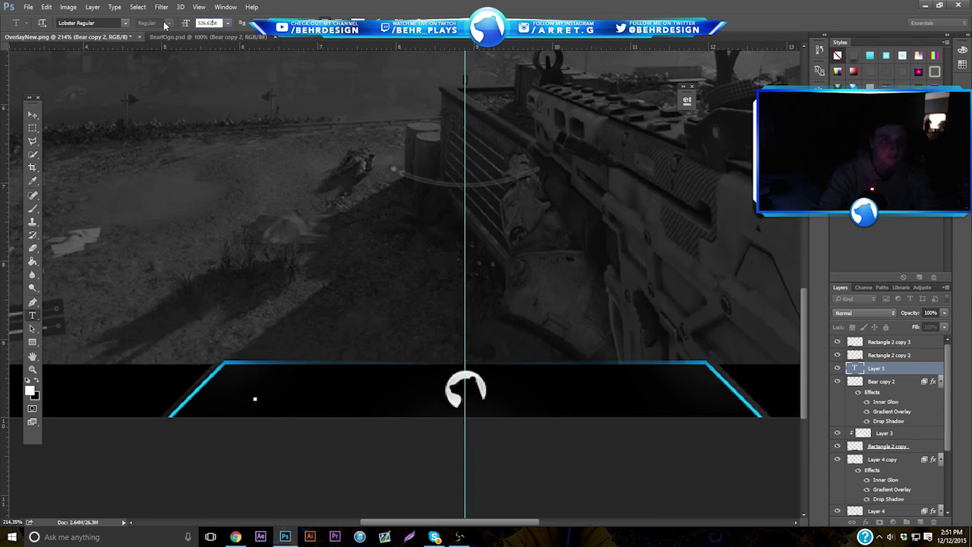
type("5")
key("Return")
key("Return")
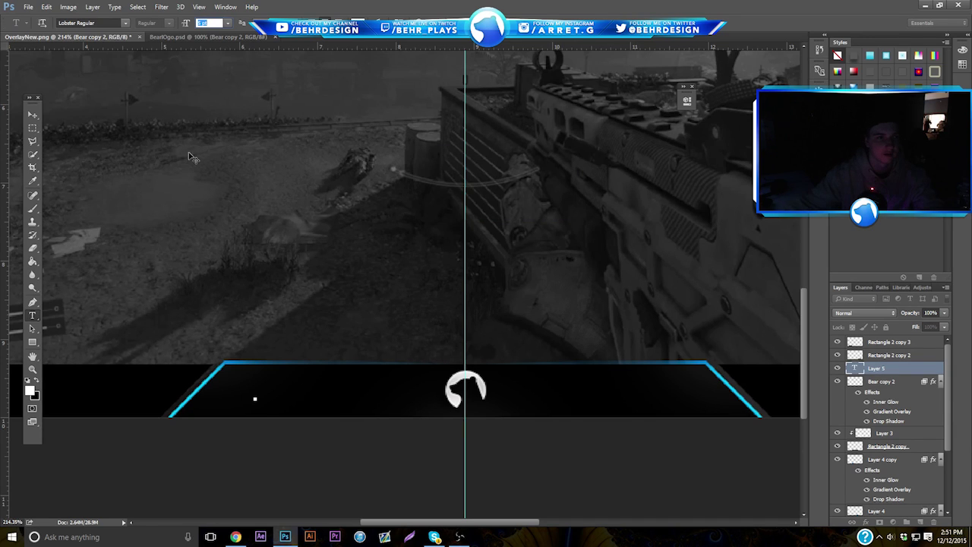
type("20")
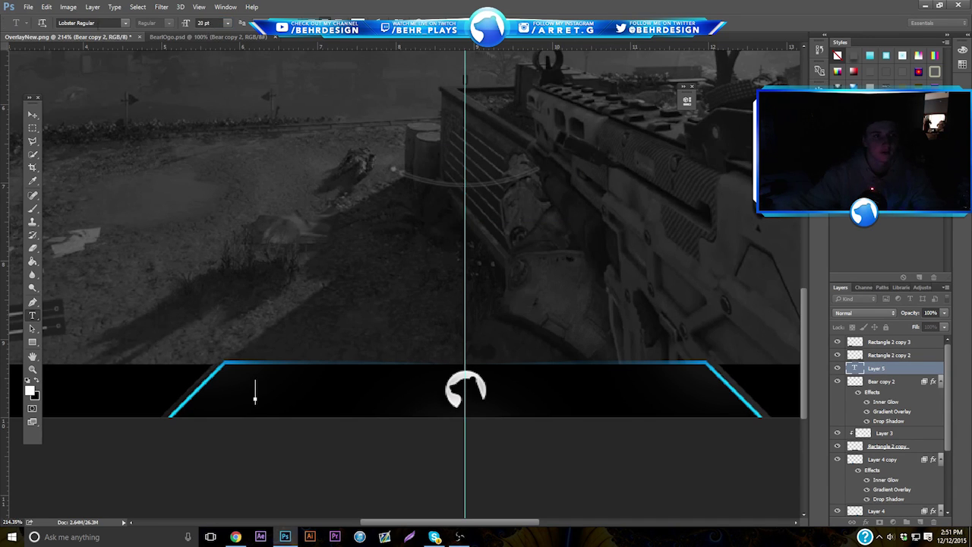
Step: Set the font to Nexa Bold Regular and enter the text "follow me"
left_click(93, 23)
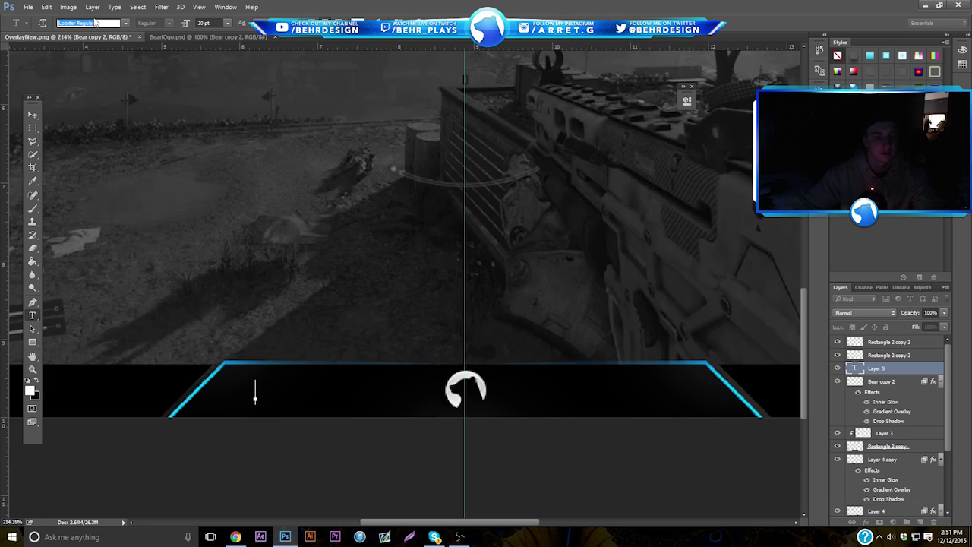
type("nexa")
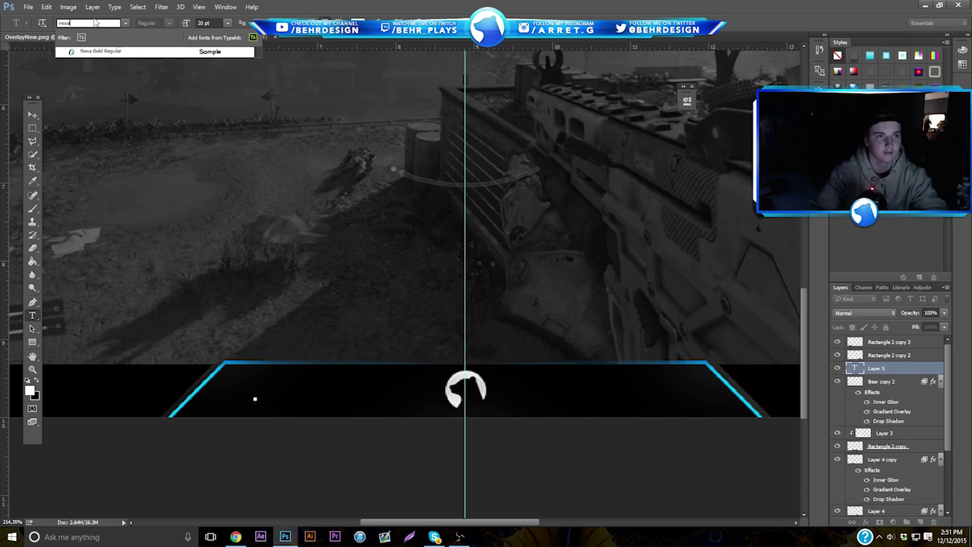
key("Down")
key("Return")
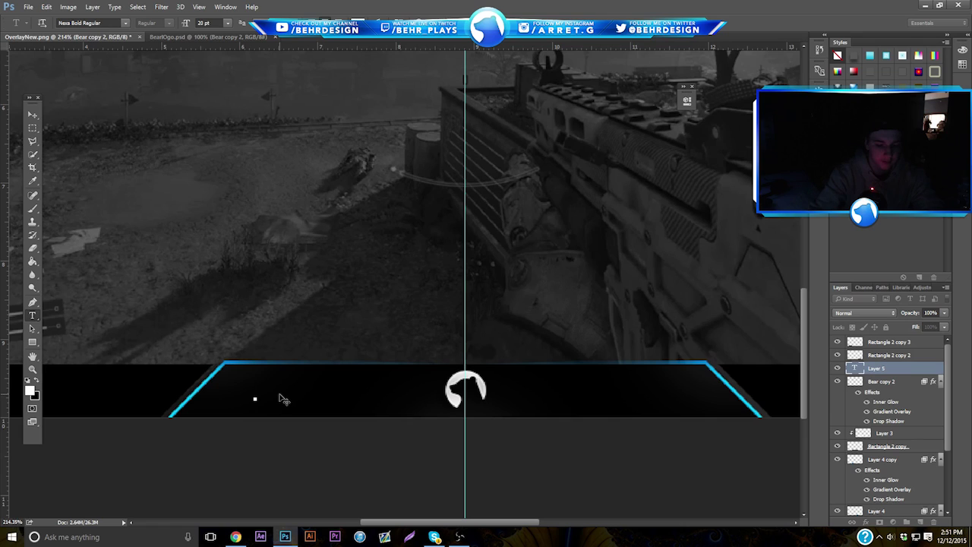
type("ollow")
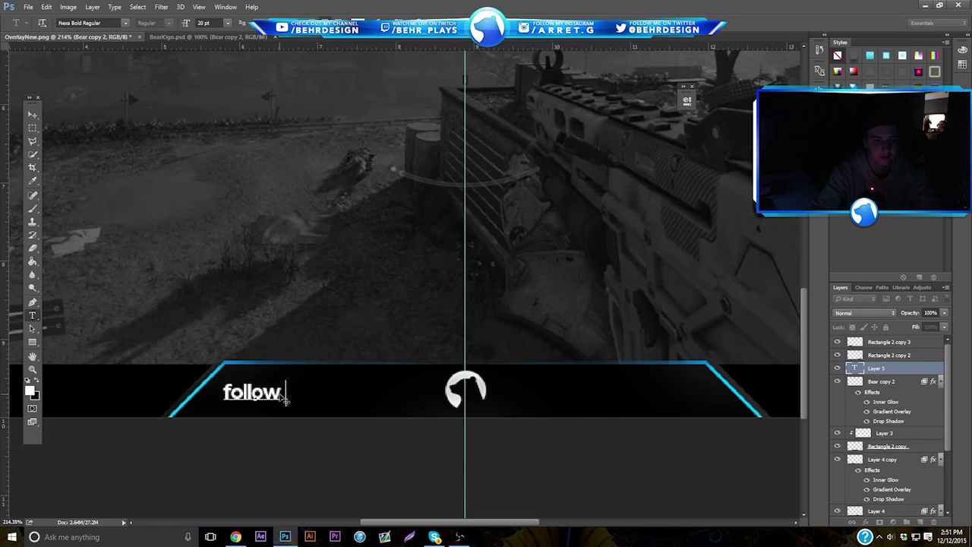
type(" me")
Step: Change the "follow me" text to BankGothic Bold and move it to the upper part of the segment, left of the bear logo
key("ctrl+a")
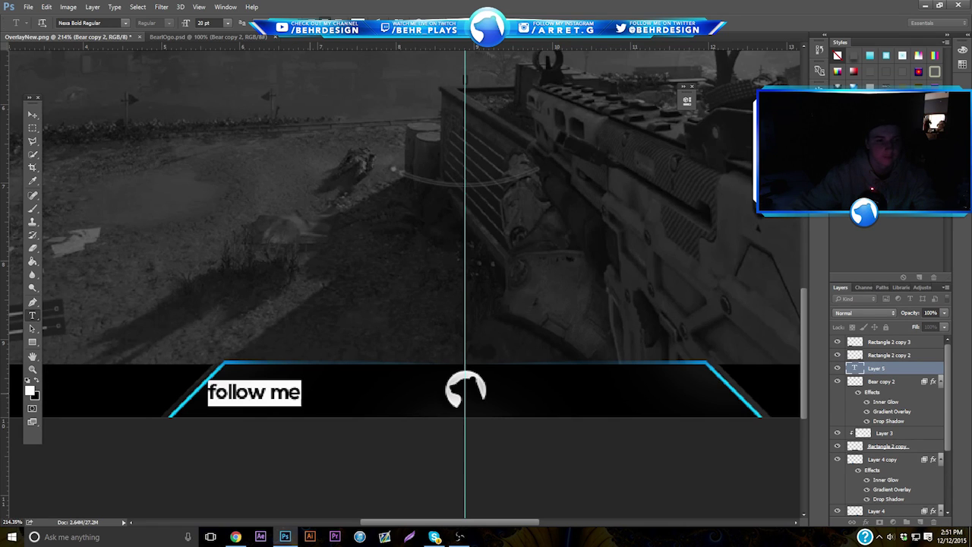
left_click(89, 23)
type("bank")
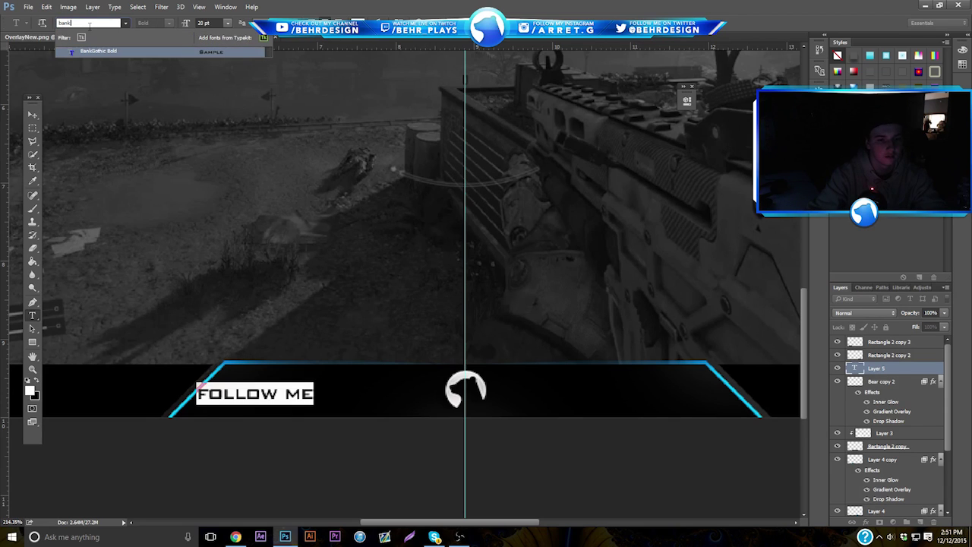
key("Return")
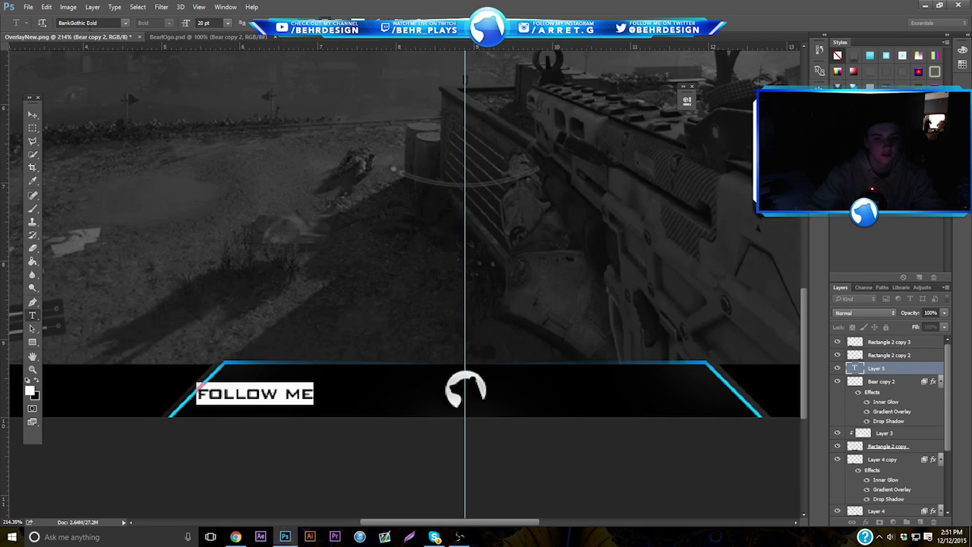
left_click(32, 113)
left_click_drag(222, 229, 285, 215)
Step: Add a second text line reading "/behrdesign" at 25 pt and place it directly beneath "follow me"
left_click(34, 316)
left_click(225, 397)
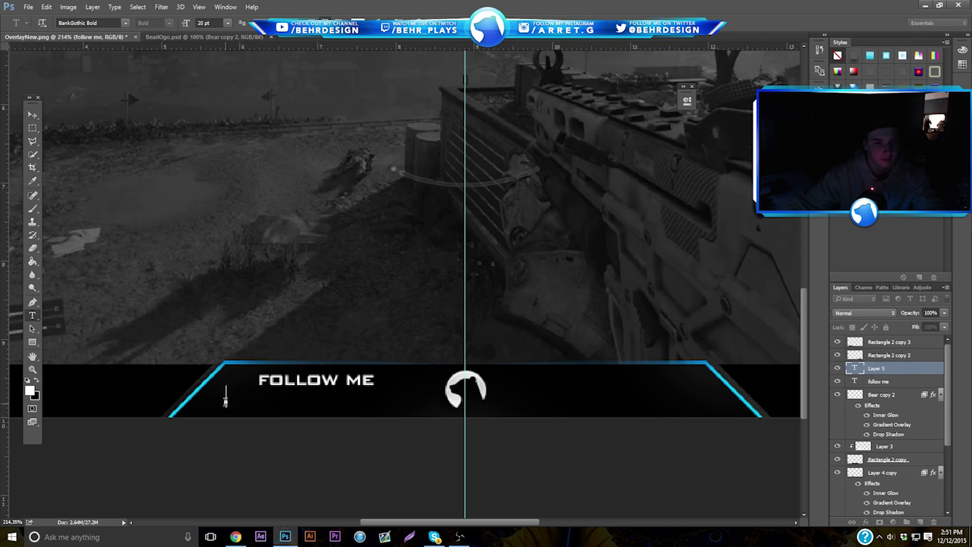
type("/BEHRDESIGN")
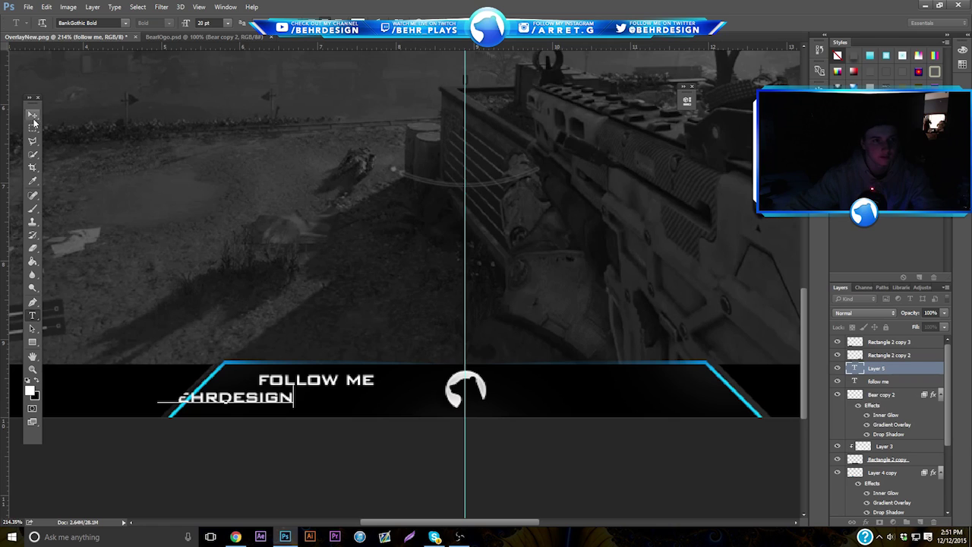
left_click_drag(294, 393, 150, 44)
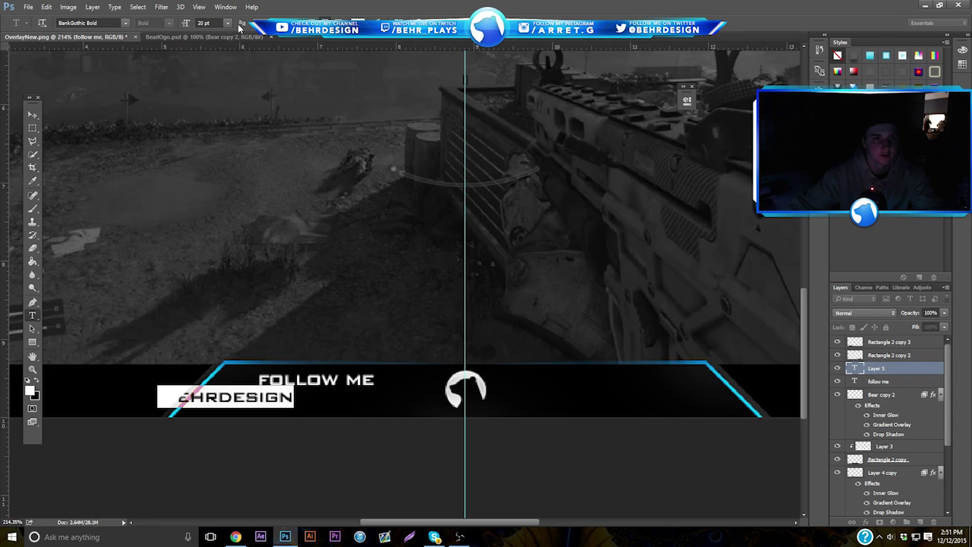
left_click(205, 23)
type("25")
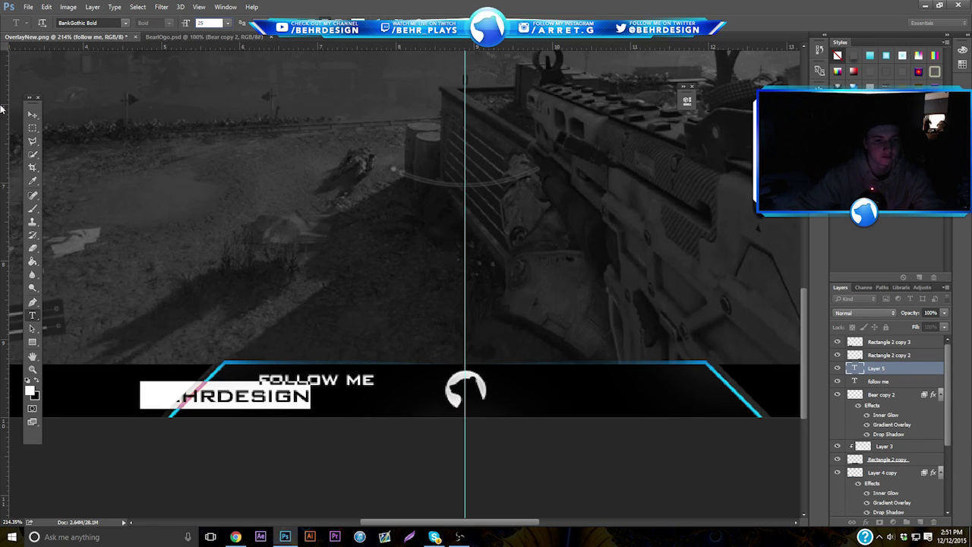
left_click(32, 114)
left_click_drag(258, 251, 315, 249)
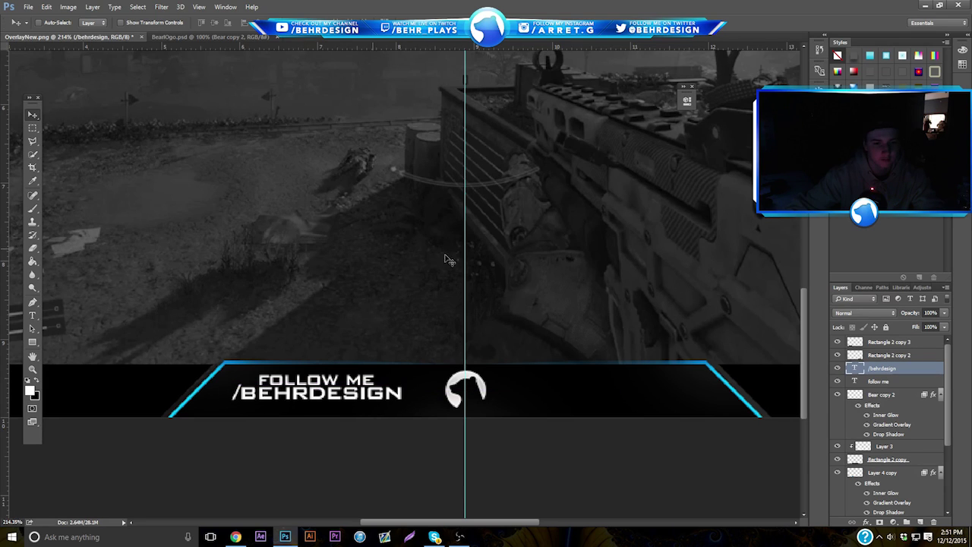
Step: Reduce the twitter.com/behrdesign text to 16 pt and position it just beneath "follow me"
left_click(856, 381, "shift")
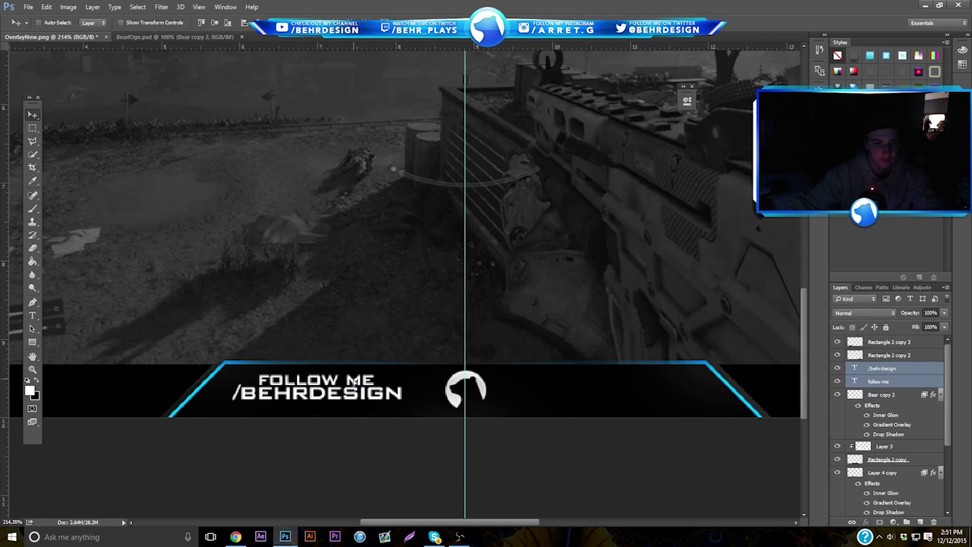
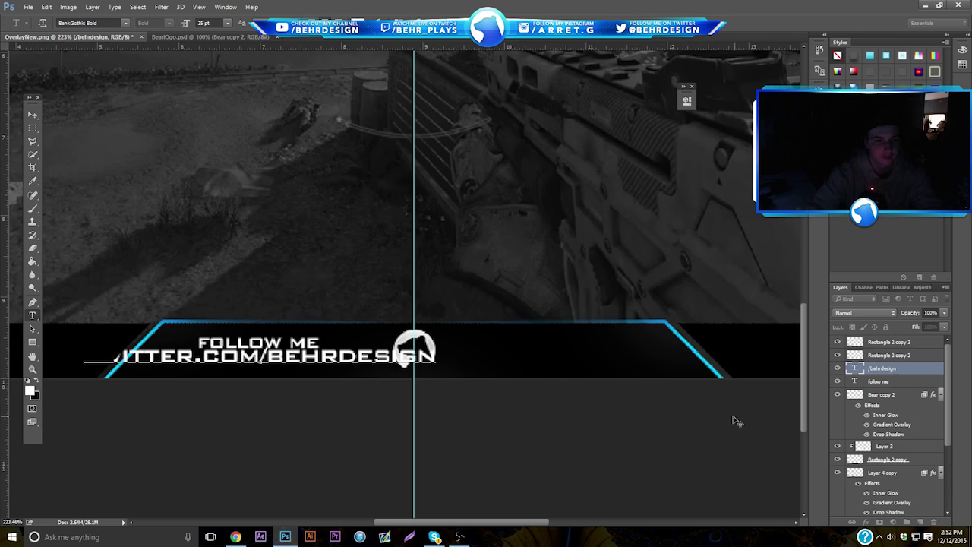
left_click_drag(435, 356, 83, 350)
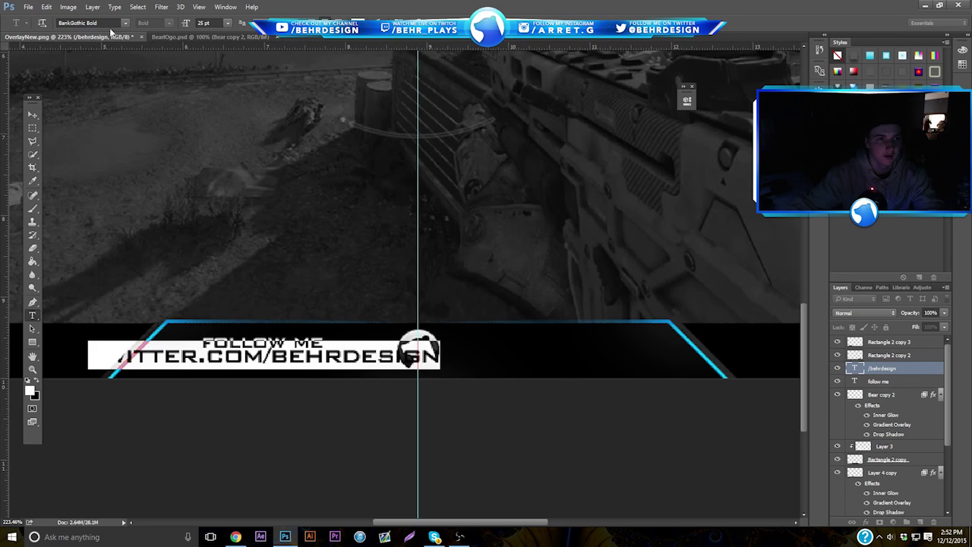
left_click_drag(181, 28, 178, 27)
left_click(32, 114)
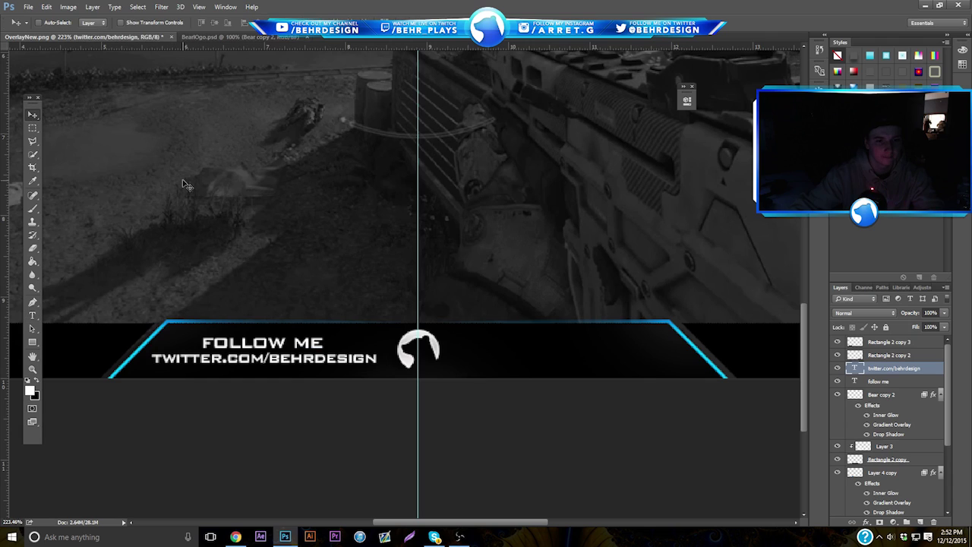
left_click_drag(185, 178, 189, 181)
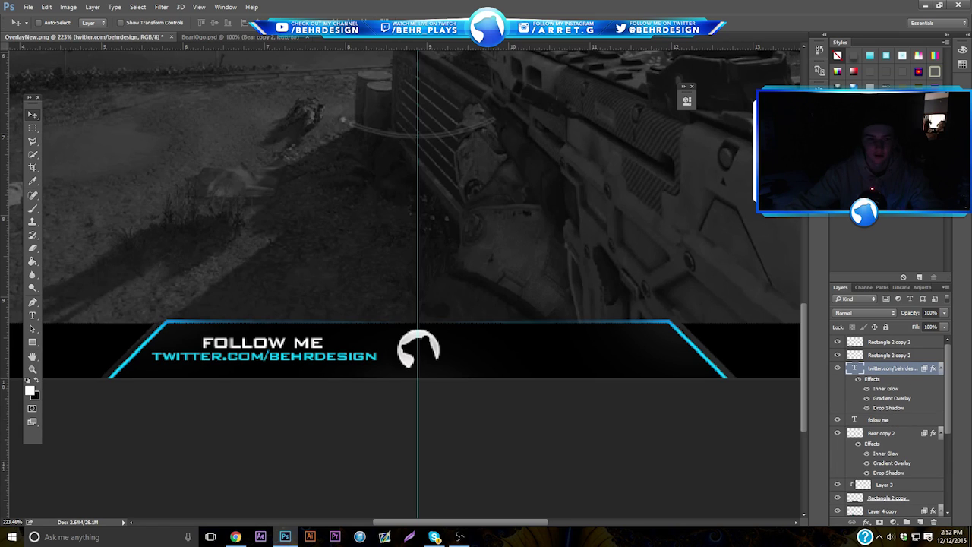
Step: Give "follow me" the Inner Glow, Gradient Overlay and Drop Shadow style, and duplicate both text lines into the half right of the logo
left_click(879, 418)
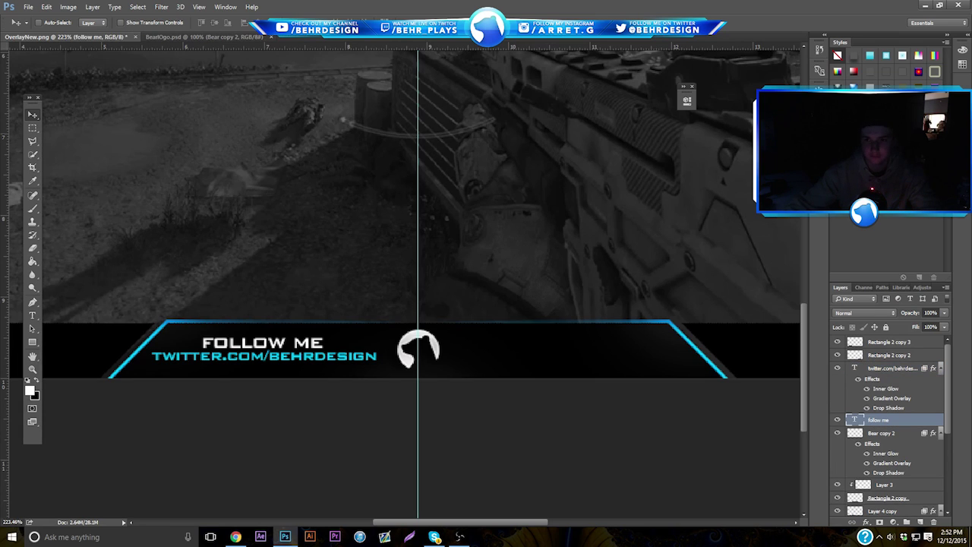
scroll(925, 404, "down", 1)
left_click(895, 357, "ctrl")
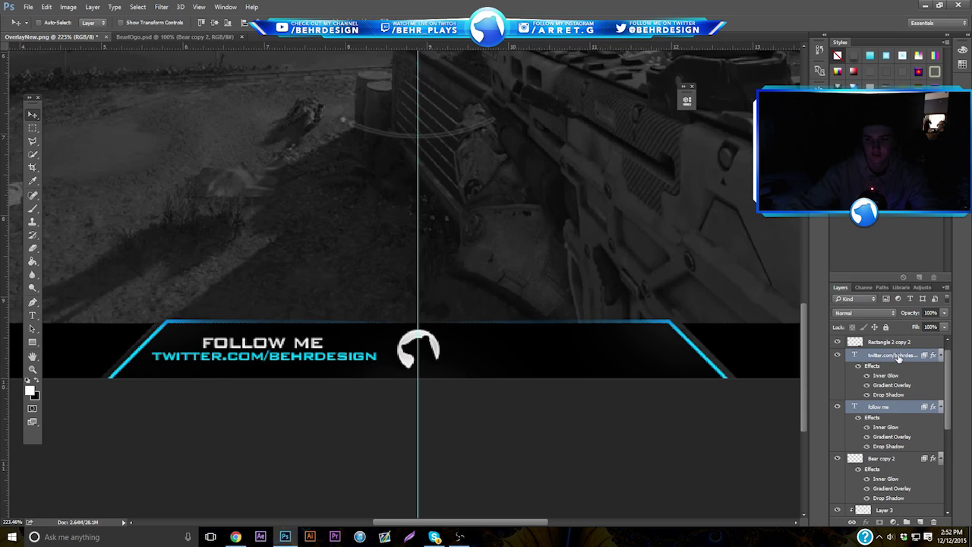
right_click(897, 357)
left_click(682, 120)
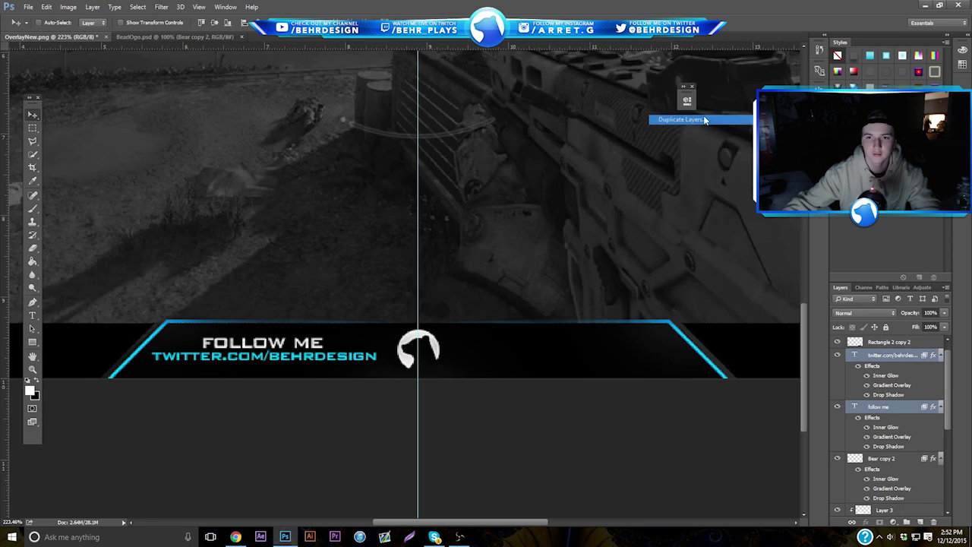
left_click(571, 164)
left_click_drag(228, 224, 508, 222)
left_click_drag(417, 282, 416, 282)
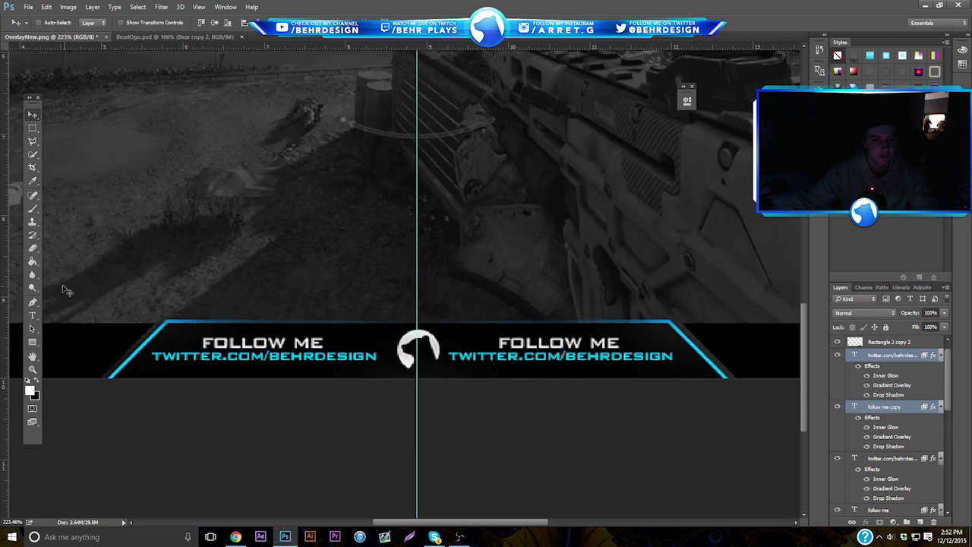
Step: Replace the copied "follow me" text right of the logo with "SUBSCRIBE TO"
left_click(33, 314)
left_click_drag(499, 342, 745, 361)
type("SUBSCRIBE TO")
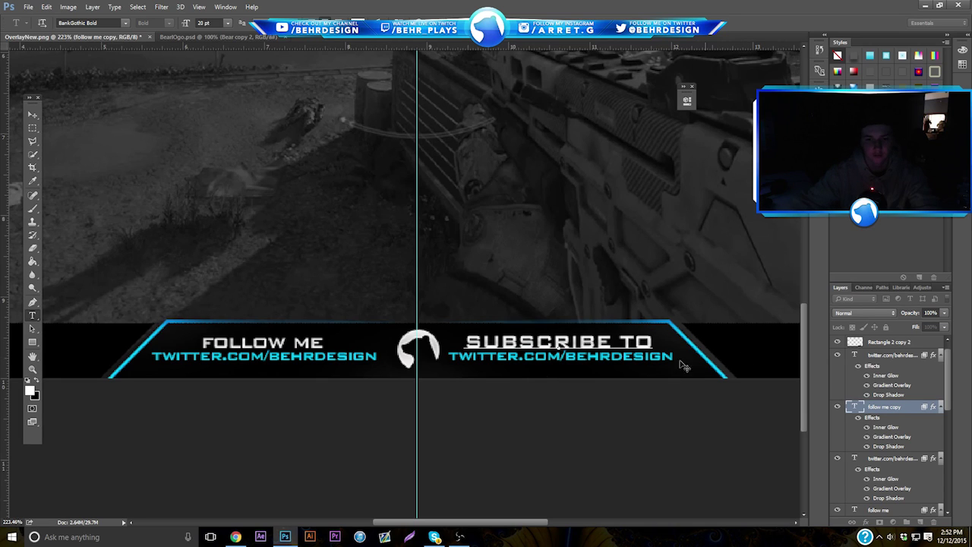
left_click(31, 321)
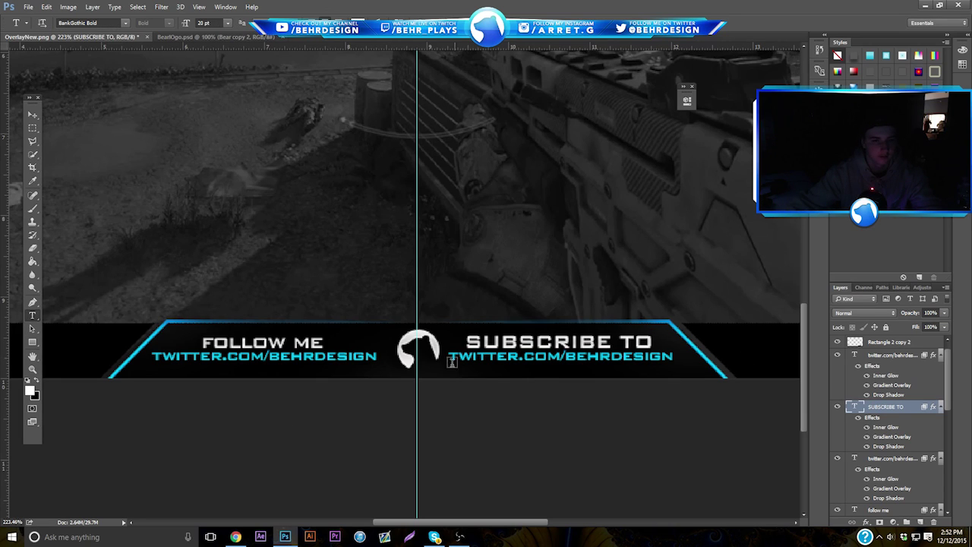
Step: Replace "twitter" with "YOUTUBE" in the copied address line, keeping the 16 pt size, and nudge the line into place under "SUBSCRIBE TO"
left_click_drag(446, 354, 523, 355)
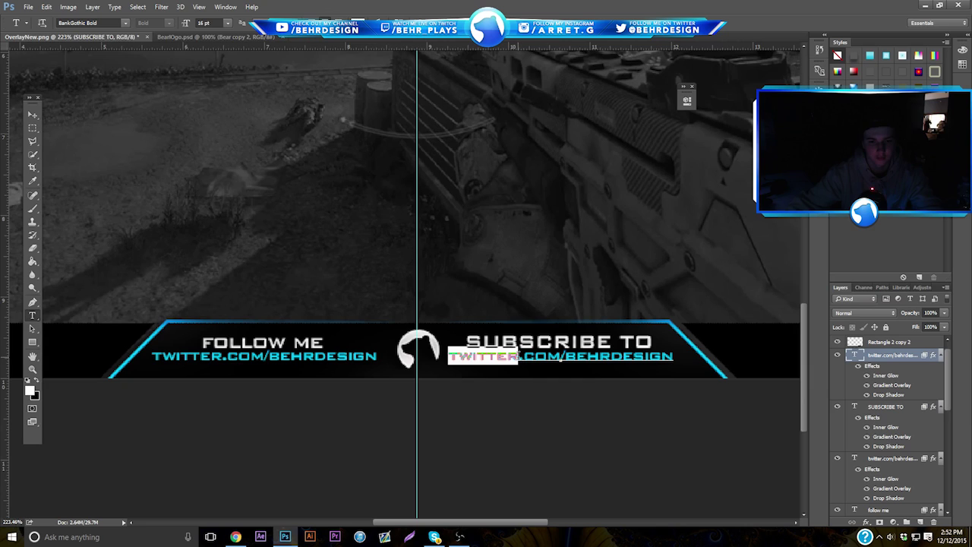
type("YOUTUBE")
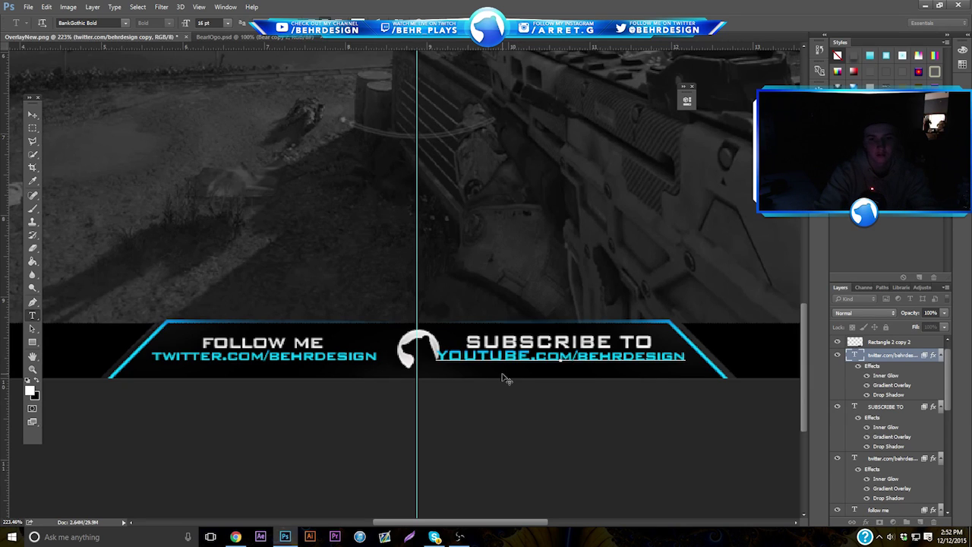
key("BackSpace")
key("BackSpace")
key("BackSpace")
key("BackSpace")
key("BackSpace")
key("BackSpace")
key("BackSpace")
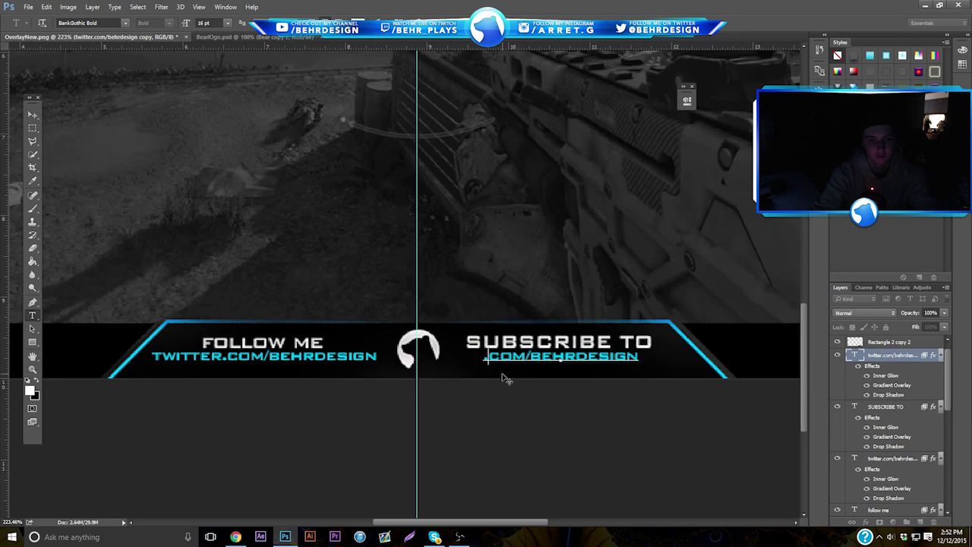
type("YOUTUBE")
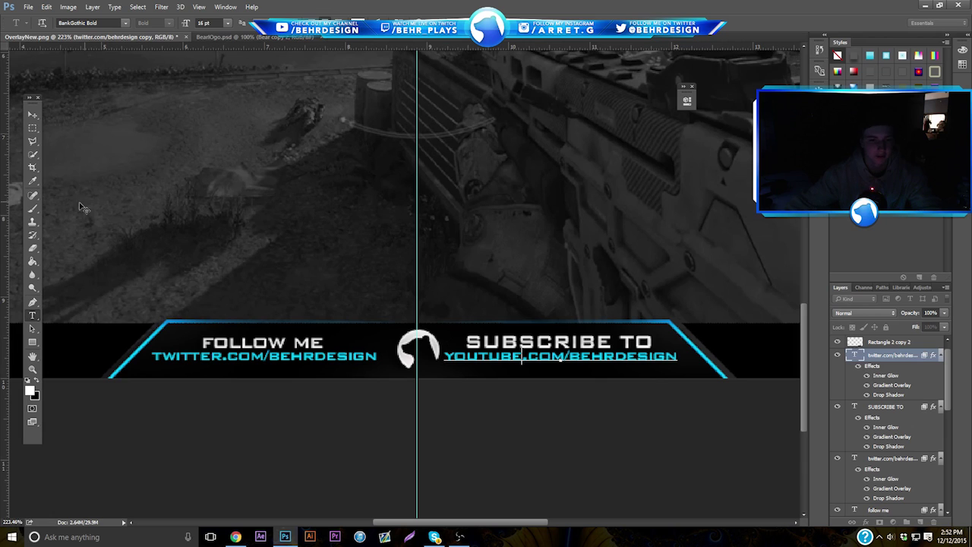
left_click(32, 114)
left_click_drag(302, 189, 306, 190)
Step: Hide the guides to check the whole new bar against the finished overlay above it
left_click(33, 369)
left_click_drag(288, 326, 152, 327)
left_click_drag(371, 369, 425, 357)
scroll(394, 422, "up", 2)
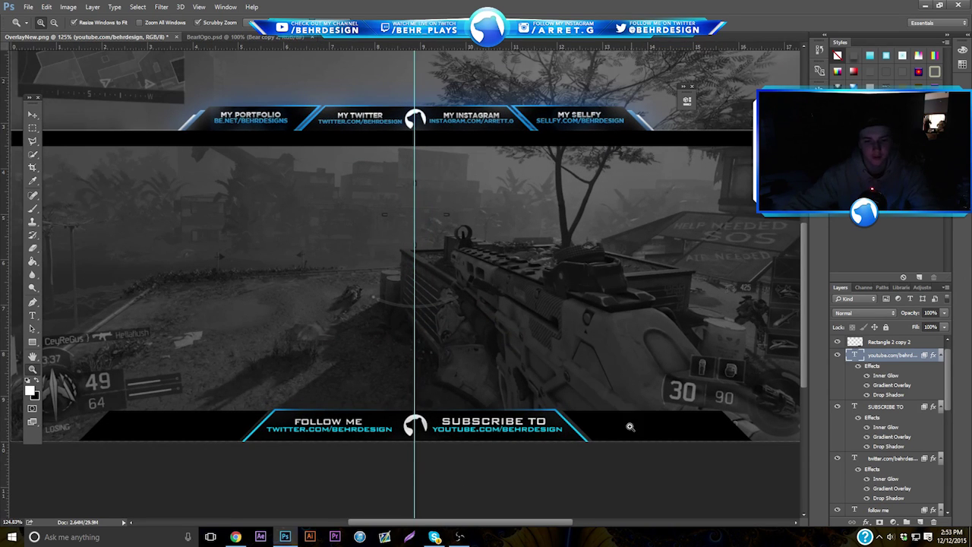
key("ctrl+semicolon")
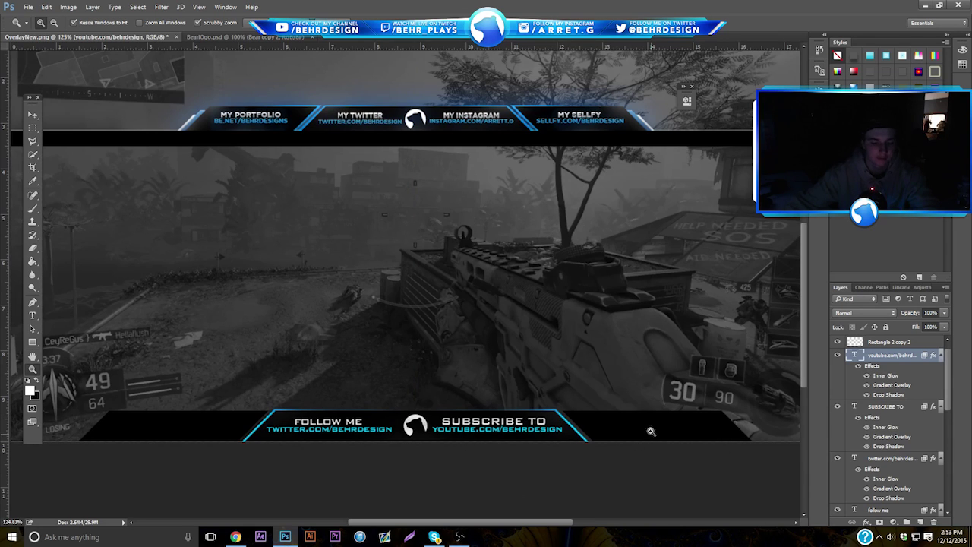
Step: Lower the opacity of Layer 3, the highlight clipped to the central segment, to 17%
scroll(874, 473, "down", 4)
scroll(874, 456, "down", 2)
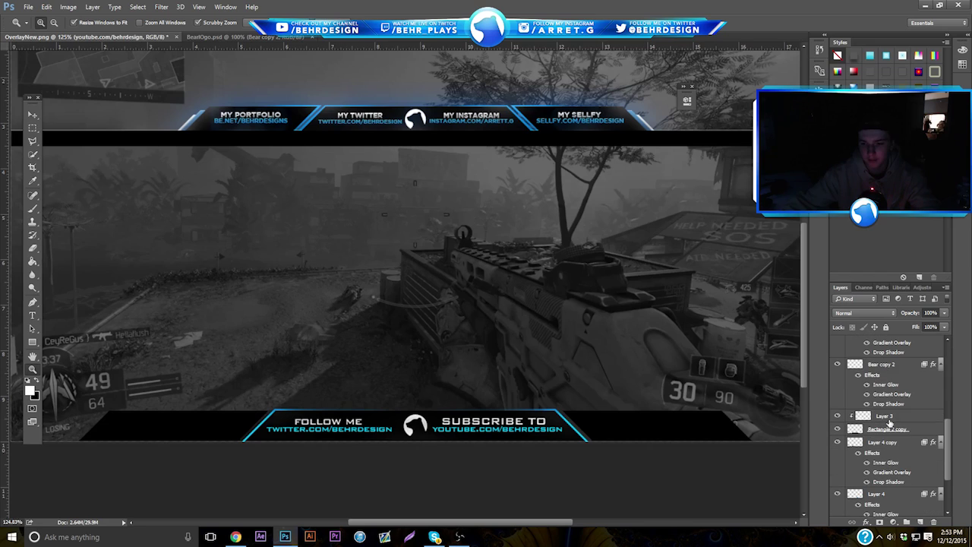
left_click(885, 415)
left_click(944, 312)
type("10")
left_click_drag(912, 325, 911, 325)
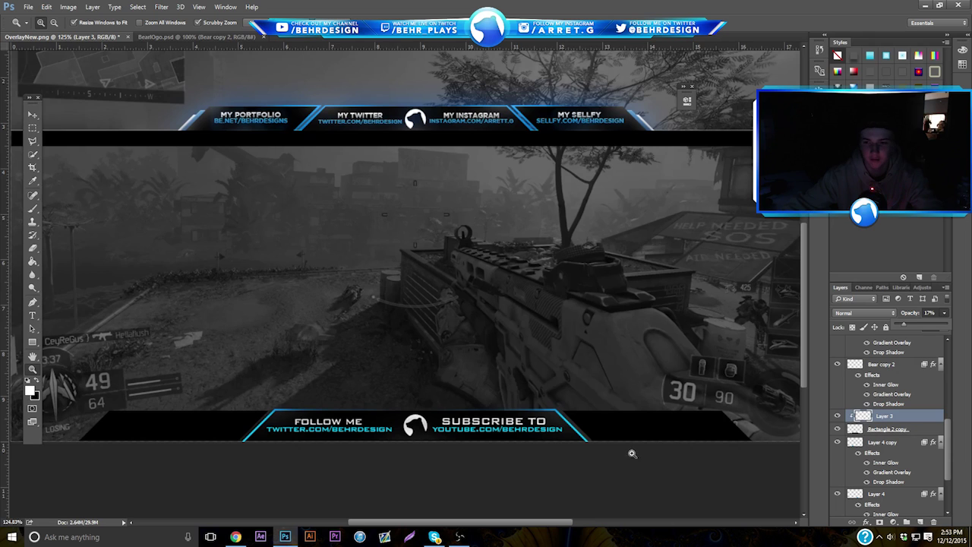
Step: Draw a polygonal lasso selection that follows the slanted left edge and top edge of the right-hand black segment
left_click(632, 505)
left_click_drag(603, 423, 633, 413)
scroll(634, 413, "right", 3)
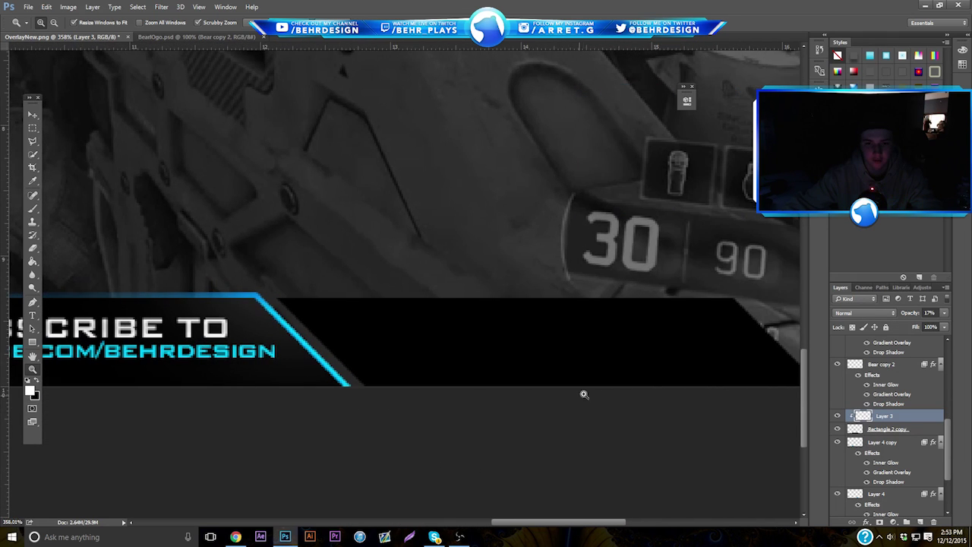
scroll(582, 393, "up", 1)
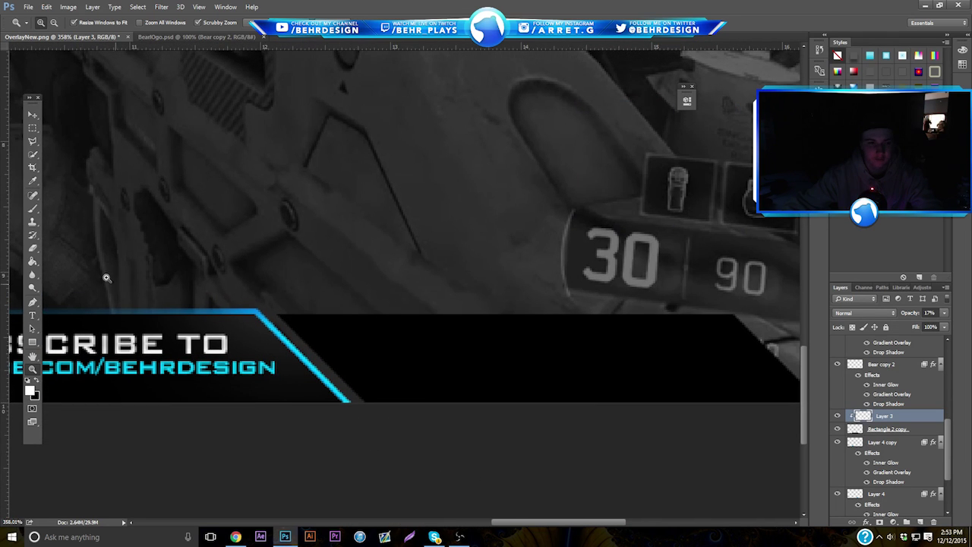
left_click(33, 143)
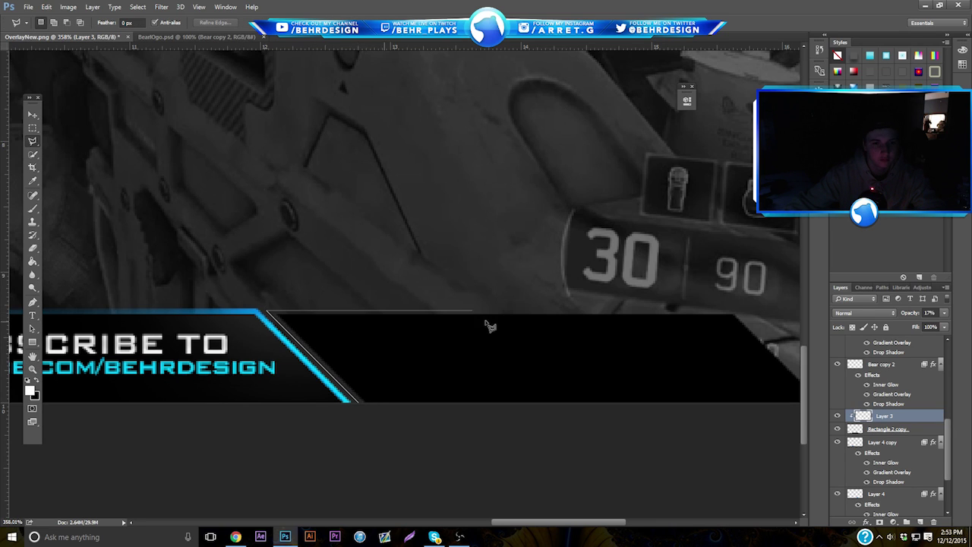
left_click(541, 355)
double_click(357, 401)
Step: On a new layer between Layer 4 copy and Layer 4, fill the selection, apply the blue edge layer style, and deselect
left_click(920, 522)
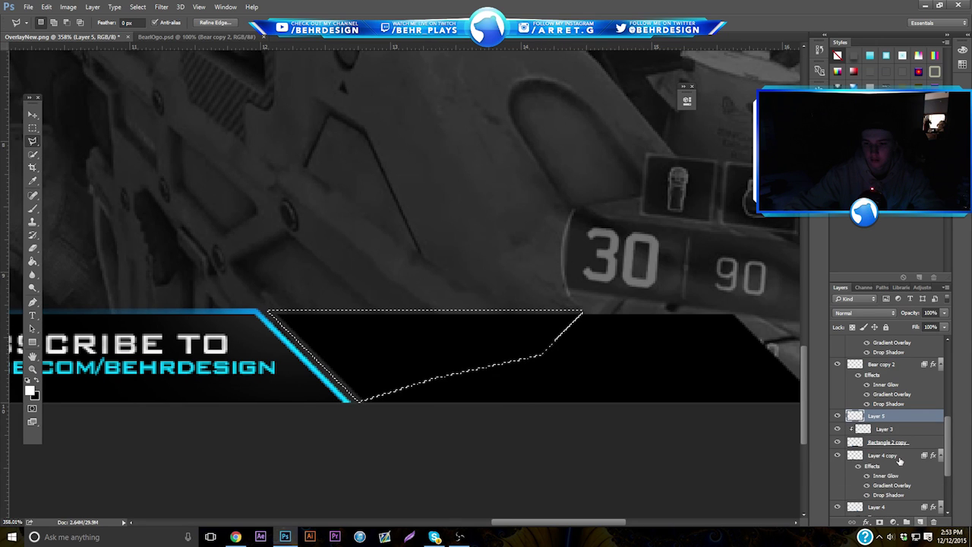
left_click_drag(877, 416, 881, 499)
right_click(448, 342)
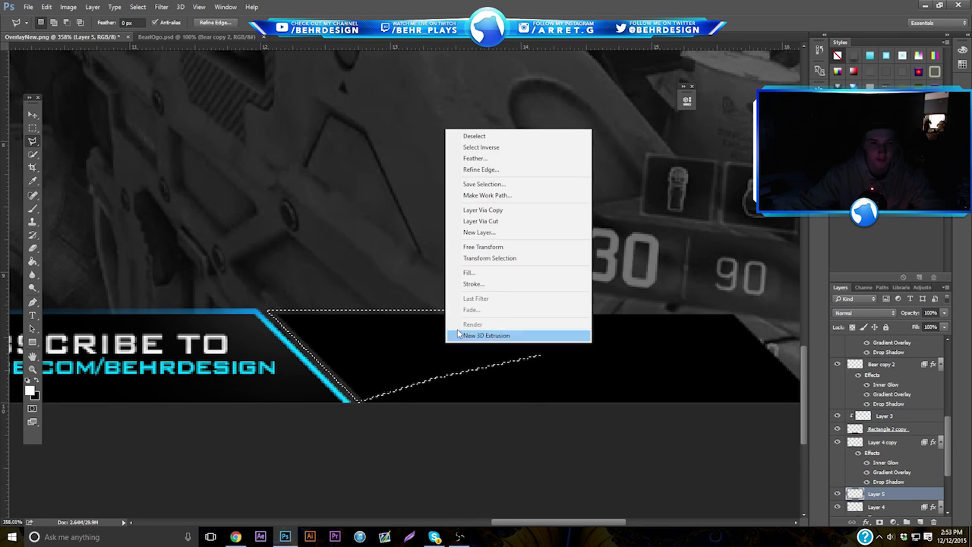
left_click(516, 272)
left_click(560, 158)
right_click(549, 181)
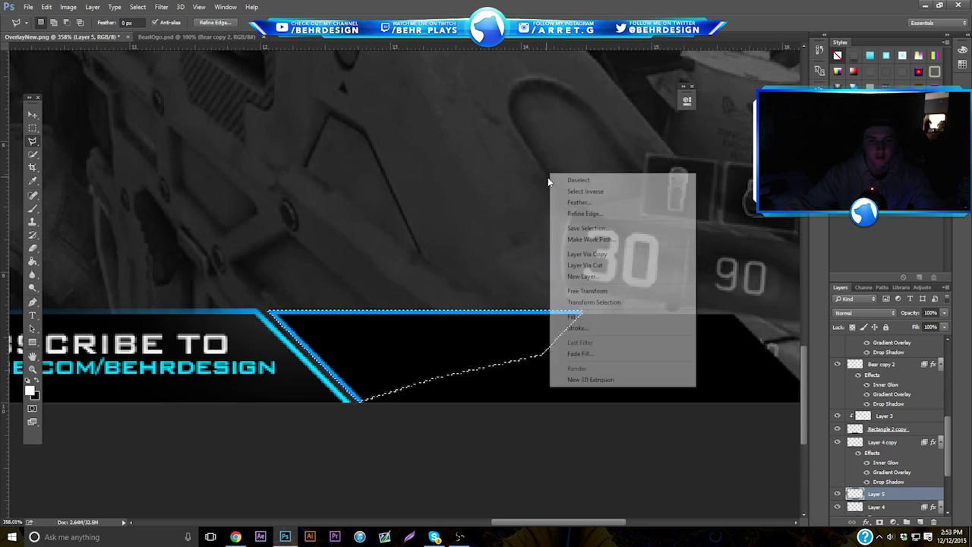
left_click(566, 180)
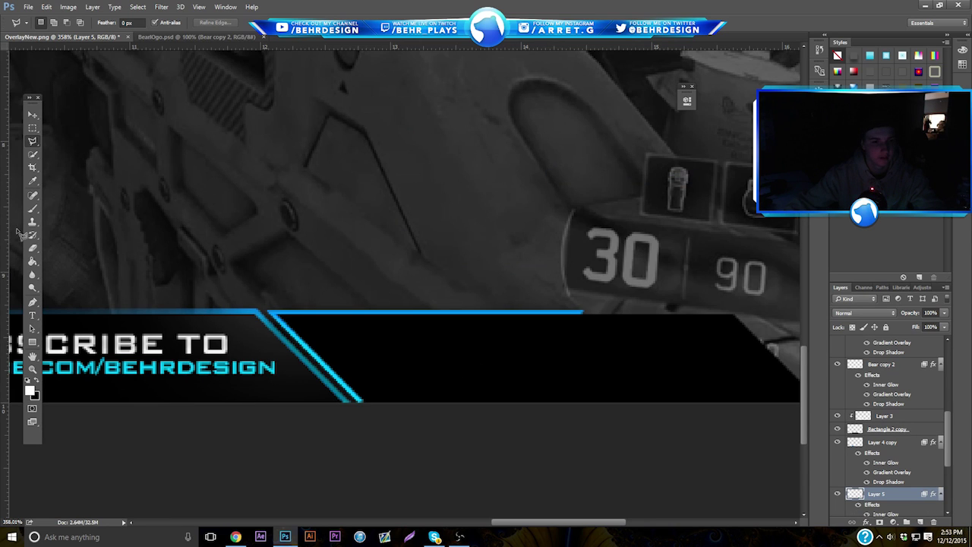
Step: Fade out the right end of the new blue top line with the Eraser and check it against the whole overlay
left_click(33, 247)
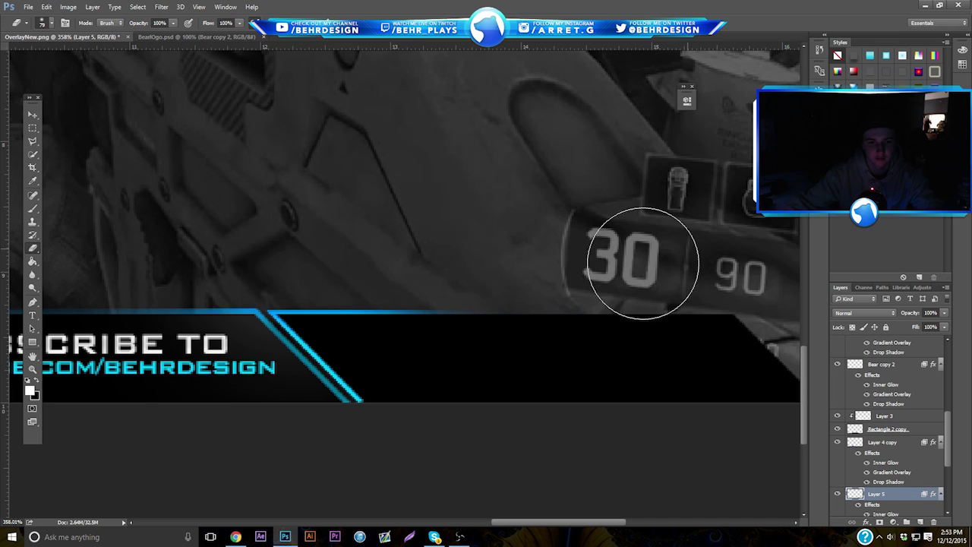
left_click(33, 370)
left_click_drag(366, 315, 265, 328)
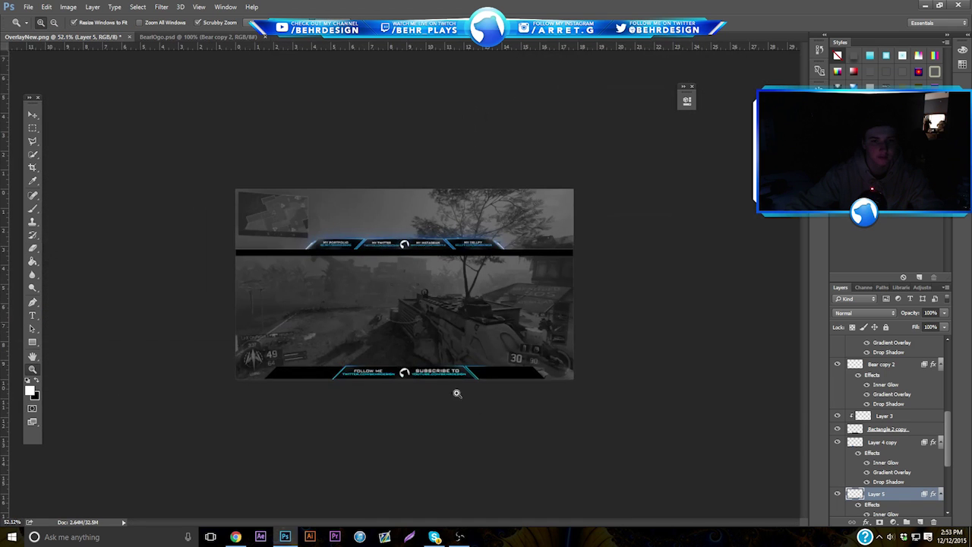
left_click_drag(511, 414, 525, 403)
left_click_drag(562, 447, 562, 452)
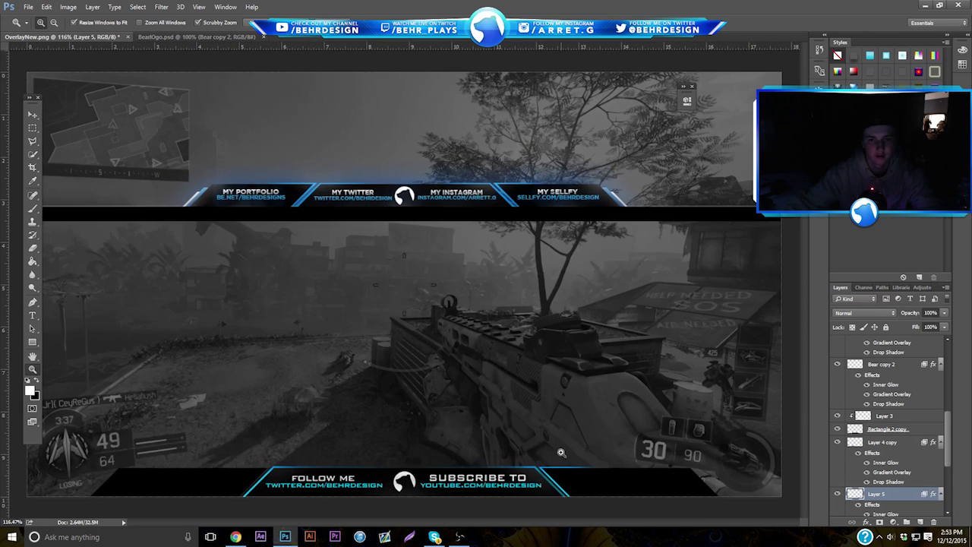
Step: Find the right-hand segment's shape by toggling layer visibility, and add a new layer clipped to Rectangle 2 copy 2
left_click_drag(435, 390, 653, 410)
scroll(840, 483, "down", 3)
left_click(838, 480)
left_click(838, 480)
scroll(861, 459, "up", 6)
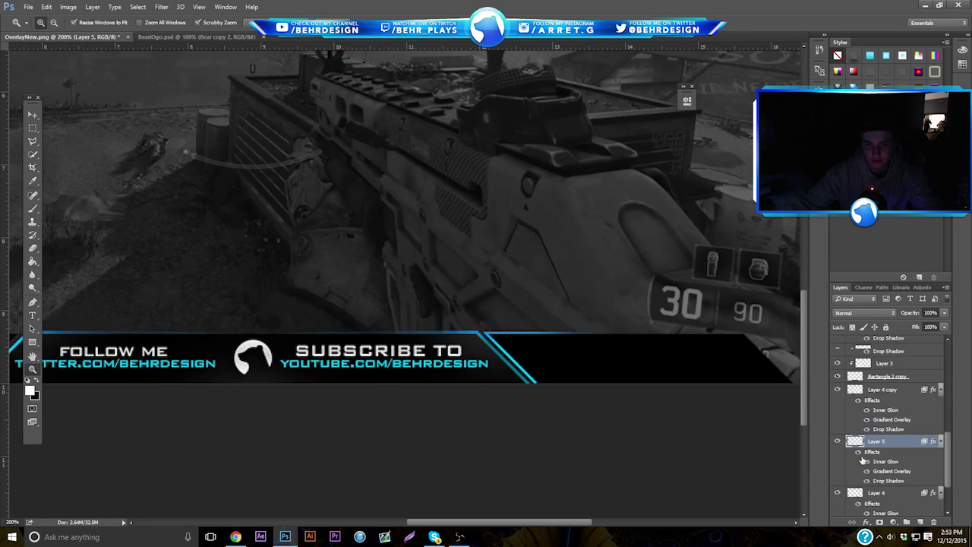
scroll(842, 436, "up", 4)
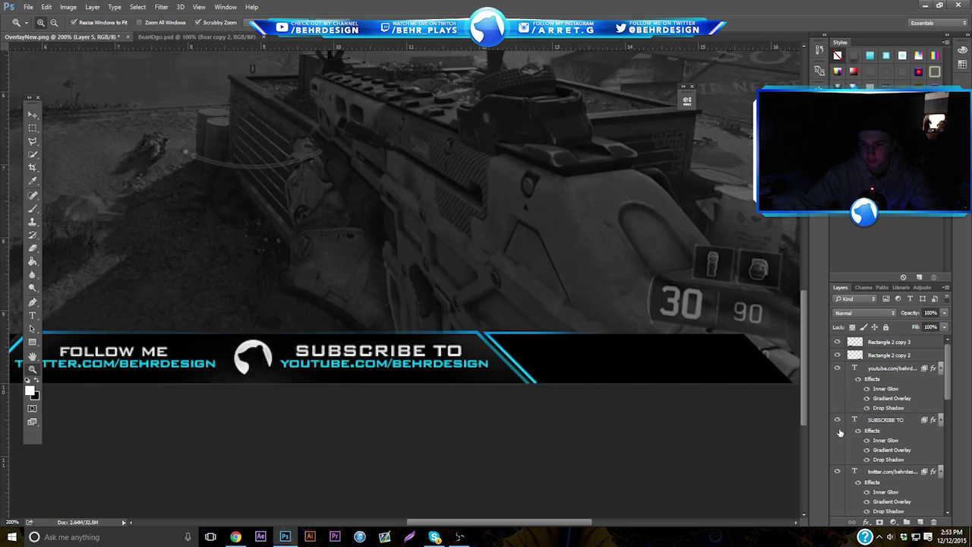
left_click(837, 355)
left_click(837, 342)
left_click(867, 346)
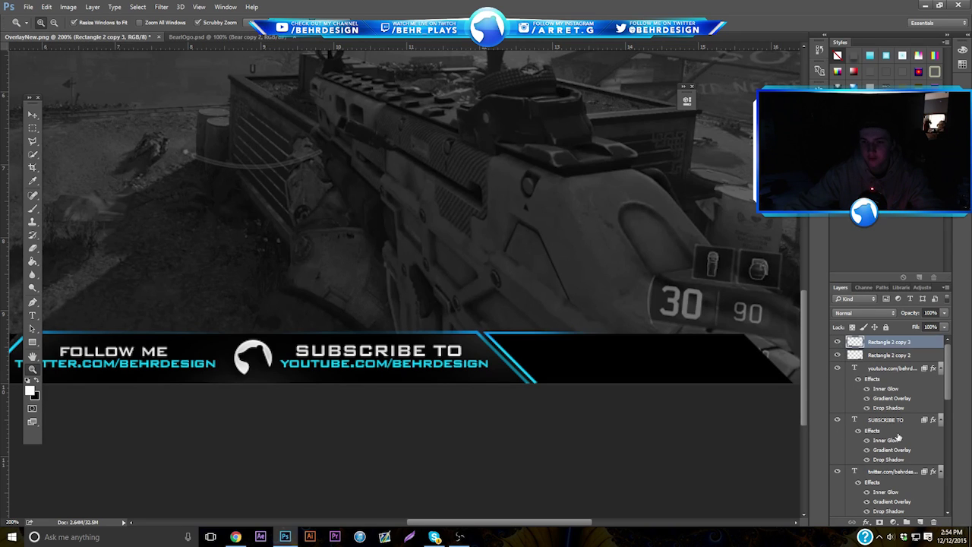
left_click(901, 357)
left_click(921, 523)
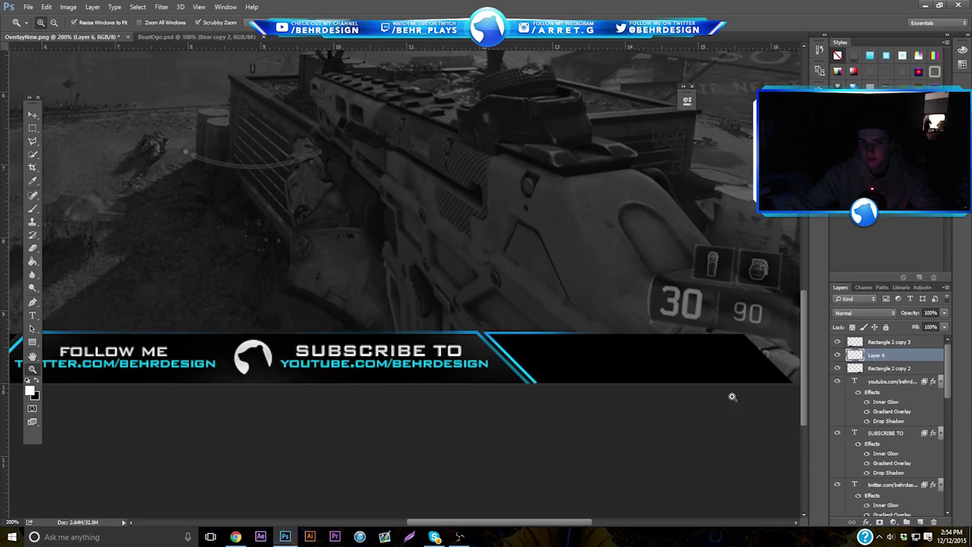
left_click(32, 208)
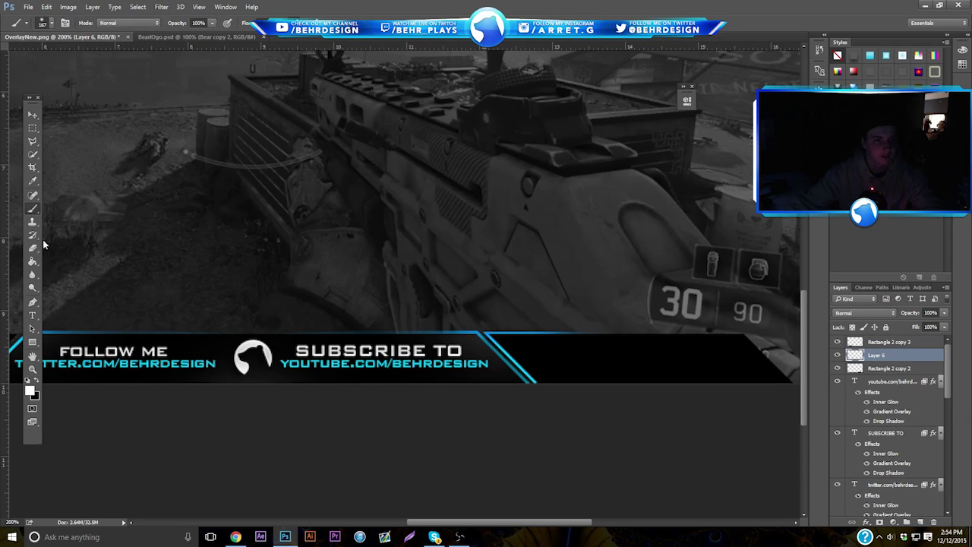
left_click(890, 362, "alt")
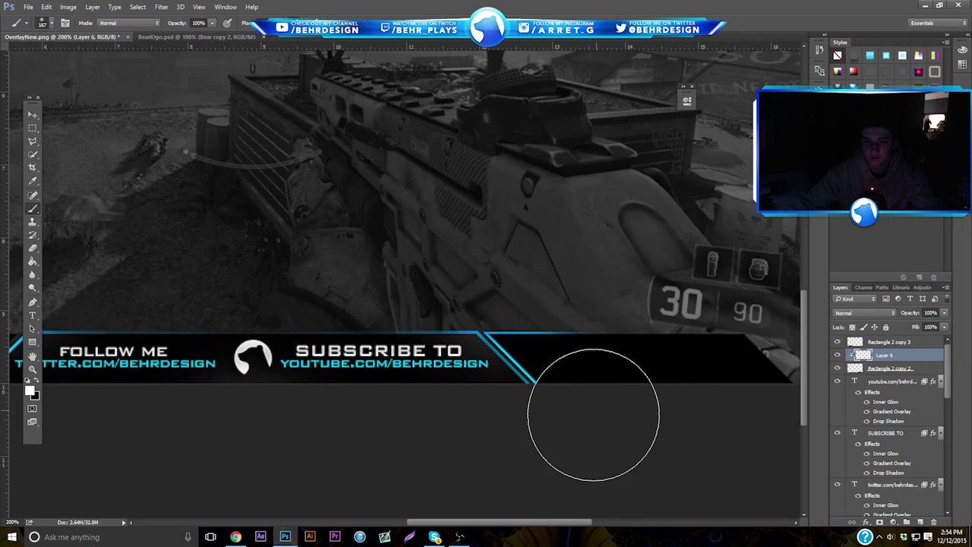
Step: Brush soft white highlights onto the right segment's lower-left and upper-right edges and lower Layer 6's opacity to 22%
left_click_drag(569, 460, 539, 413)
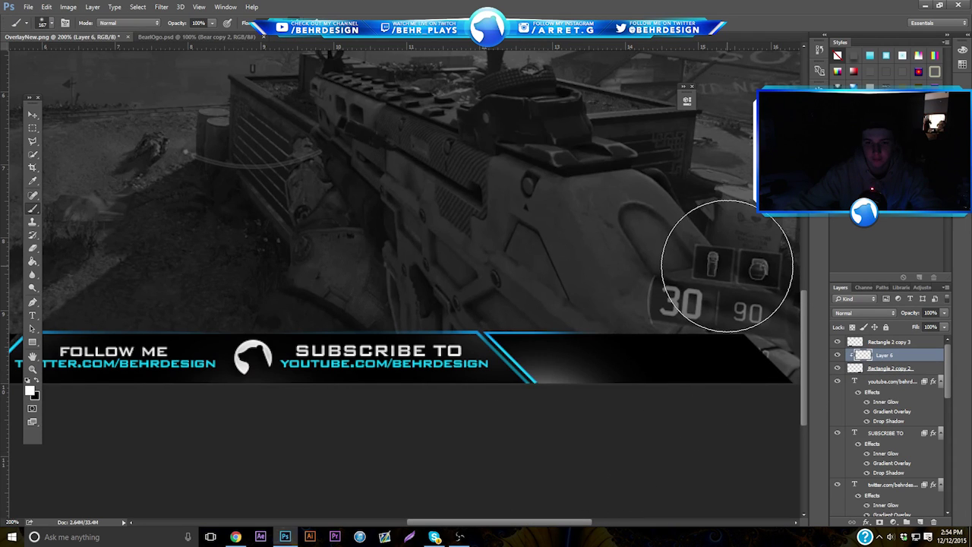
left_click(726, 266)
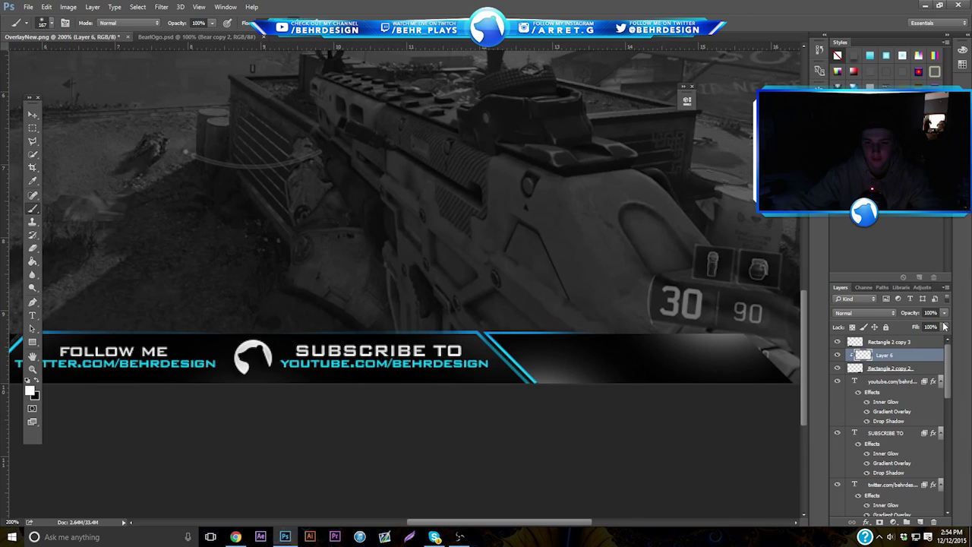
left_click(944, 313)
left_click_drag(906, 326, 901, 329)
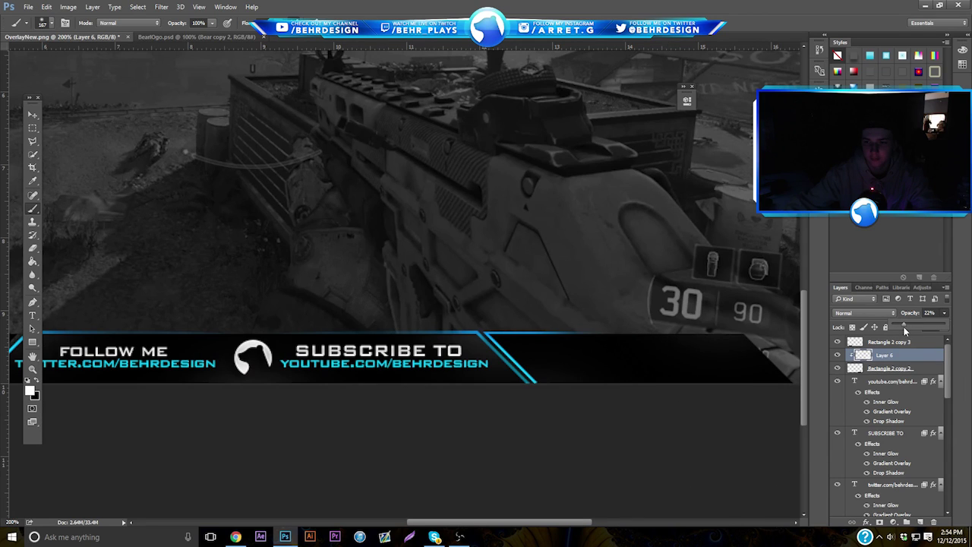
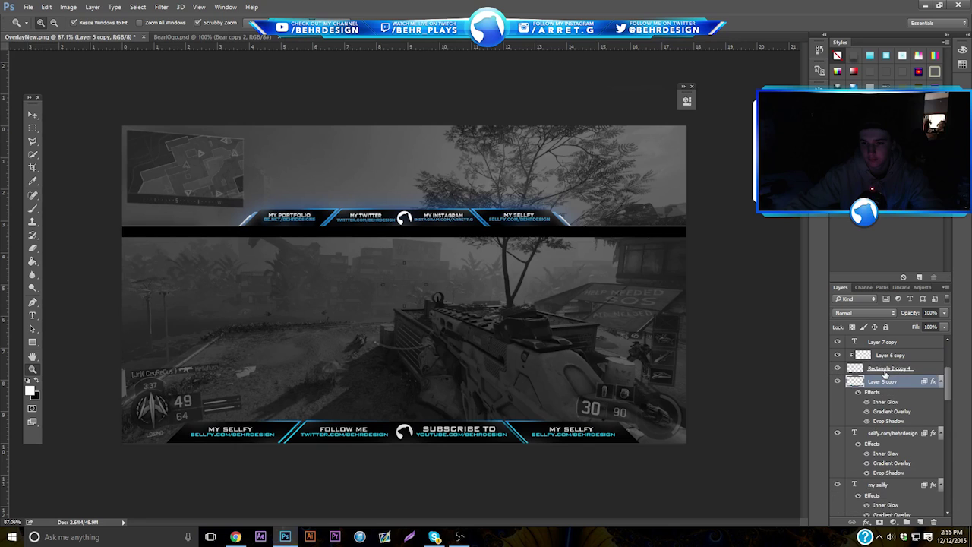
Step: Select the copied left segment's layers from Layer 5 copy up to its Sellfy address text and nudge them slightly right
scroll(873, 385, "up", 3)
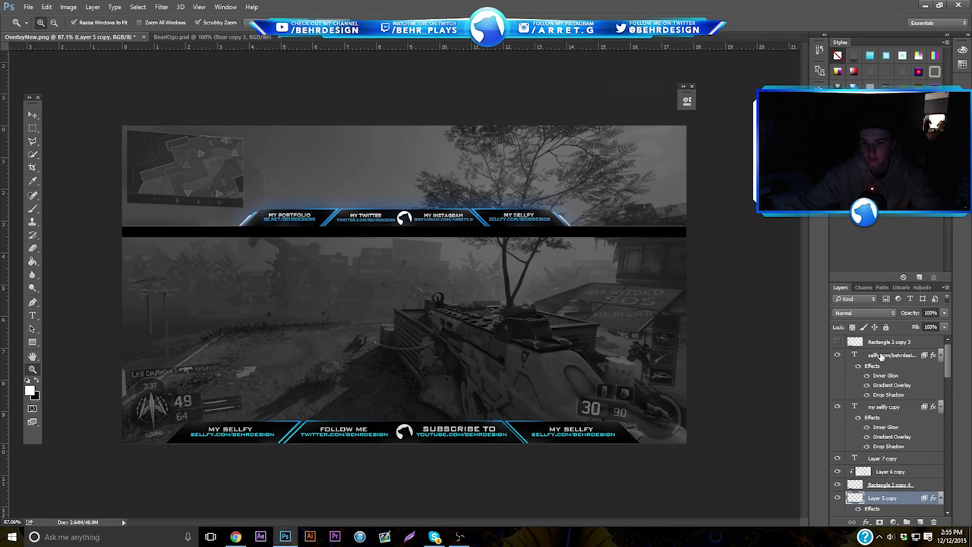
left_click(881, 355, "shift")
left_click(32, 115)
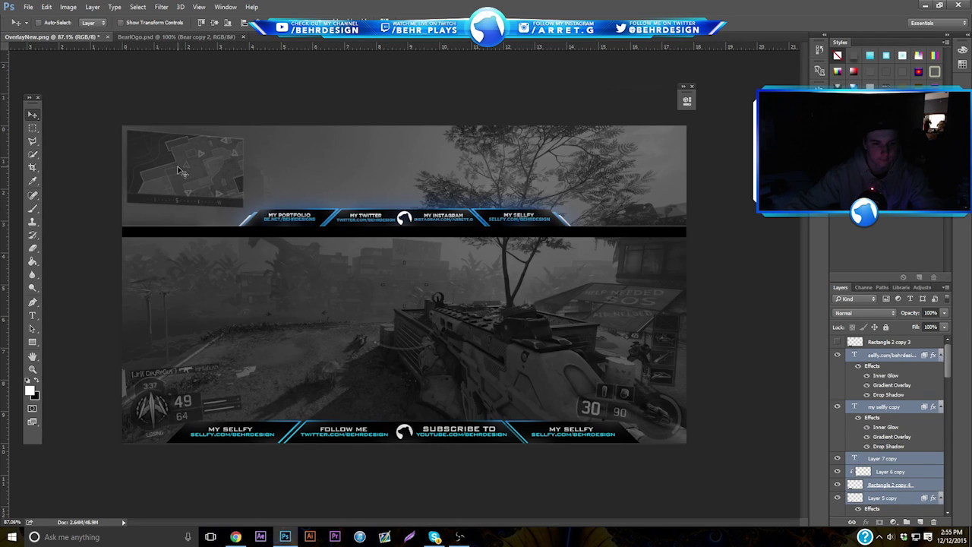
key("Right")
key("Right")
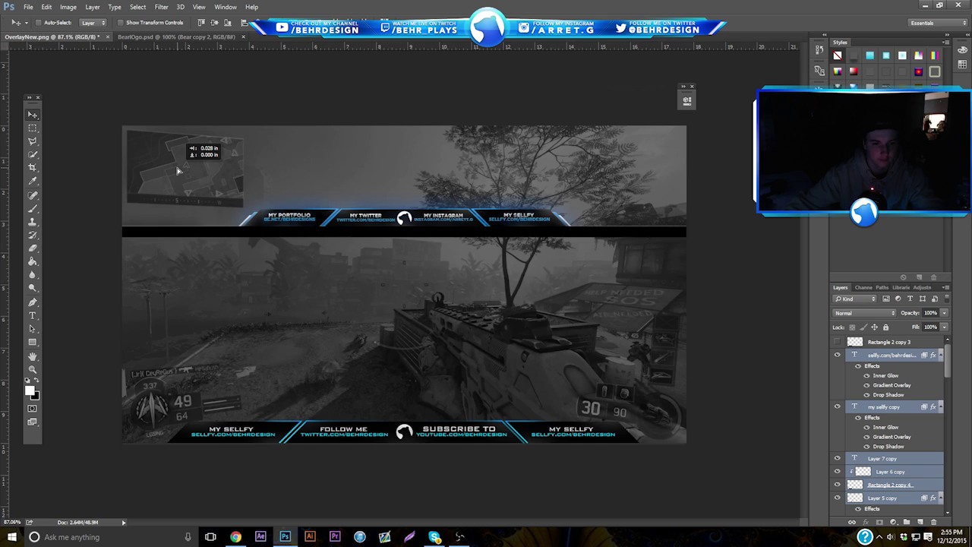
key("Right")
key("Right")
key("Right")
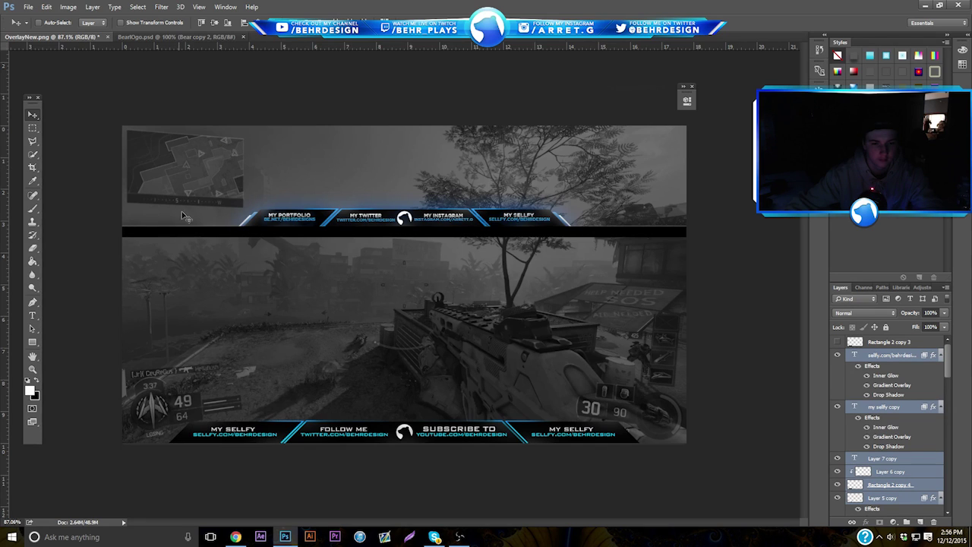
Step: Replace the "MY SELLFY" heading in the left segment with "MY PORTFOLIO"
left_click(33, 369)
left_click_drag(198, 445, 269, 434)
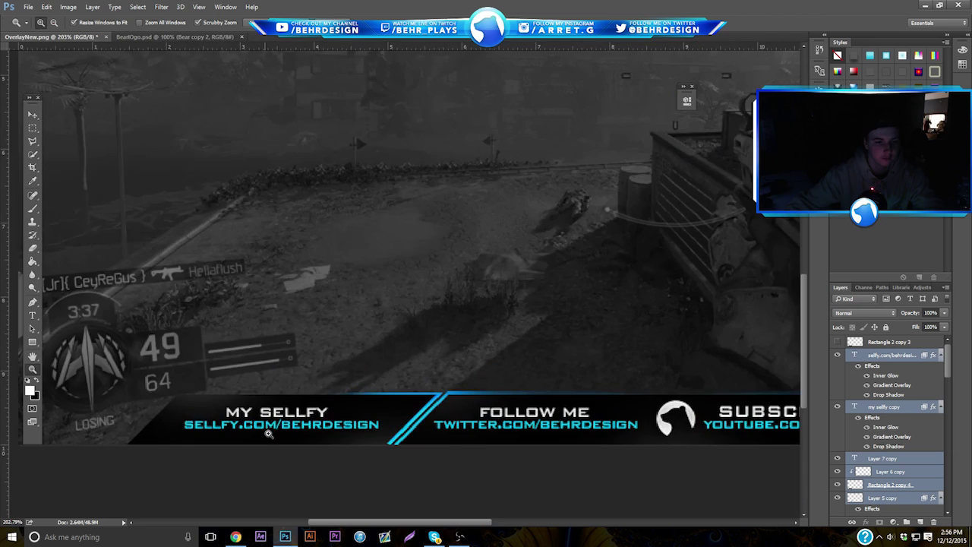
left_click_drag(346, 439, 359, 423)
left_click(32, 316)
left_click(33, 315)
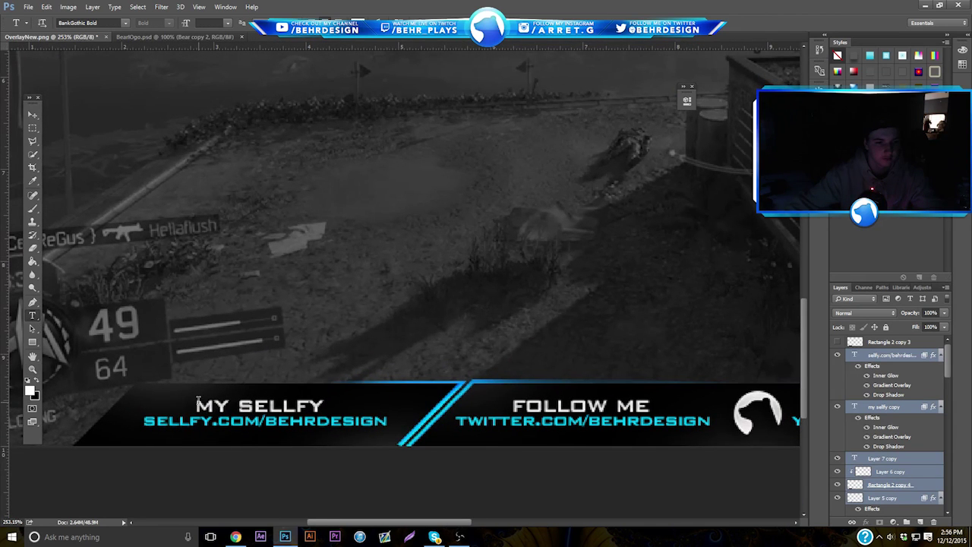
left_click_drag(196, 402, 370, 412)
type("MY PR")
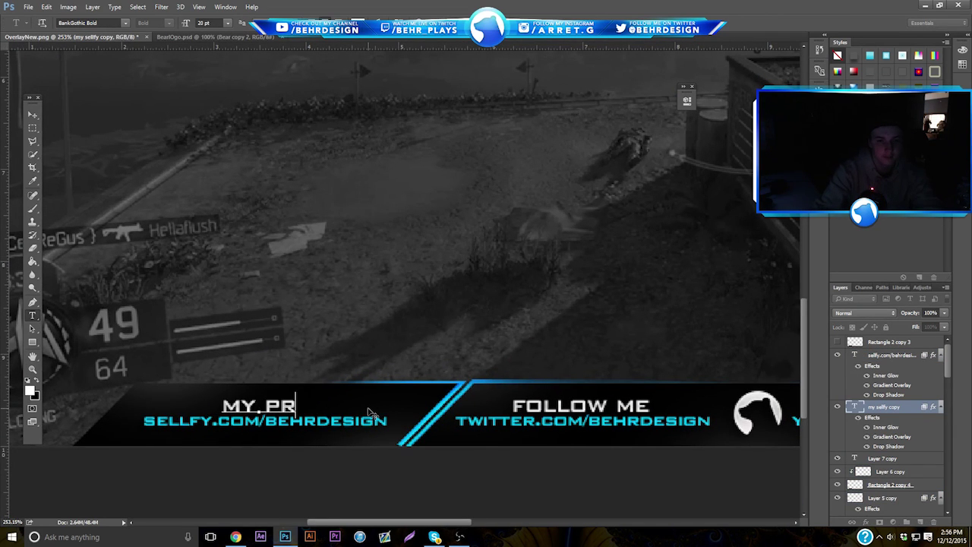
key("BackSpace")
type("ORTFOLIO")
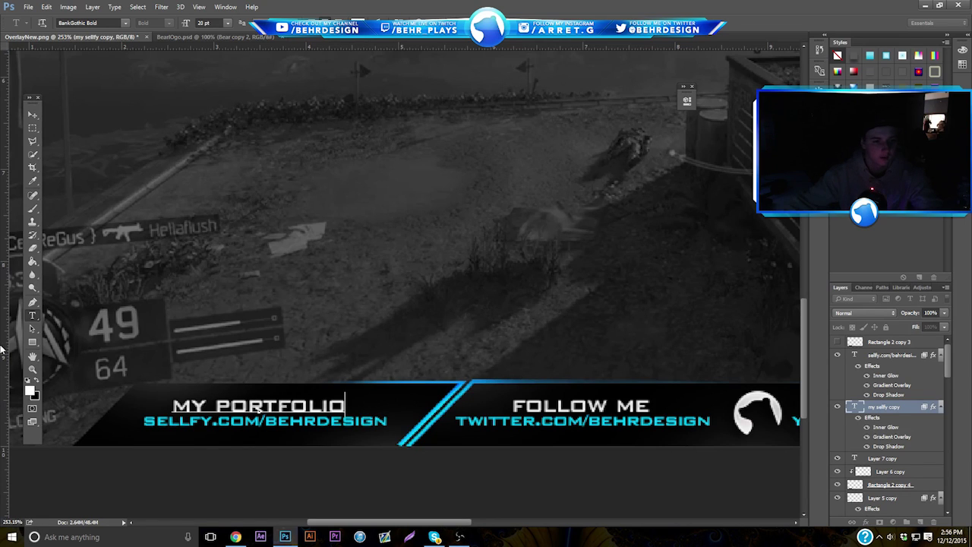
key("ctrl+Return")
Step: Replace the left segment's Sellfy address with the owner's be.net portfolio address and shift it slightly left under "MY PORTFOLIO"
left_click_drag(141, 416, 436, 441)
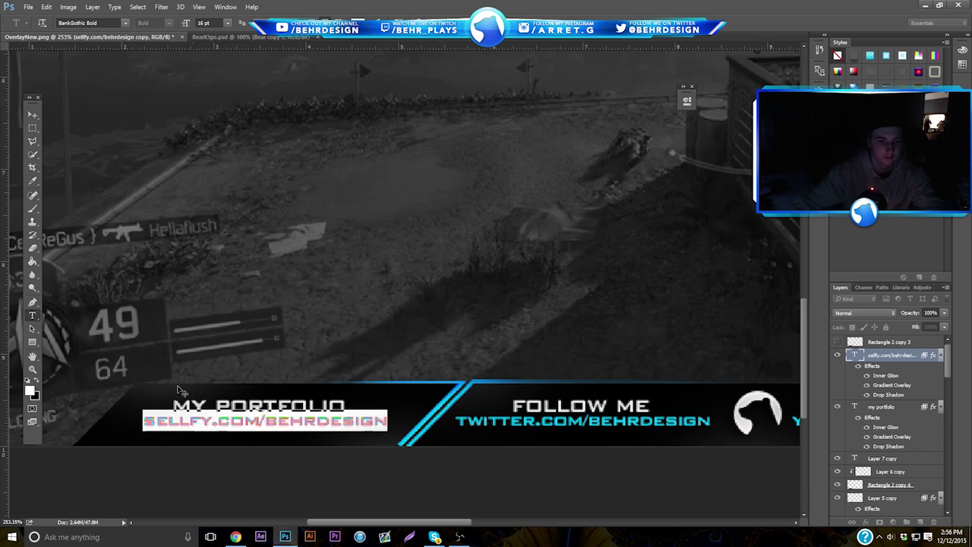
left_click(202, 420)
left_click_drag(386, 420, 4, 424)
type("be.net/")
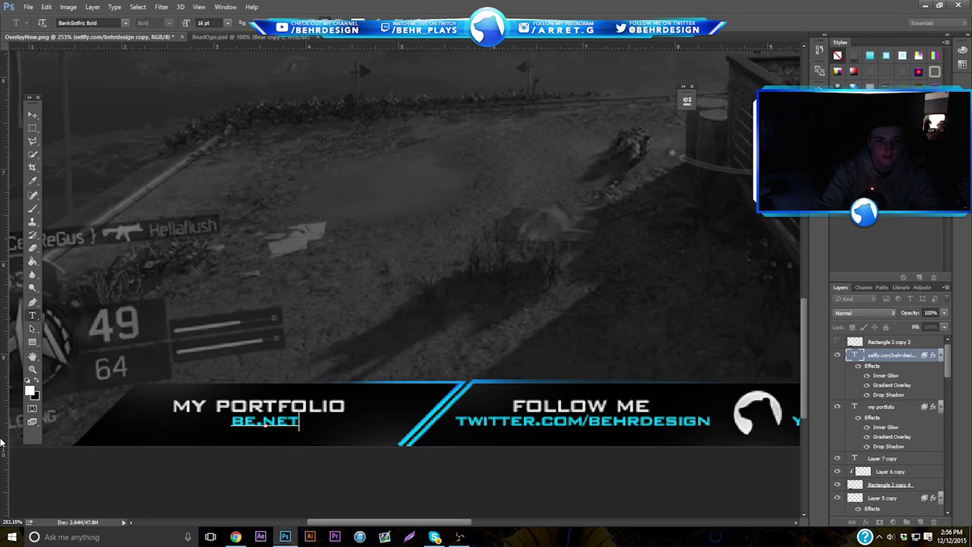
type("garr")
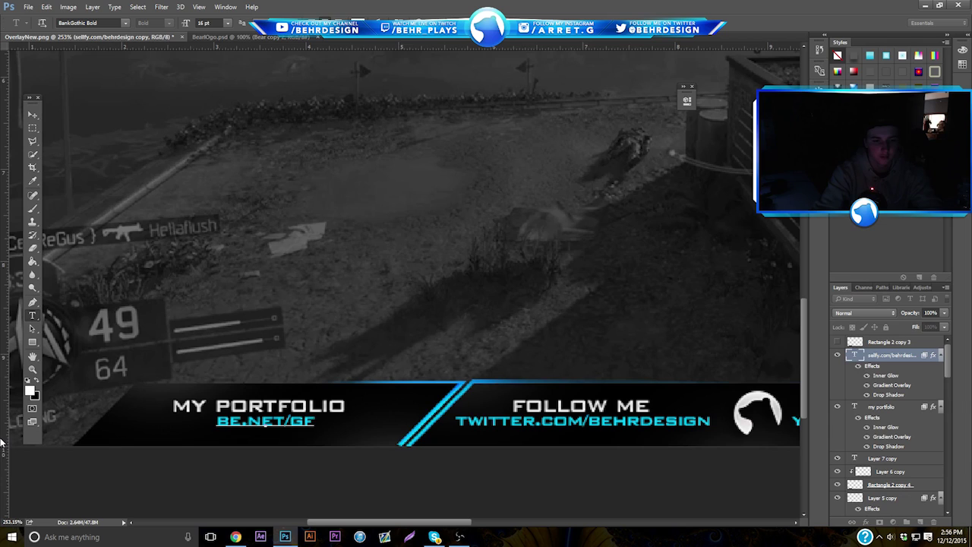
type("ettmalone")
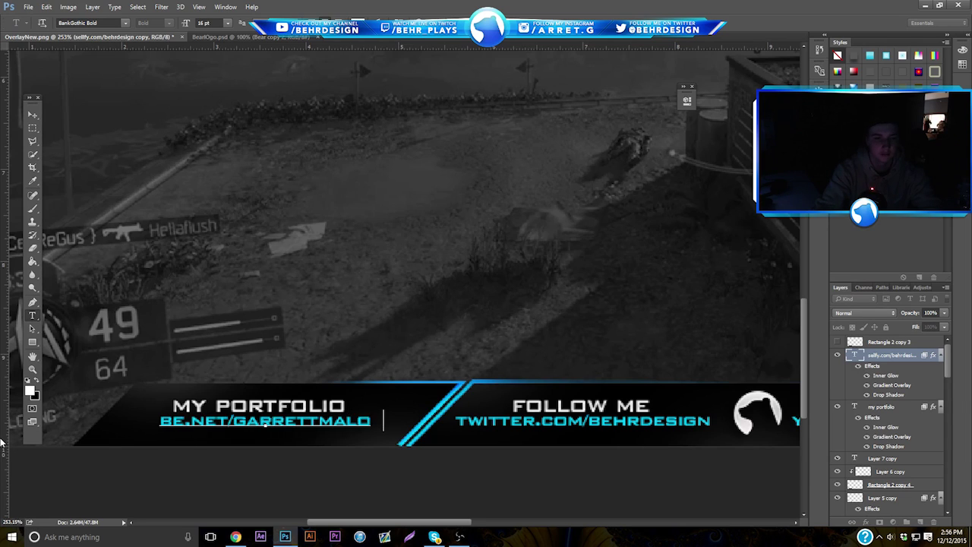
left_click(33, 115)
left_click_drag(179, 159, 173, 159)
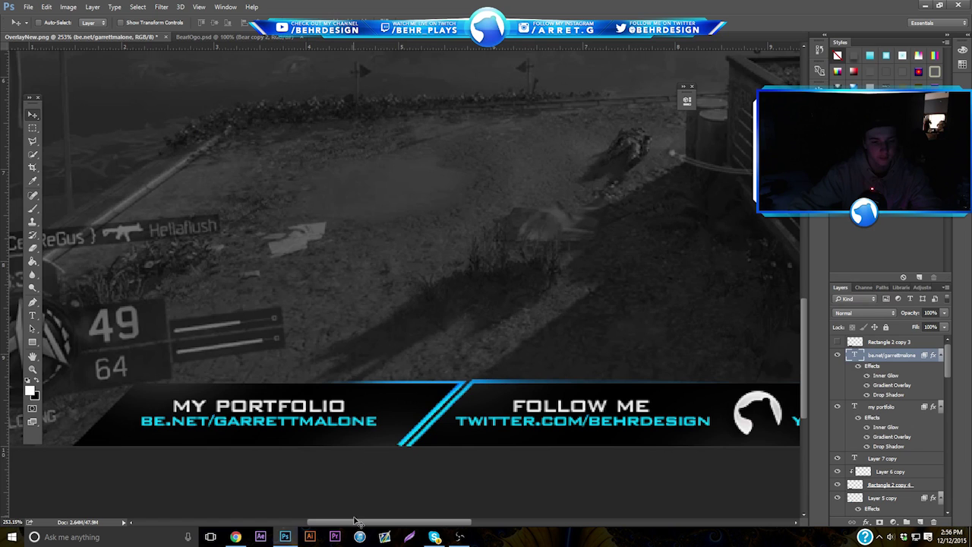
Step: Review the complete four-segment bar alongside the original overlay above it
left_click_drag(354, 521, 317, 521)
left_click(32, 369)
left_click_drag(326, 340, 384, 345)
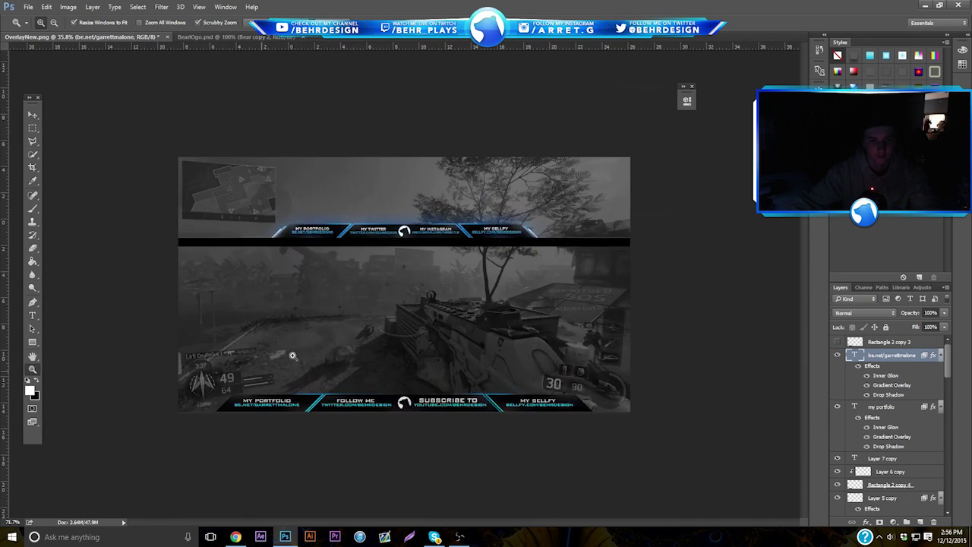
scroll(256, 372, "up", 5)
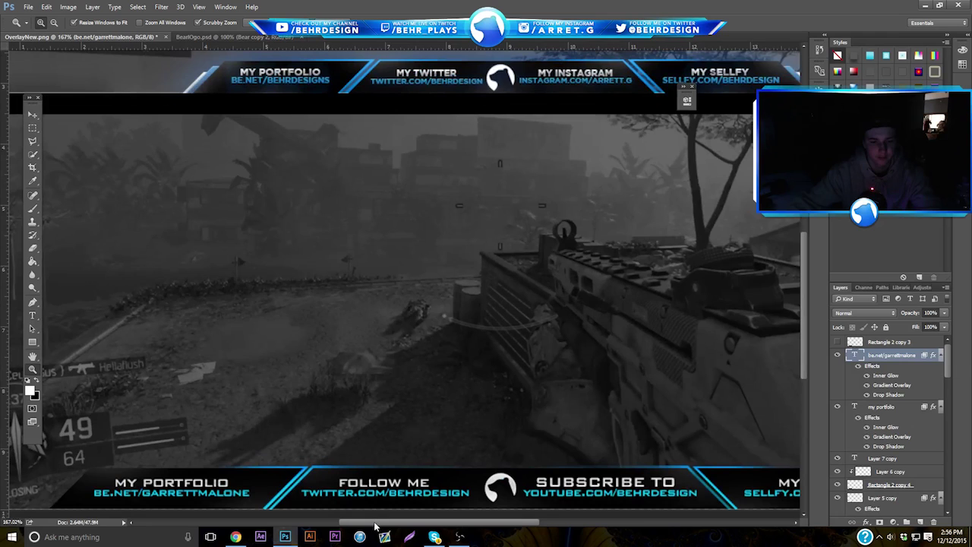
Step: Add a new empty layer between Layer 5 copy and the Sellfy address text for the bar's left end
left_click_drag(374, 522, 317, 523)
scroll(446, 412, "down", 3)
scroll(892, 485, "down", 2)
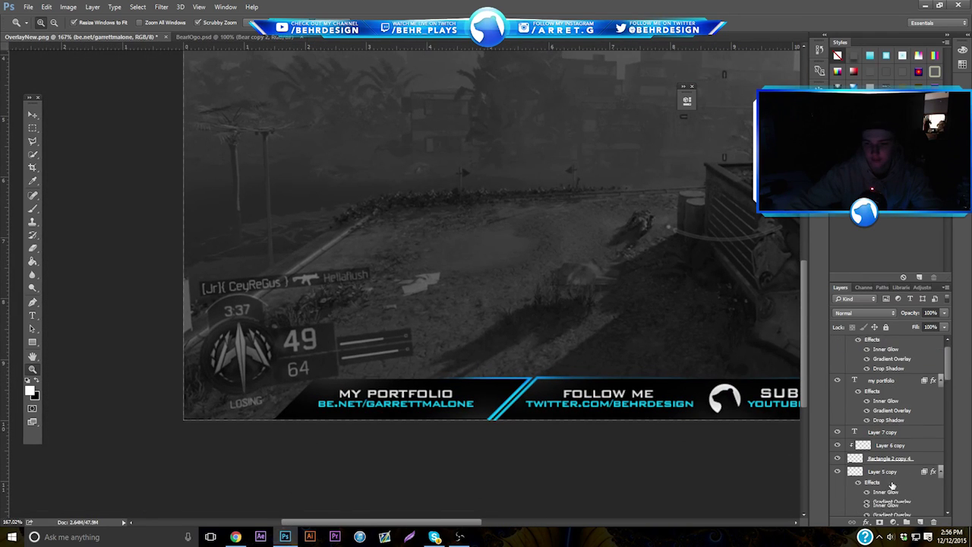
scroll(893, 485, "down", 2)
left_click(885, 502)
left_click(920, 522)
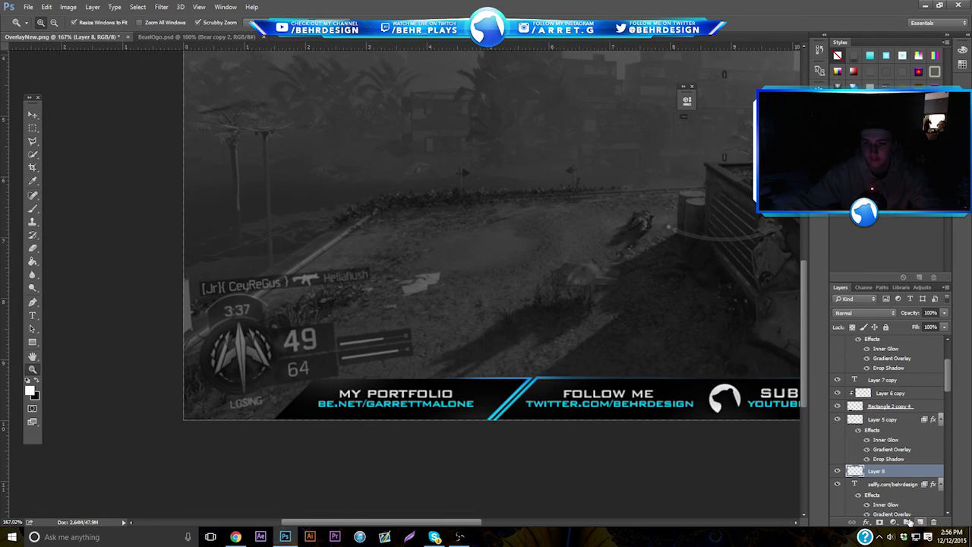
Step: Fill a slanted strip along the bar's left end on Layer 8 and apply the blue glow style to it
left_click(32, 141)
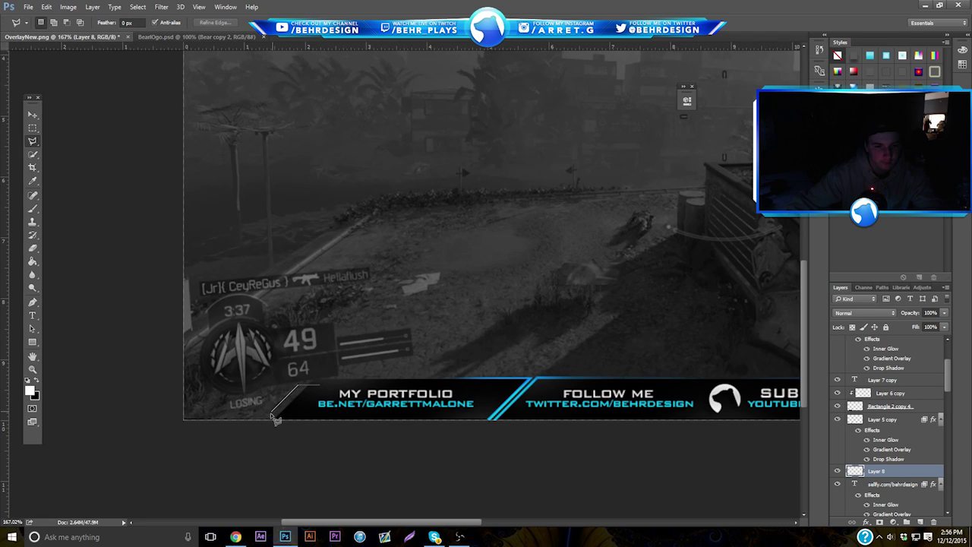
double_click(311, 411)
right_click(291, 425)
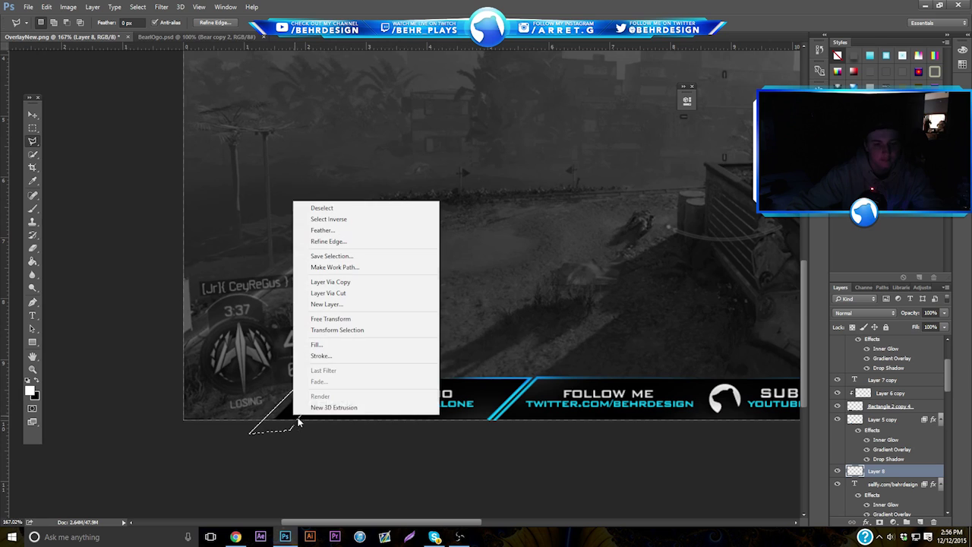
left_click(327, 348)
left_click(565, 161)
right_click(511, 185)
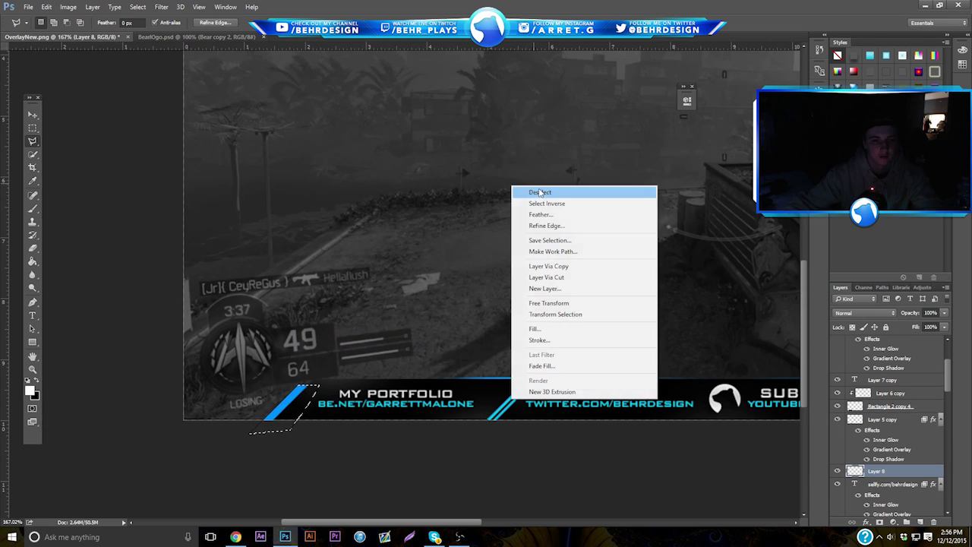
left_click(536, 192)
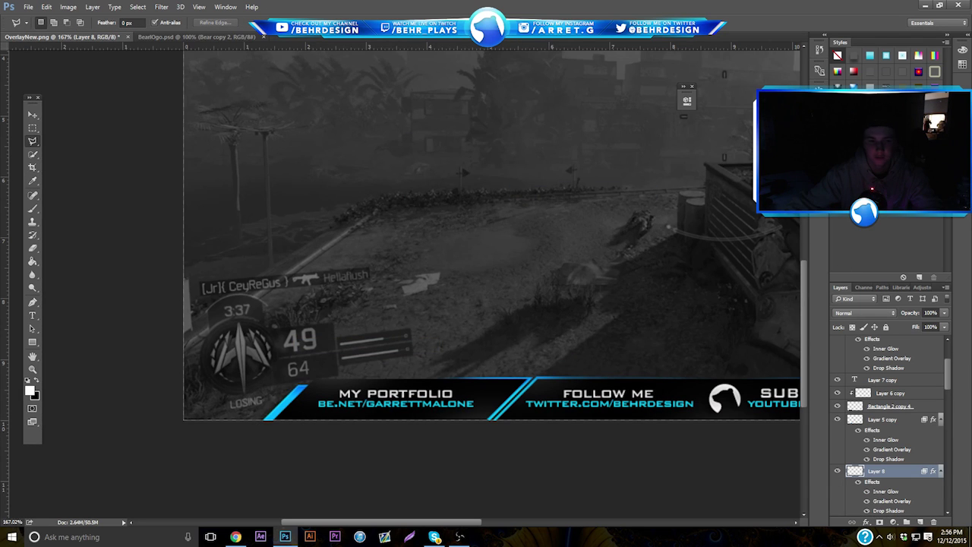
Step: Duplicate the blue end strip, style the copy white, and place it behind the original with a slight offset toward the outside
left_click(33, 114)
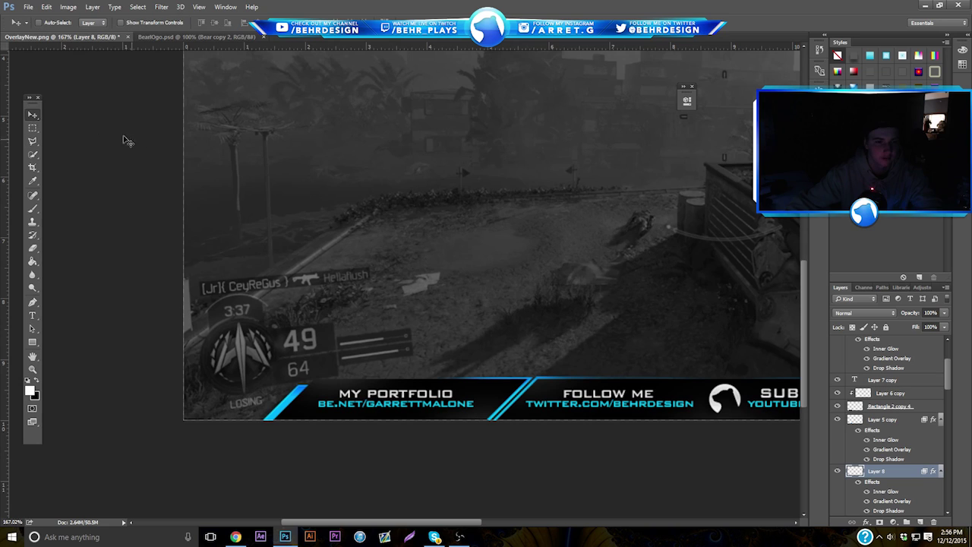
left_click_drag(191, 179, 195, 180)
key("ctrl+j")
left_click_drag(271, 249, 269, 258)
left_click(858, 481)
scroll(893, 468, "down", 2)
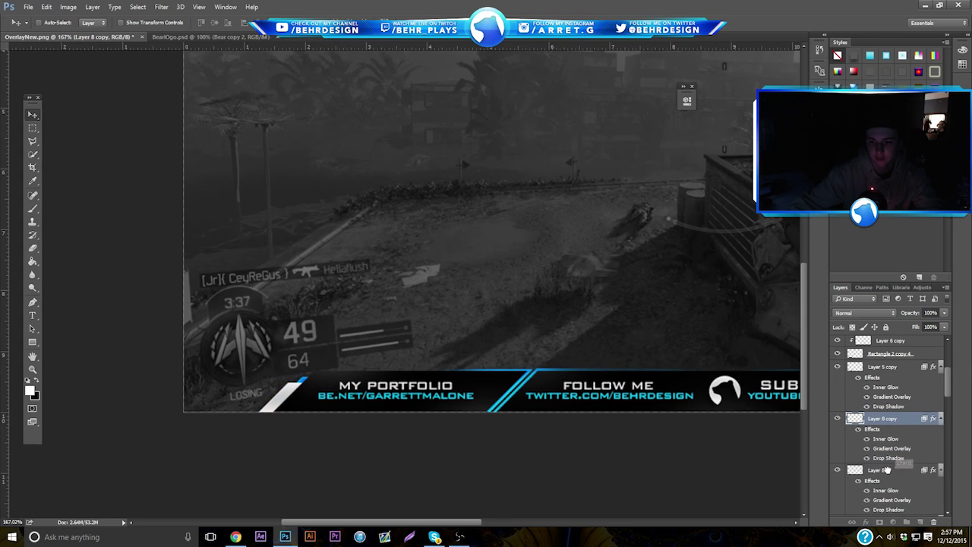
left_click_drag(895, 426, 889, 510)
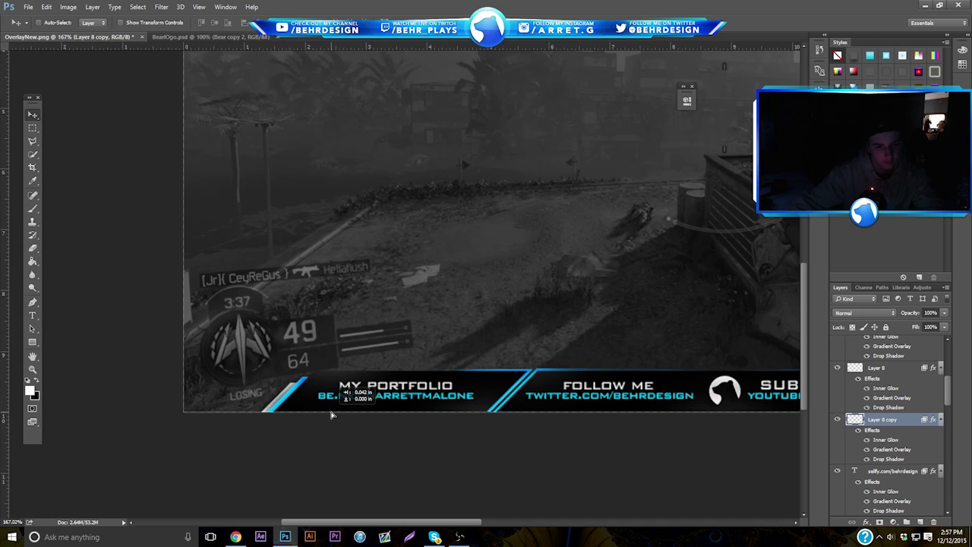
Step: Duplicate the blue and white end strip layers together and flip the copies horizontally
left_click(881, 380, "ctrl")
right_click(881, 380)
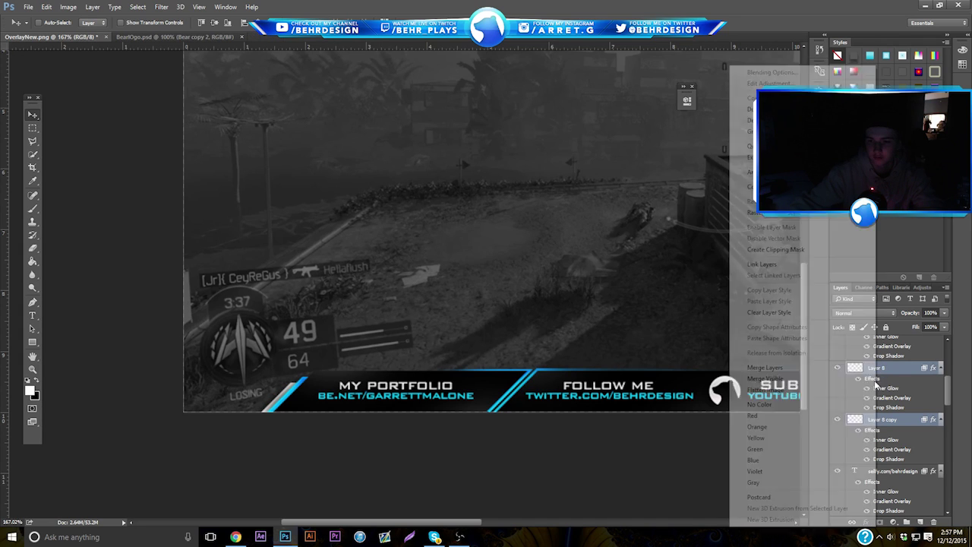
left_click(741, 100)
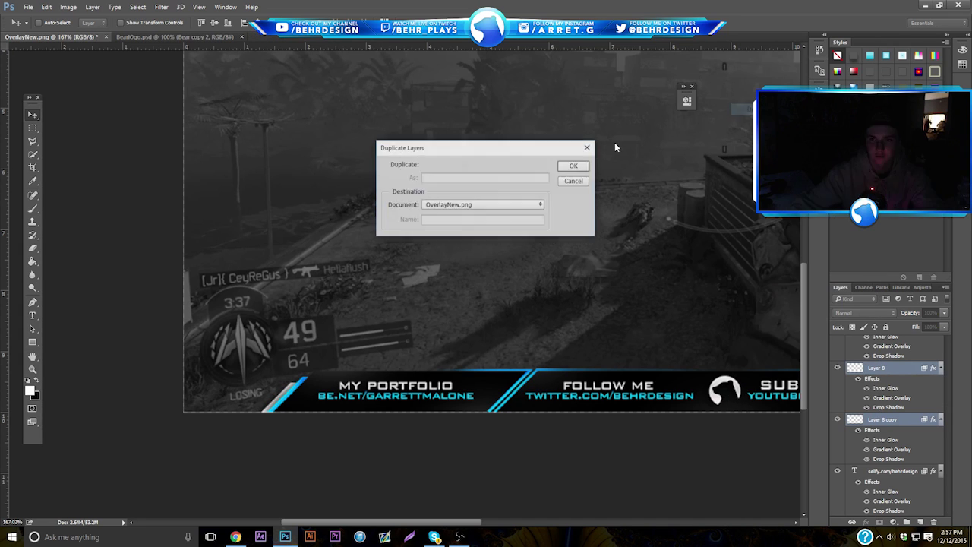
left_click(574, 166)
left_click(47, 7)
mouse_move(92, 215)
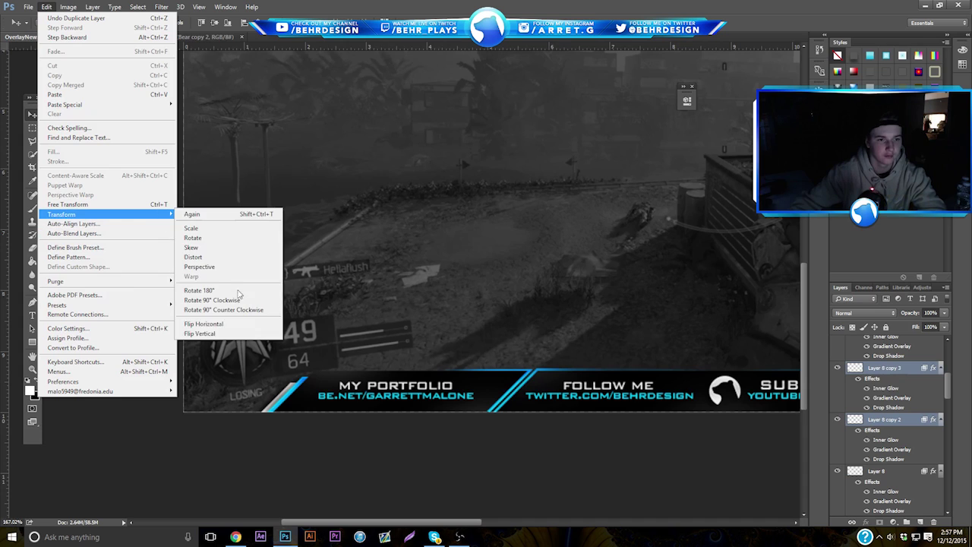
left_click(228, 335)
Step: Align the flipped strips with the bar's right end beside MY SELLFY and stack their layers just above Rectangle 1, behind the panel
scroll(537, 505, "right", 10)
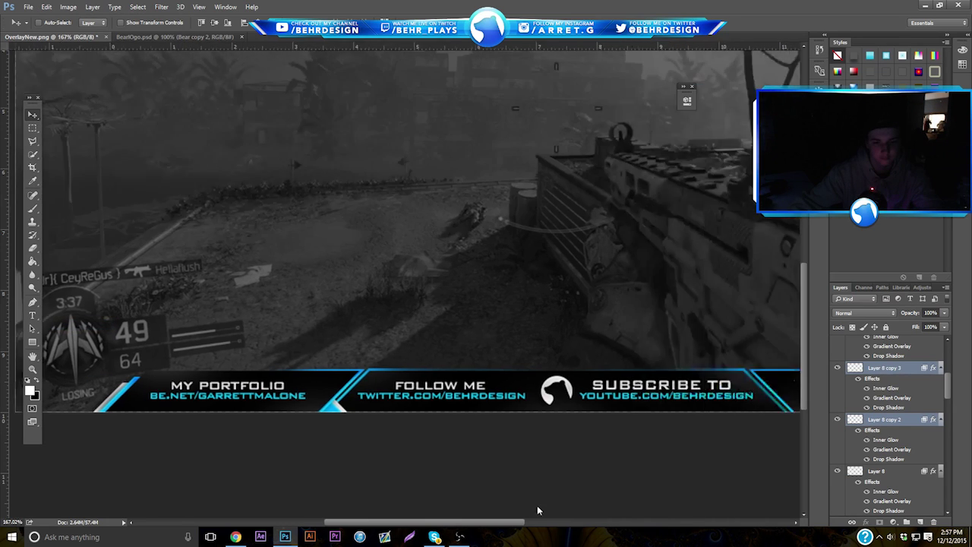
left_click_drag(319, 411, 425, 403)
left_click_drag(334, 388, 532, 384)
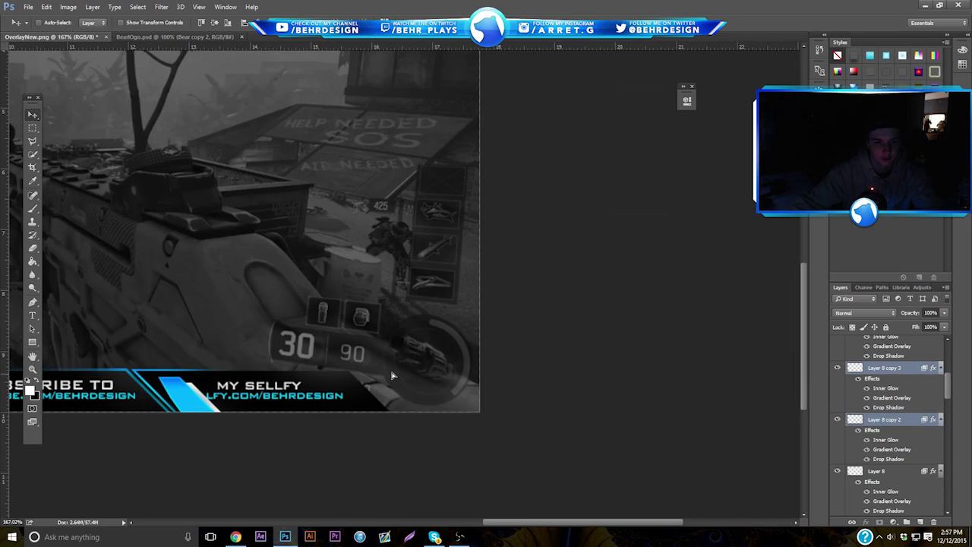
left_click_drag(281, 353, 460, 346)
scroll(885, 386, "up", 10)
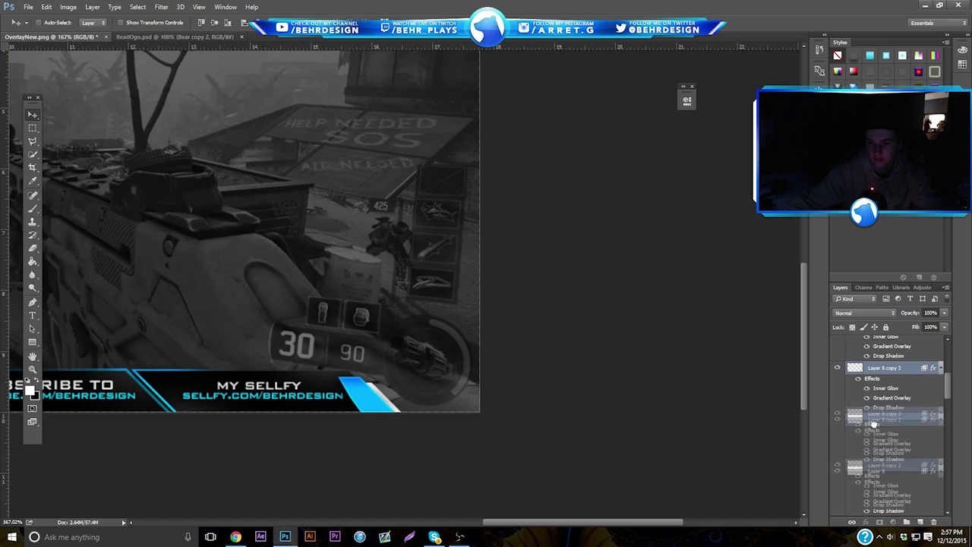
left_click_drag(855, 544, 866, 461)
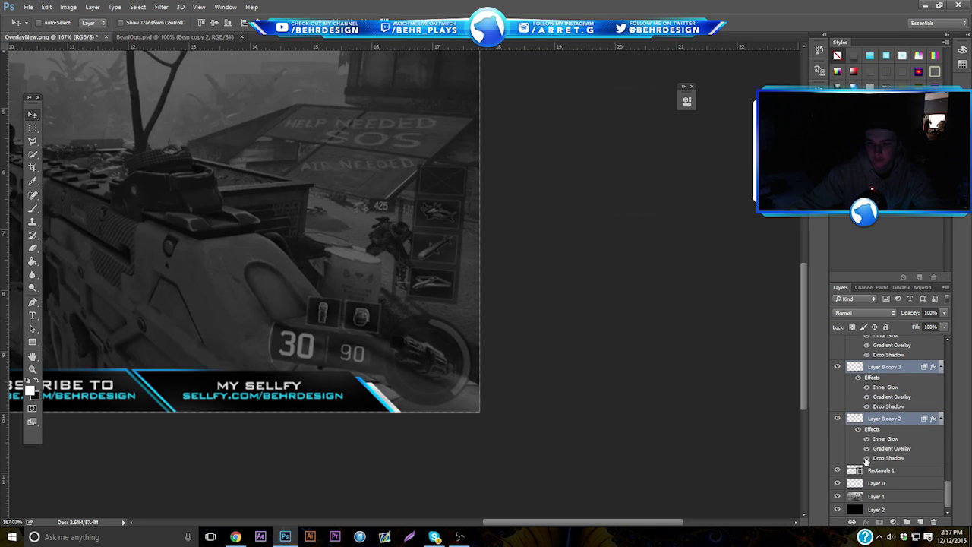
Step: Hide Rectangle 1, Layer 0, Layer 1 and Layer 2 so the overlay bar sits on transparency
left_click(32, 369)
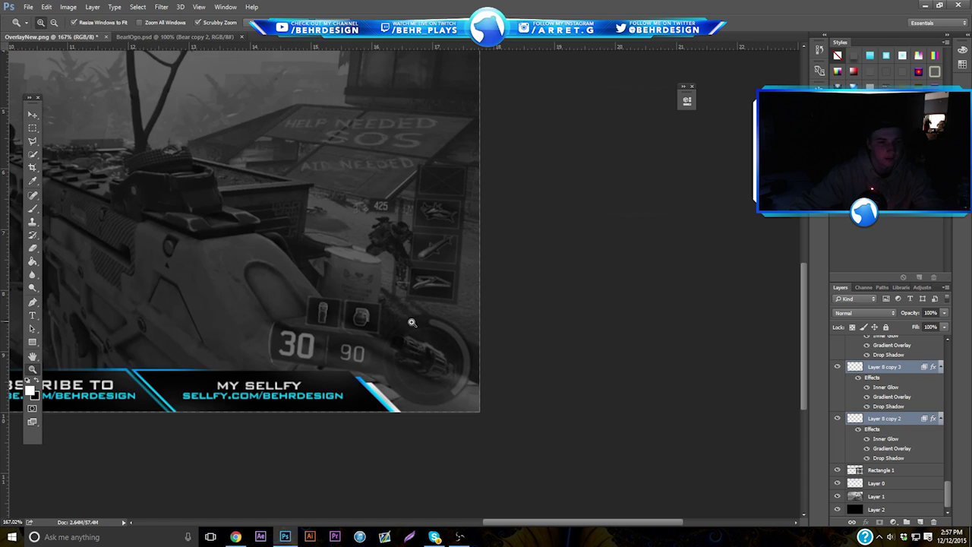
left_click_drag(412, 323, 402, 385)
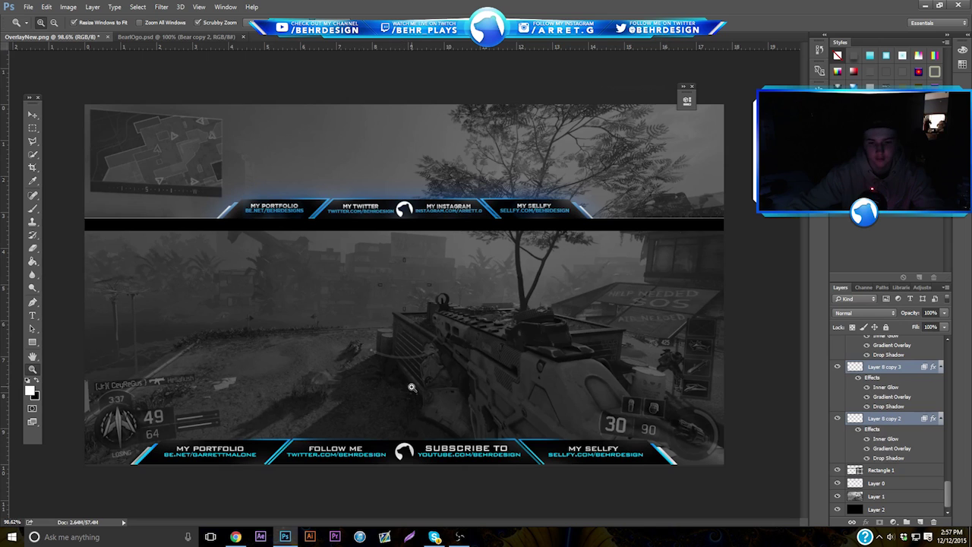
left_click_drag(836, 471, 836, 510)
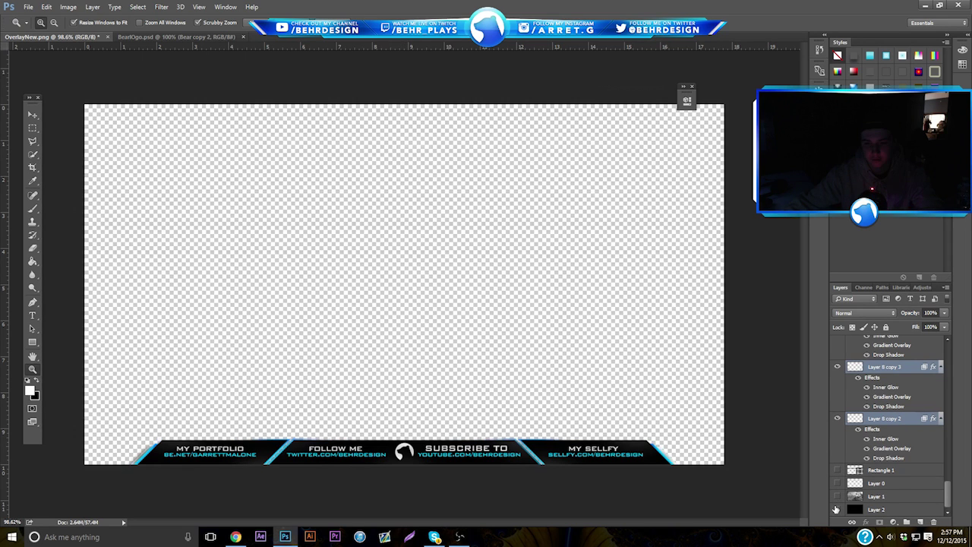
Step: Save the transparent overlay as the PNG file OverlayNew on the Desktop
left_click(29, 7)
left_click(45, 118)
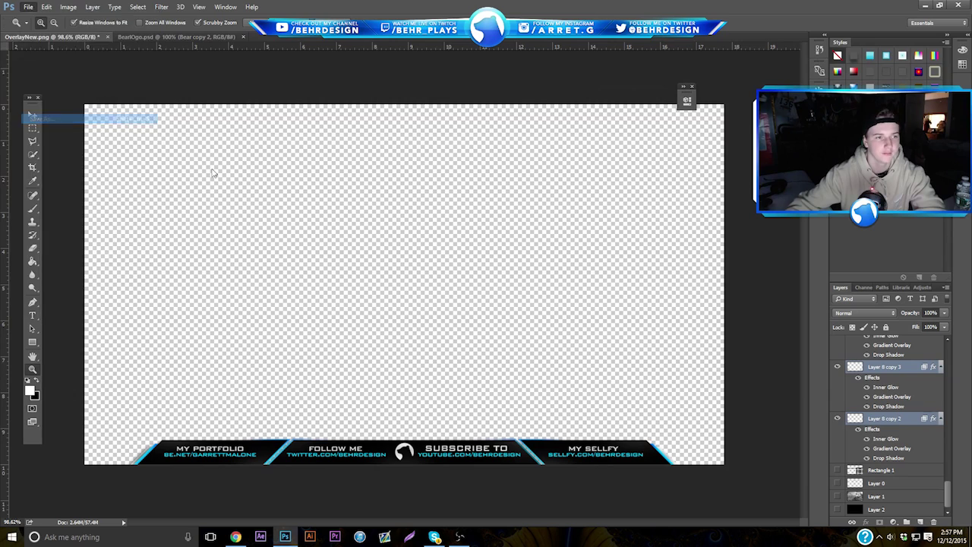
left_click(287, 233)
left_click(190, 376)
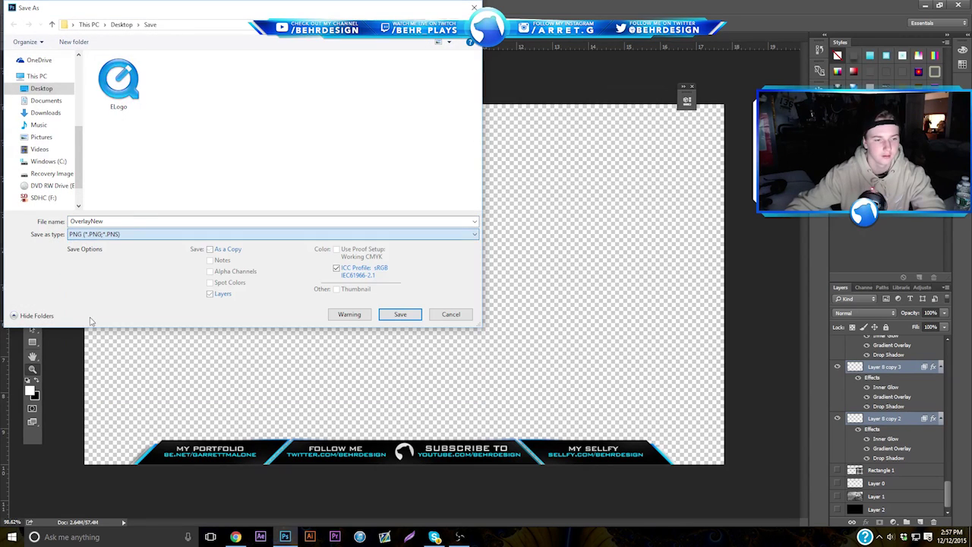
left_click(41, 88)
left_click(400, 313)
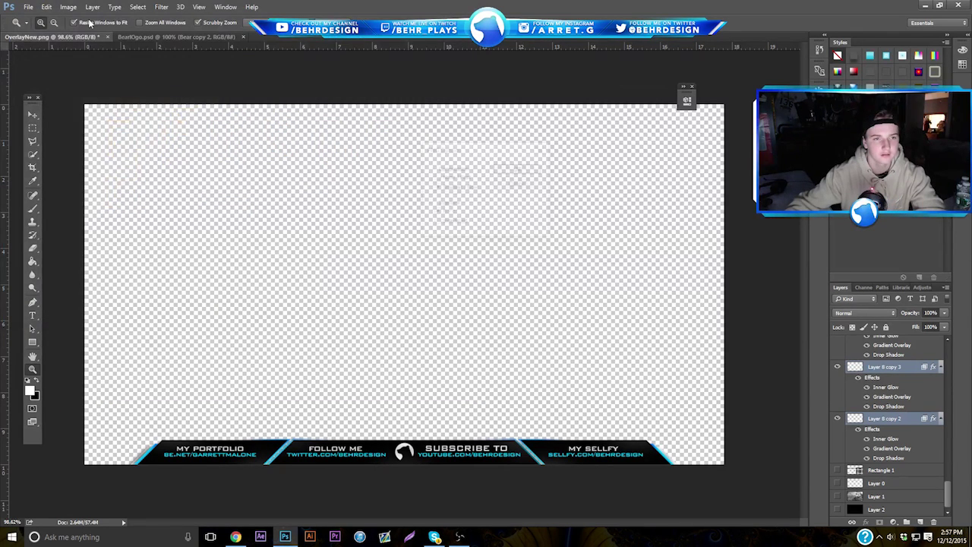
left_click(507, 167)
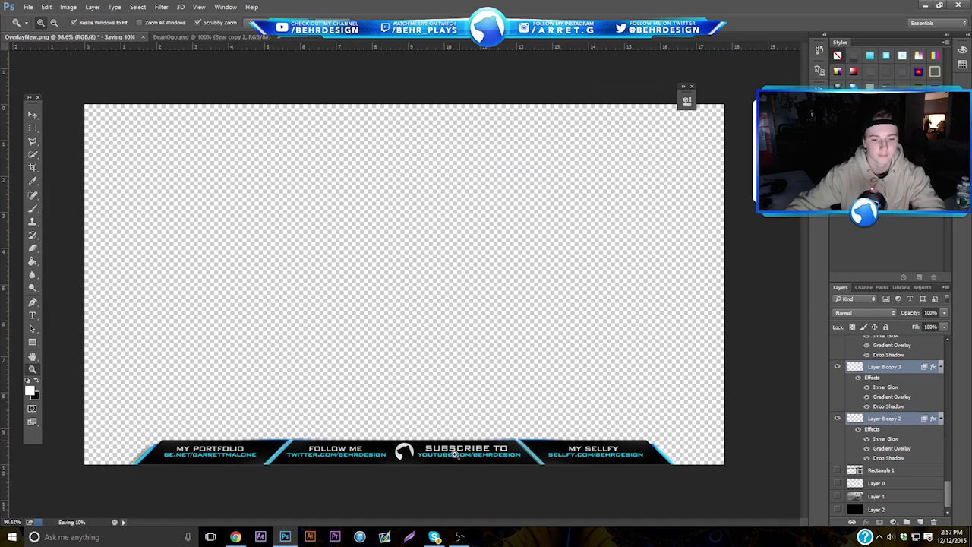
left_click(460, 537)
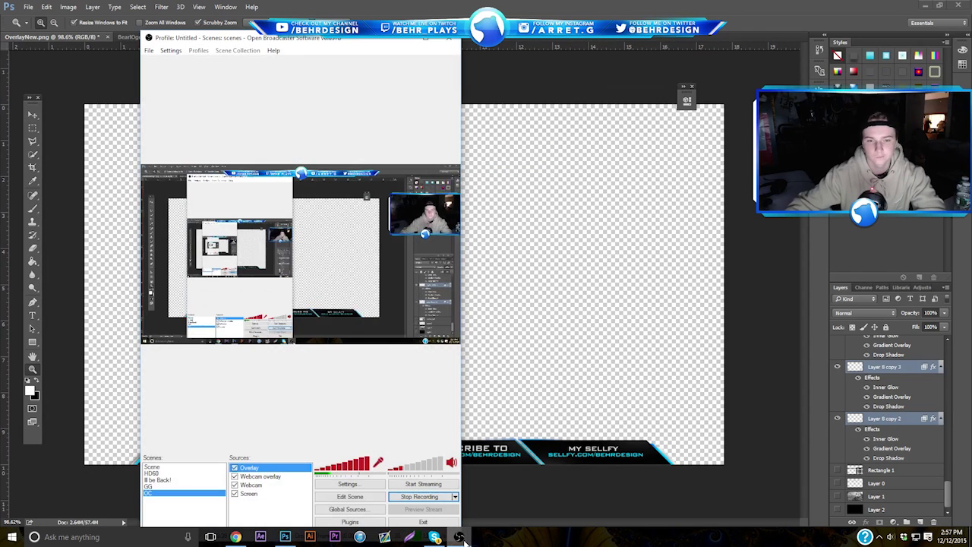
left_click(460, 537)
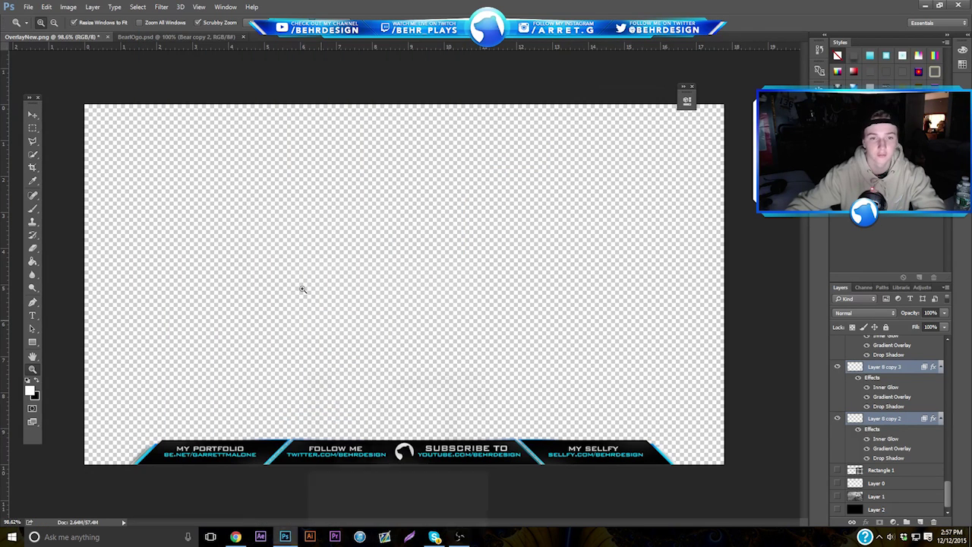
Step: Open the saved OverlayNew.png from the Desktop as a flattened document
left_click(28, 7)
left_click(36, 30)
type("OverlayNew.png")
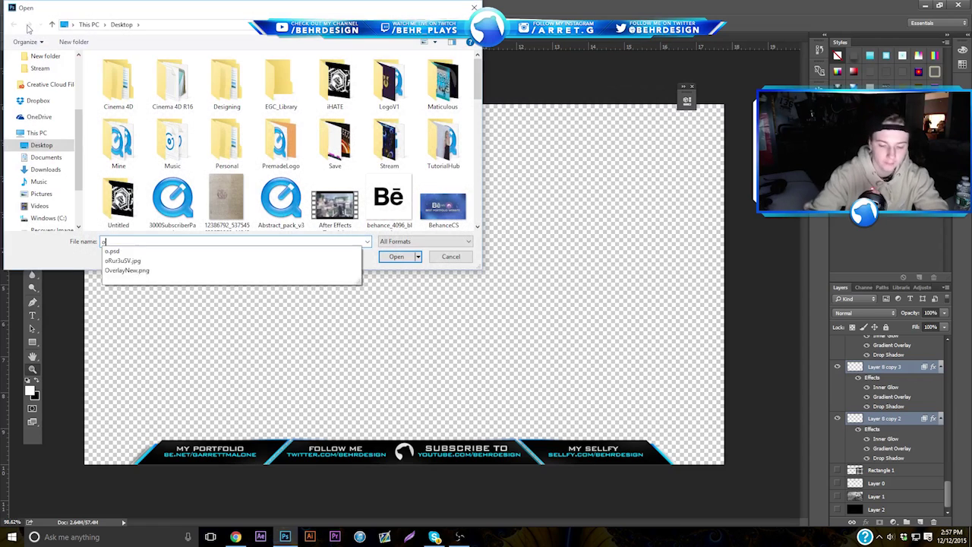
key("Return")
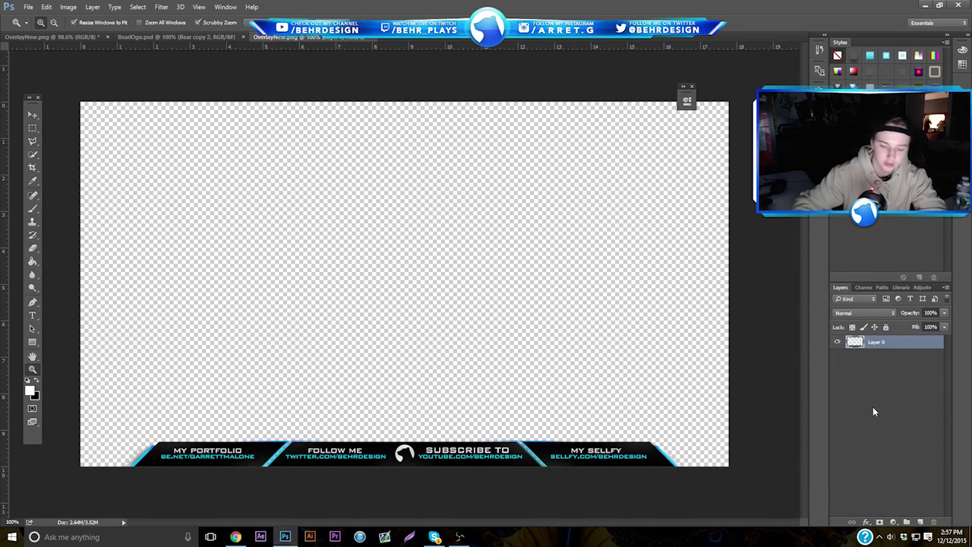
Step: Duplicate the flattened overlay layer, hide the original, and scale the copy down, centred along the canvas's bottom edge
key("ctrl+j")
left_click(837, 354)
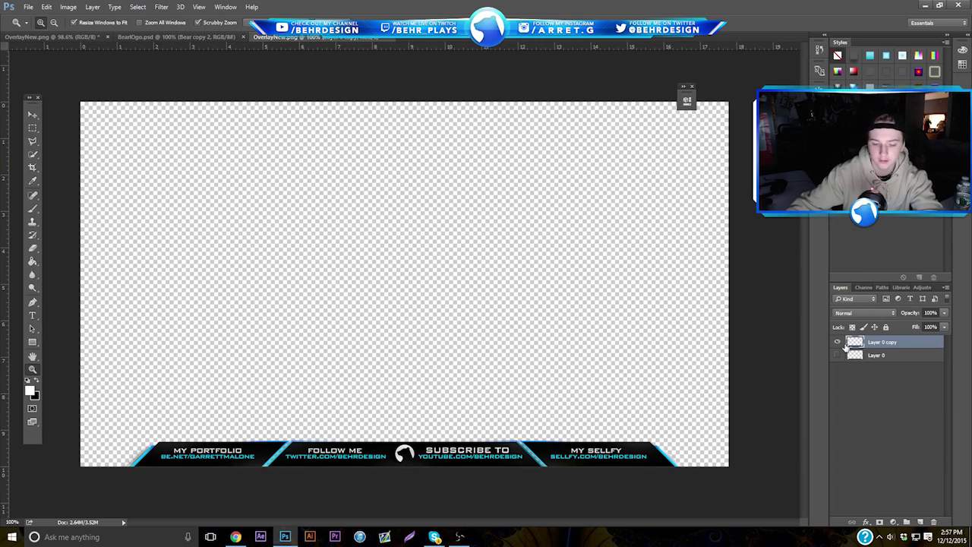
key("ctrl+t")
left_click_drag(680, 432, 555, 458)
left_click_drag(631, 444, 620, 445)
key("Return")
key("z")
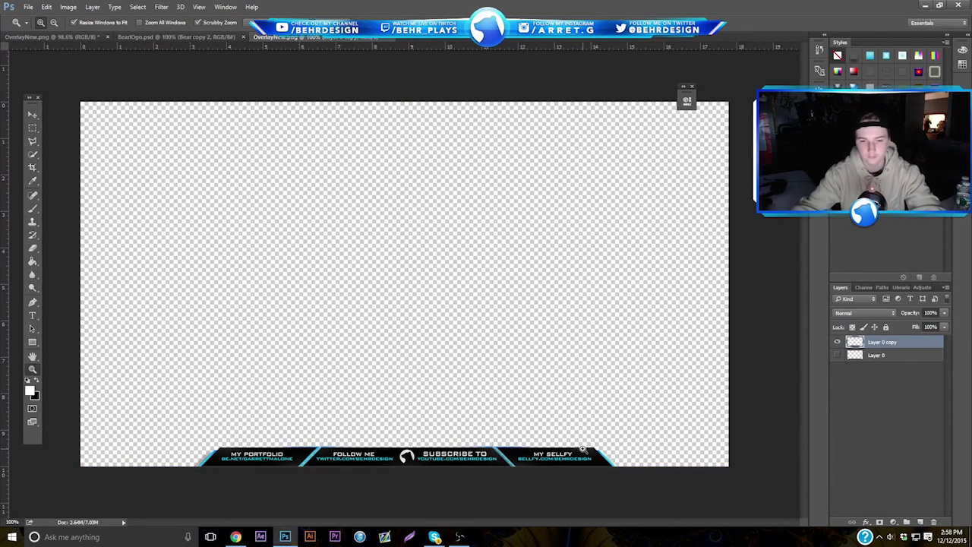
Step: Show the game screenshot Layer 1 in the layered overlay document and copy it into the flattened one beneath Layer 0 copy
left_click(855, 355)
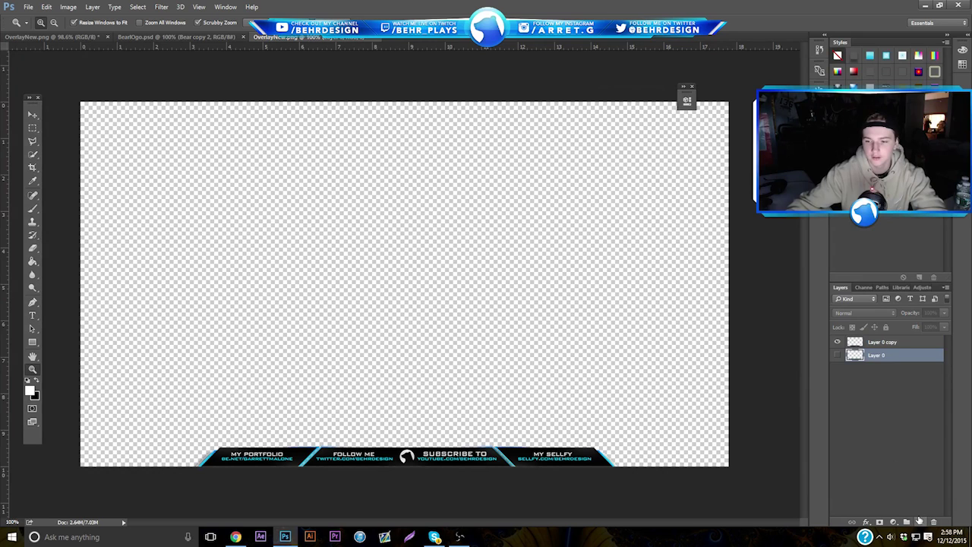
left_click(55, 38)
left_click(32, 114)
scroll(873, 456, "down", 4)
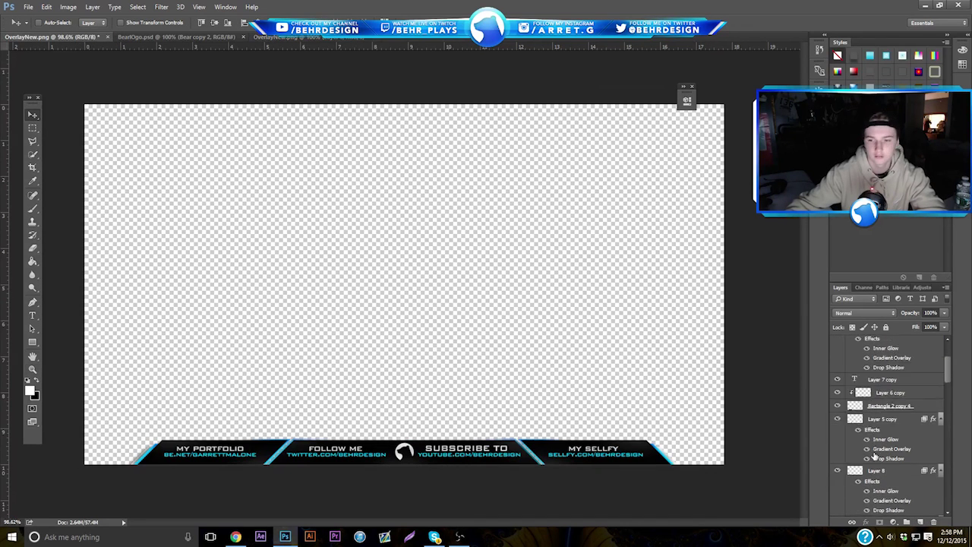
scroll(839, 494, "down", 5)
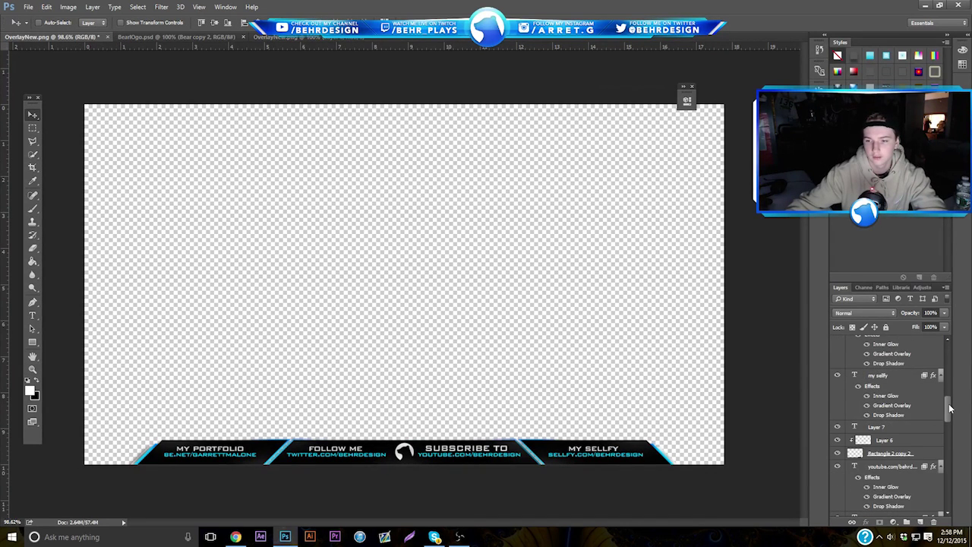
scroll(950, 408, "down", 5)
left_click(838, 496)
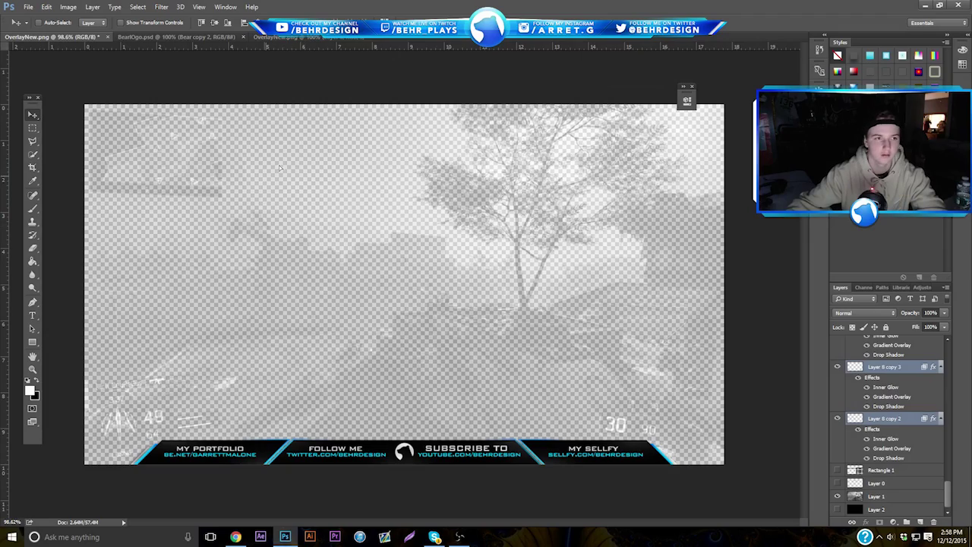
left_click(876, 497)
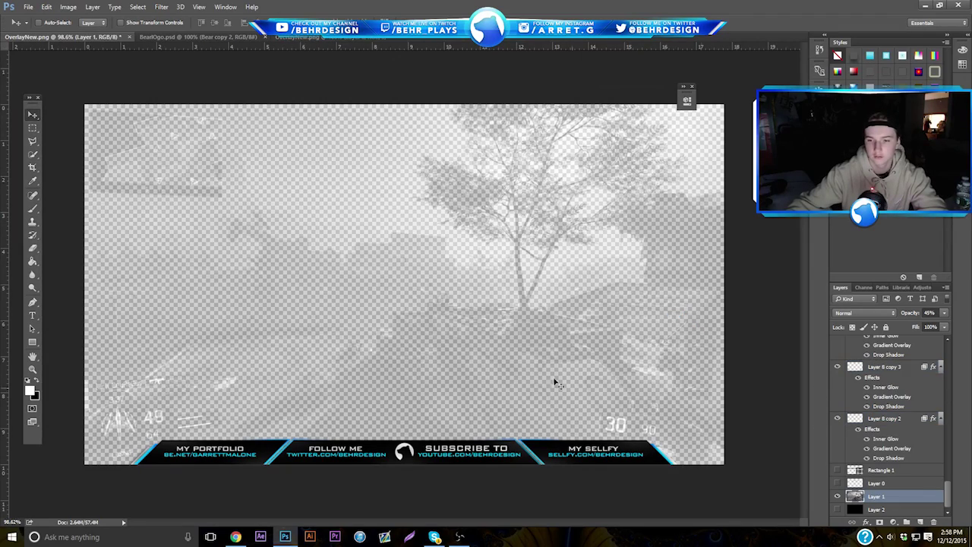
mouse_move(477, 307)
left_mouse_down()
mouse_move(382, 96)
mouse_move(372, 38)
mouse_move(480, 207)
mouse_move(485, 276)
mouse_move(457, 295)
mouse_move(467, 299)
left_mouse_up()
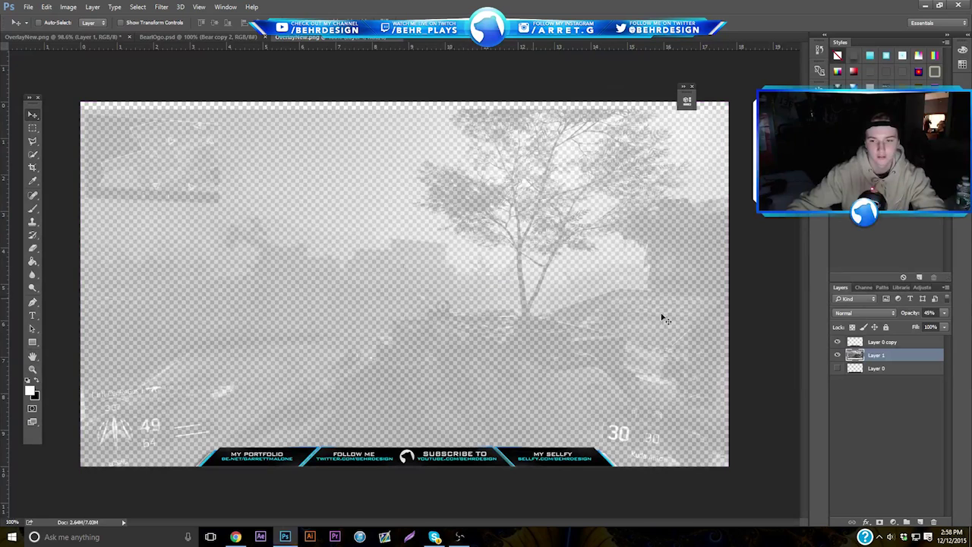
Step: Reorder the game screenshot beneath Layer 0, add a new layer under it and fill that layer with black
left_click_drag(874, 356, 881, 394)
left_click(919, 522)
left_click(32, 262)
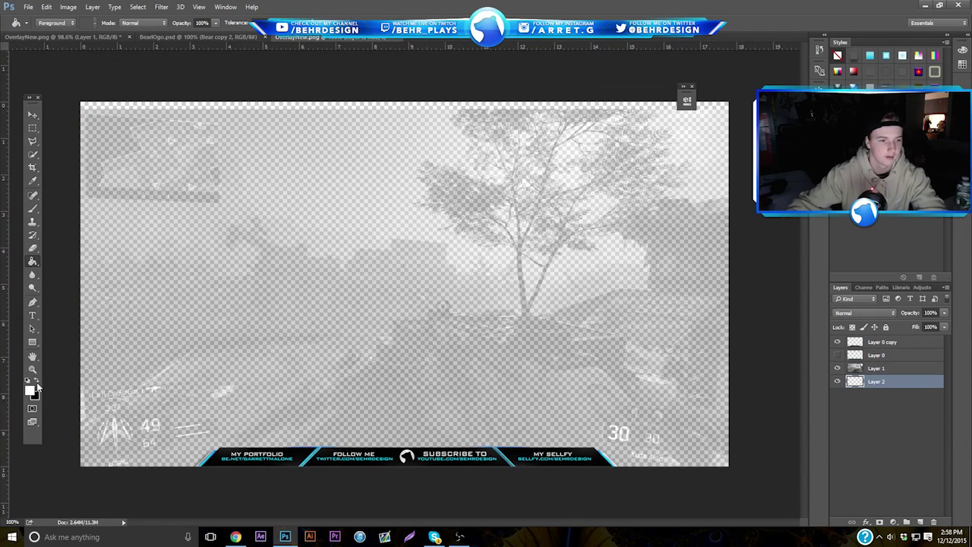
left_click(191, 358)
Step: Add an Outer Glow to Layer 0 copy in blue #00A8FF with the Normal blend mode
right_click(893, 343)
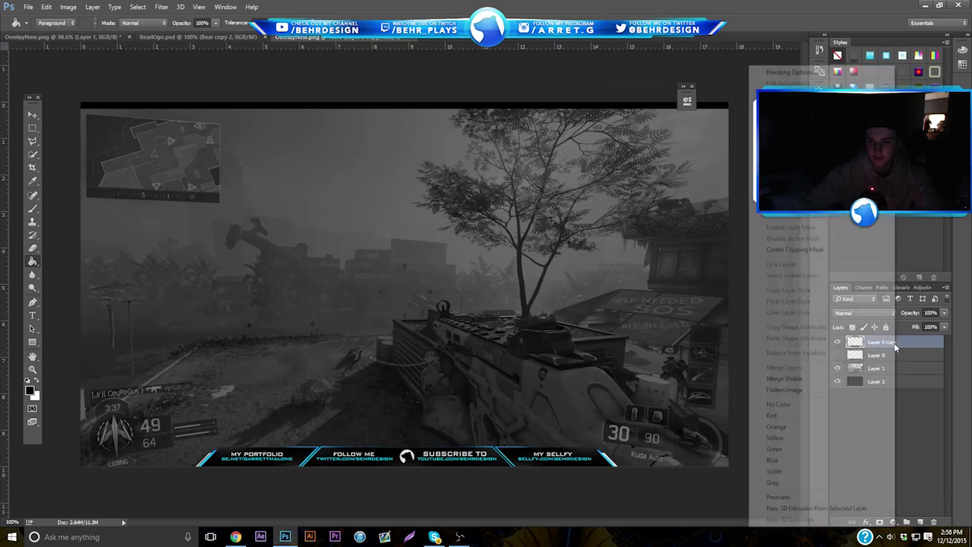
left_click(735, 92)
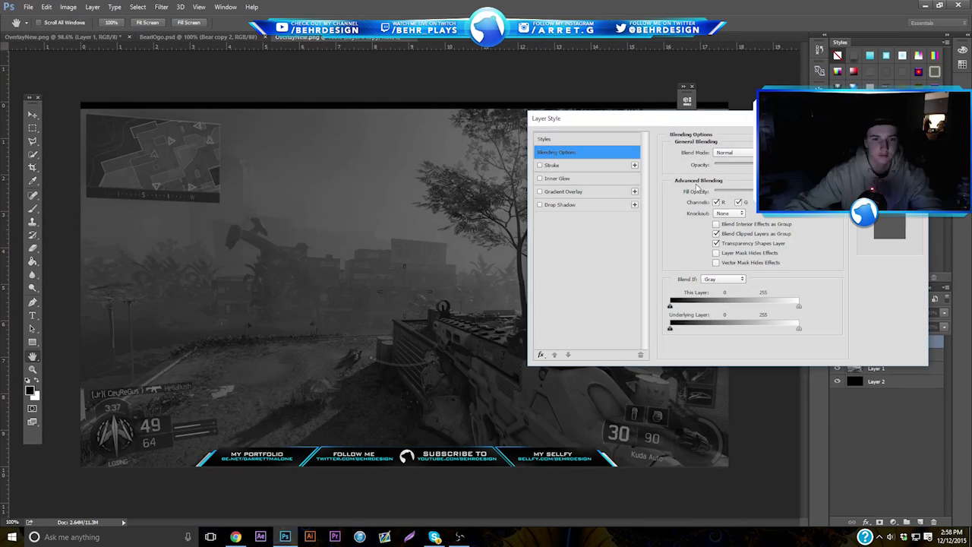
left_click(540, 355)
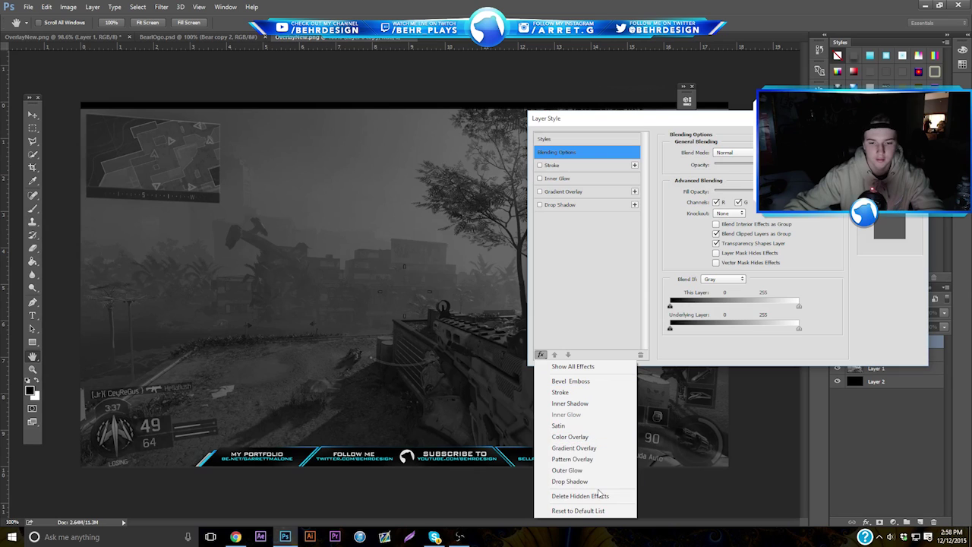
left_click(568, 470)
left_click(690, 190)
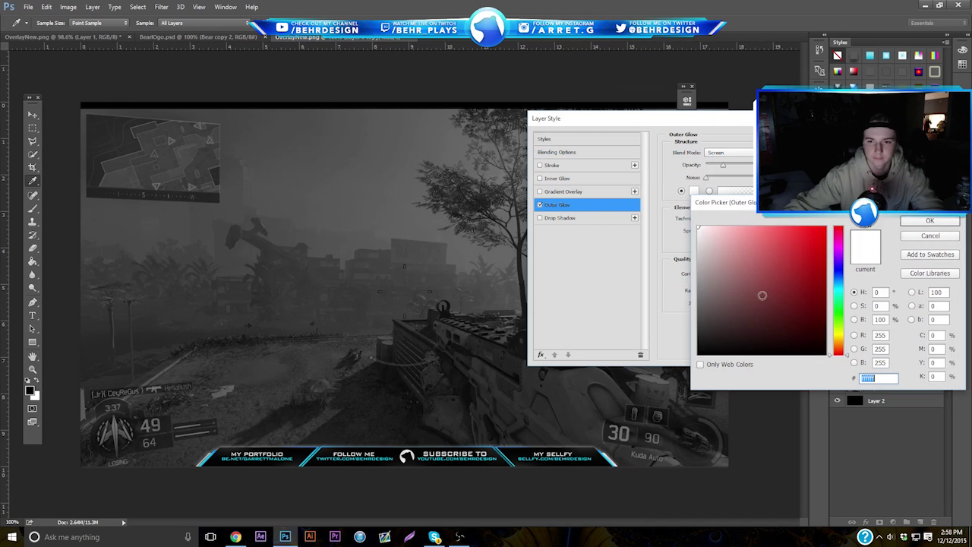
left_click_drag(839, 296, 839, 282)
left_click(825, 226)
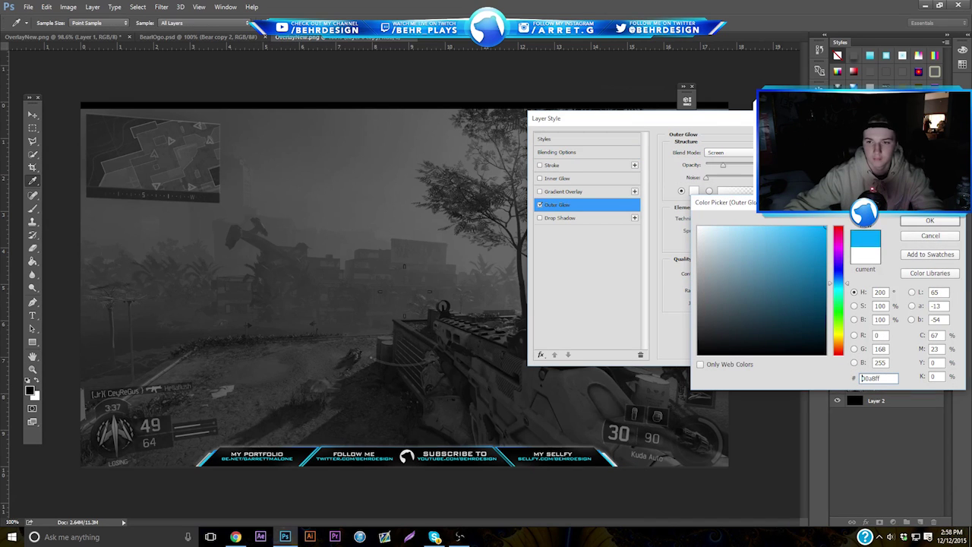
left_click(928, 220)
left_click(727, 153)
left_click(718, 152)
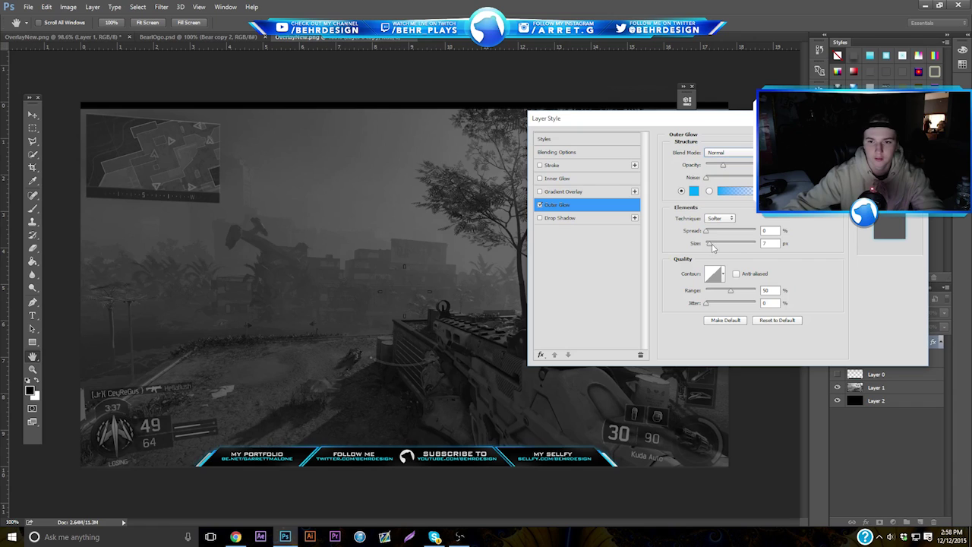
Step: Enlarge the outer glow's size, set its spread to 8%, reduce its opacity and apply the effect
mouse_move(712, 247)
left_mouse_down()
mouse_move(722, 250)
mouse_move(714, 235)
mouse_move(711, 246)
left_mouse_up()
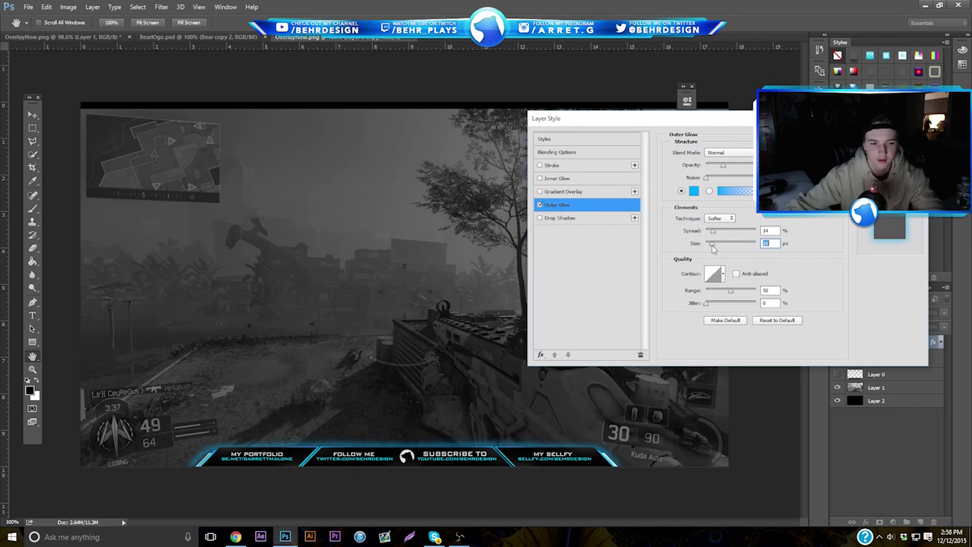
mouse_move(720, 165)
left_mouse_down()
mouse_move(740, 168)
mouse_move(715, 173)
left_mouse_up()
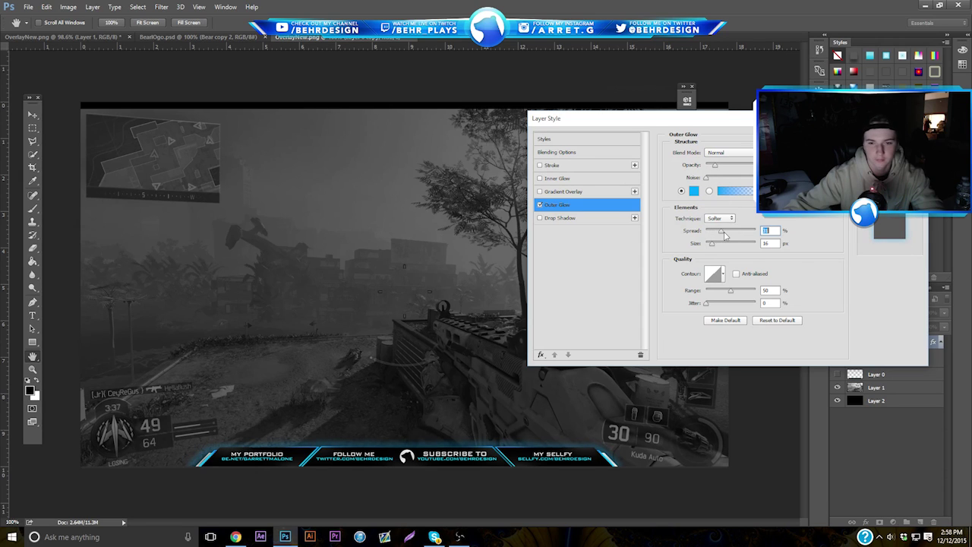
mouse_move(715, 247)
left_mouse_down()
mouse_move(729, 246)
mouse_move(715, 233)
mouse_move(716, 250)
left_mouse_up()
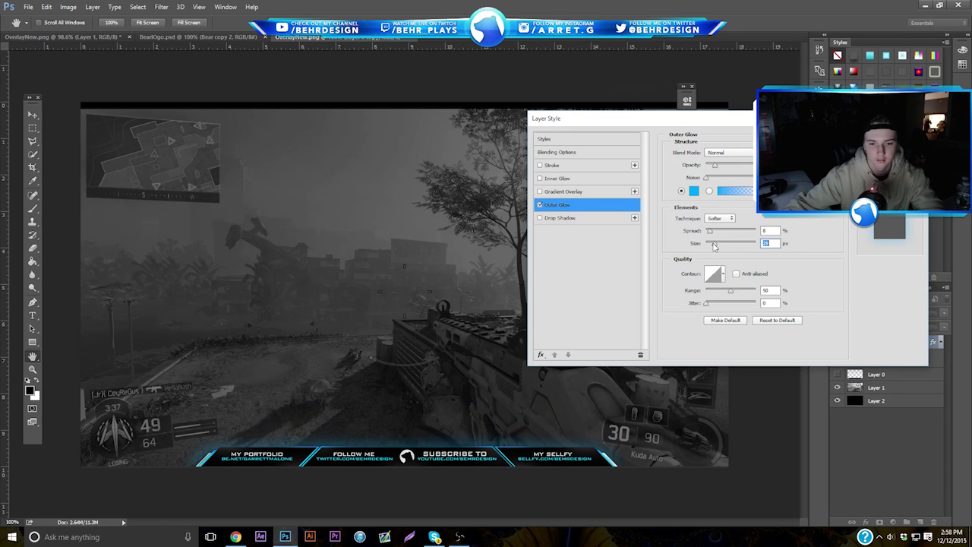
left_click_drag(717, 164, 718, 170)
key("Return")
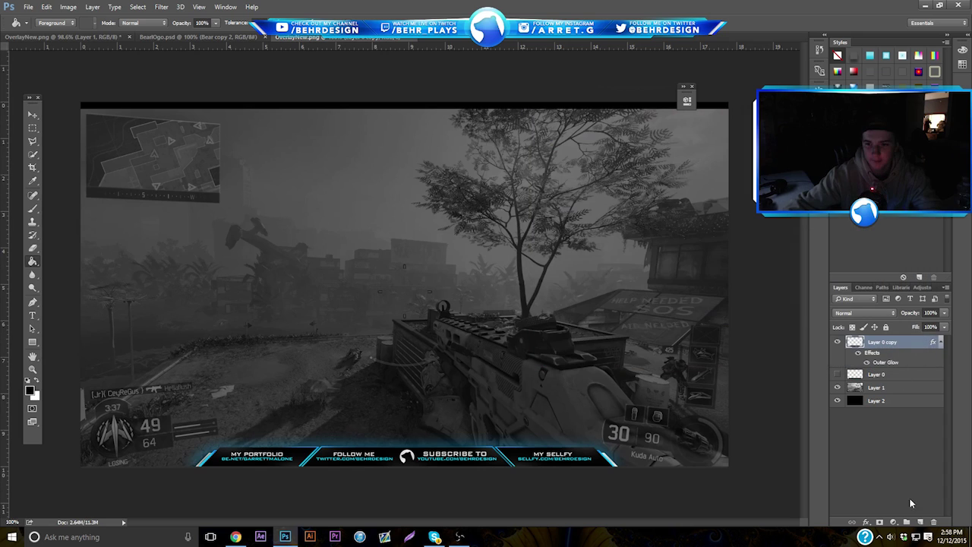
Step: On a new layer, draw a black rectangle of about 1468 by 52 px along the canvas's bottom edge and rasterize it
left_click(920, 521)
left_click(31, 343)
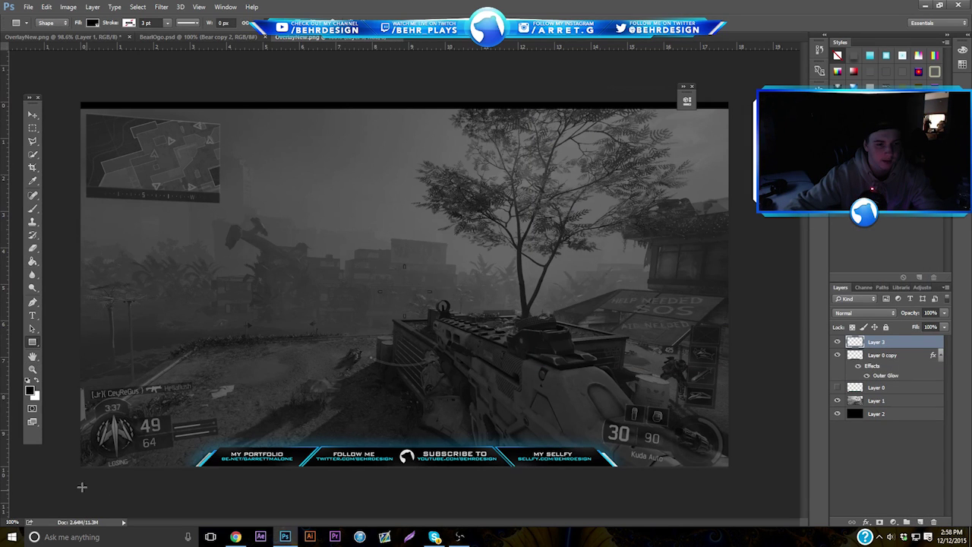
left_click_drag(68, 490, 811, 463)
right_click(888, 339)
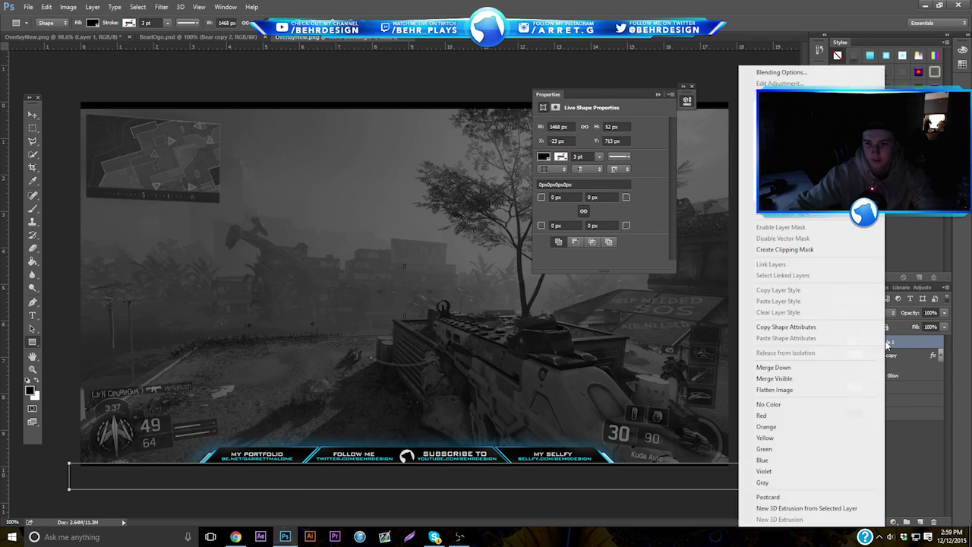
left_click(824, 204)
Step: With the rasterized rectangle layer active, set the Eraser to a soft 235 px brush with 0% hardness
left_click(31, 249)
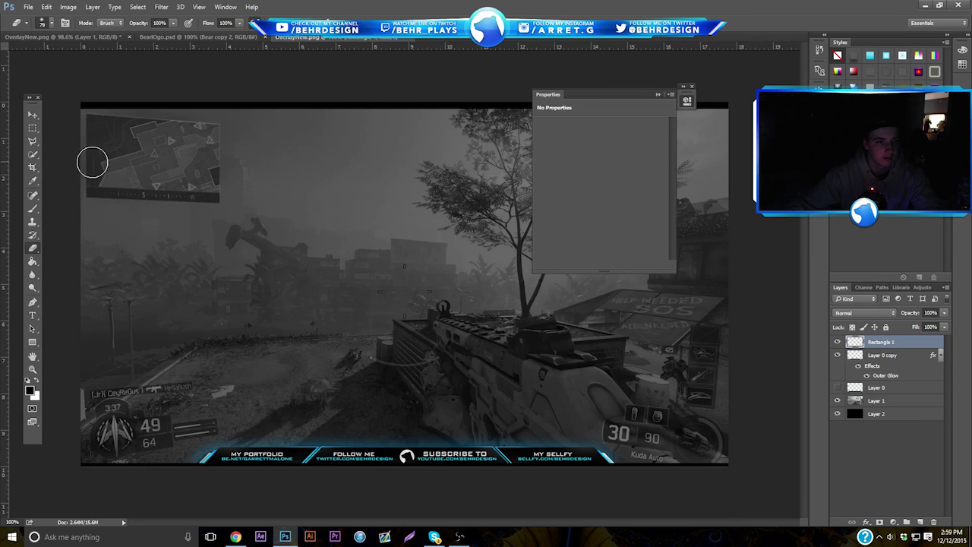
left_click(46, 23)
left_click(106, 55)
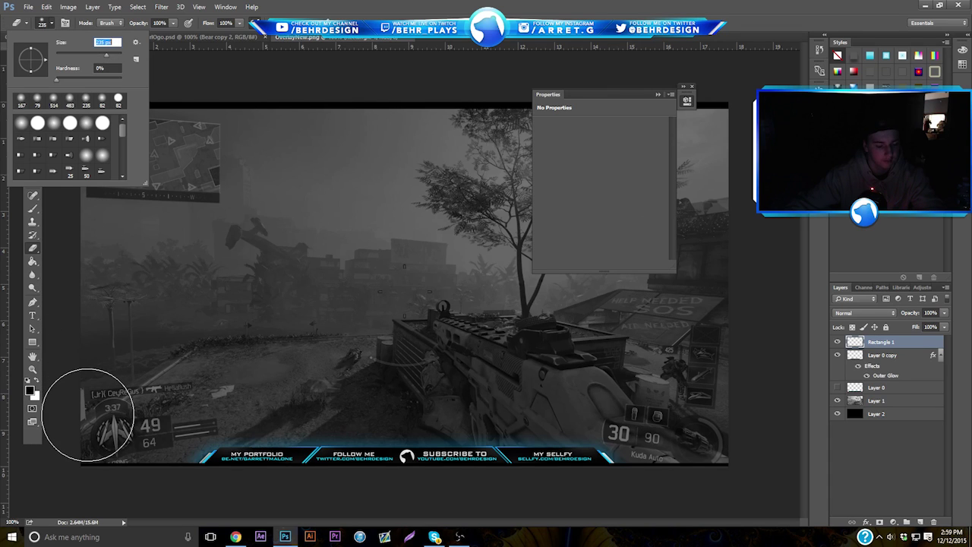
key("Return")
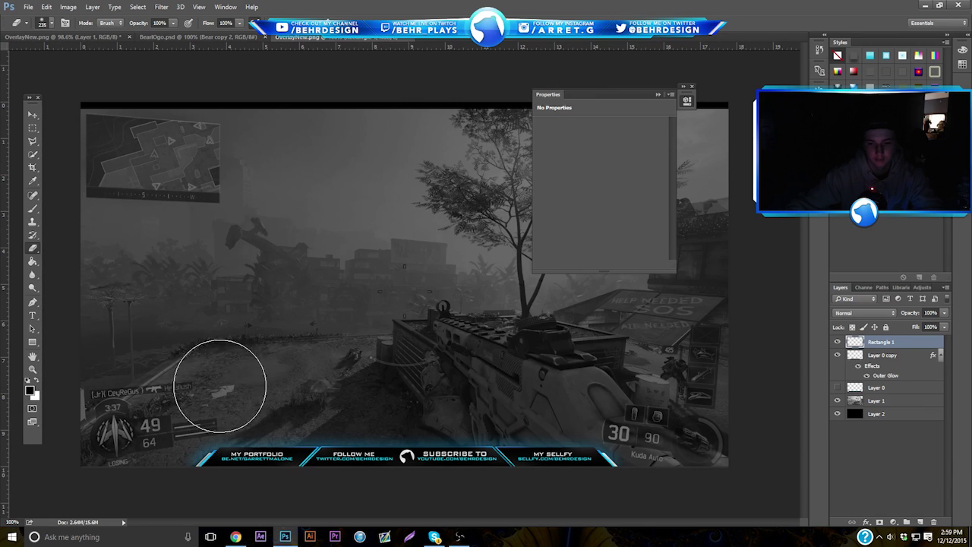
Step: Hide the game screenshot Layer 1 and the black background Layer 2, and collapse the shape properties
left_click(838, 401)
left_click(838, 414)
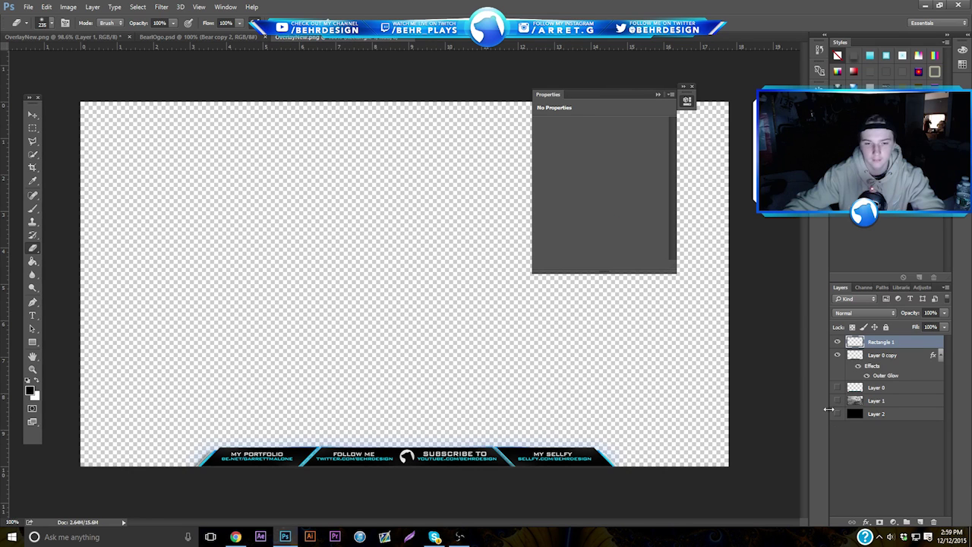
left_click(658, 94)
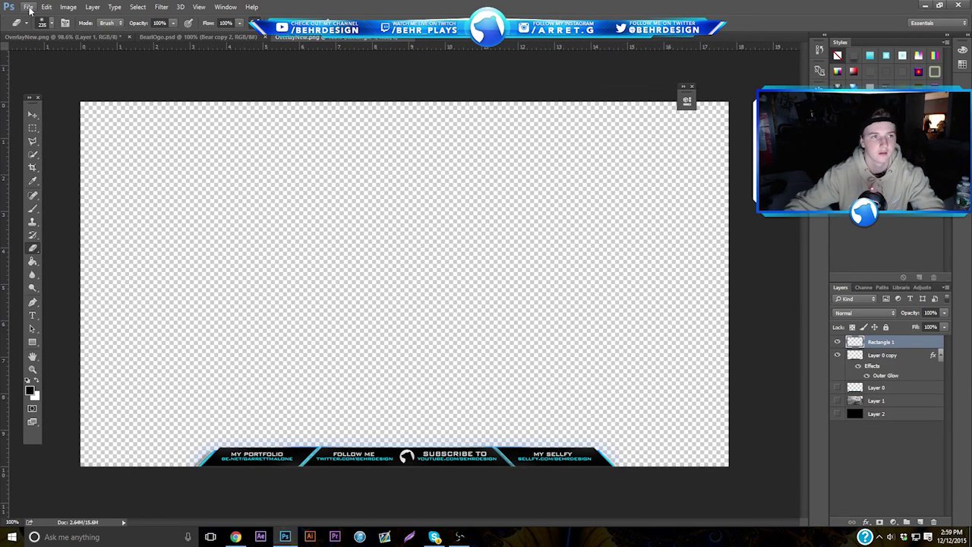
Step: Save the small glowing overlay as a PNG copy on the Desktop under a new file name
left_click(28, 8)
left_click(116, 120)
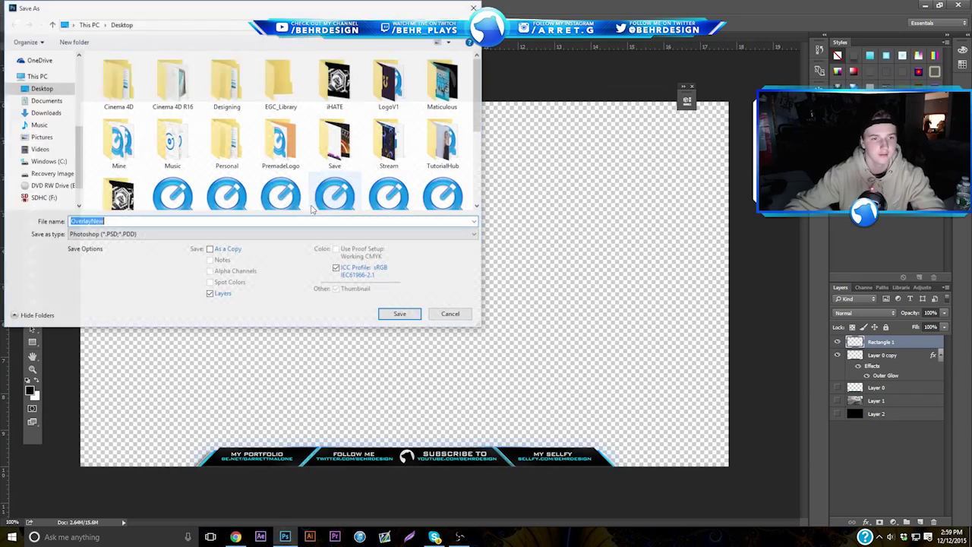
left_click(152, 234)
left_click(154, 373)
double_click(86, 221)
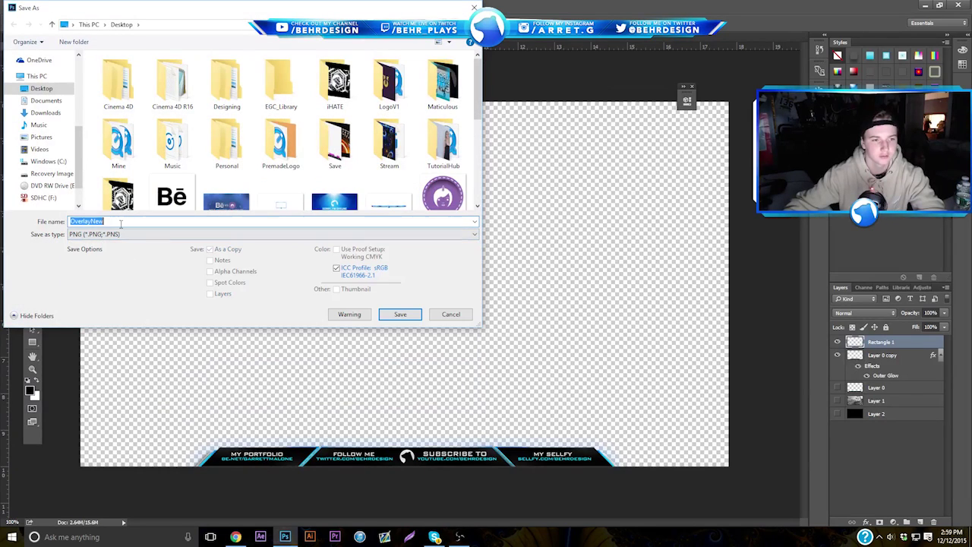
type("Overla")
key("Return")
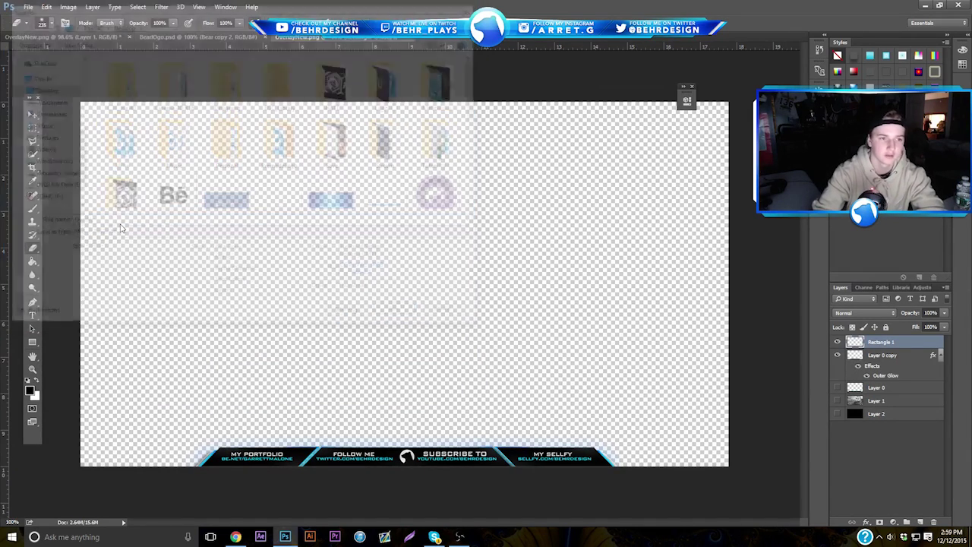
key("Return")
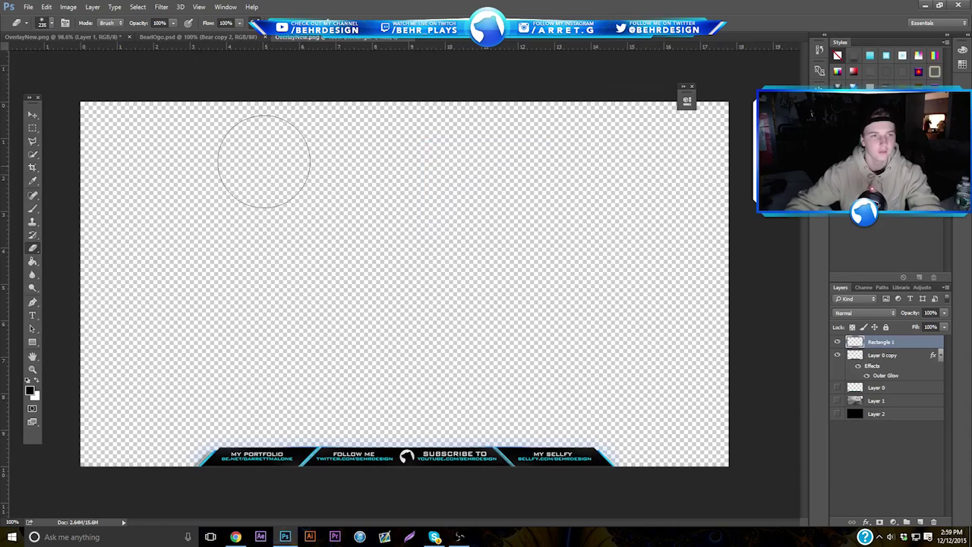
Step: In the layered overlay document, delete the hidden Rectangle 1 and Layer 0 and show the black Layer 2
left_click(76, 36)
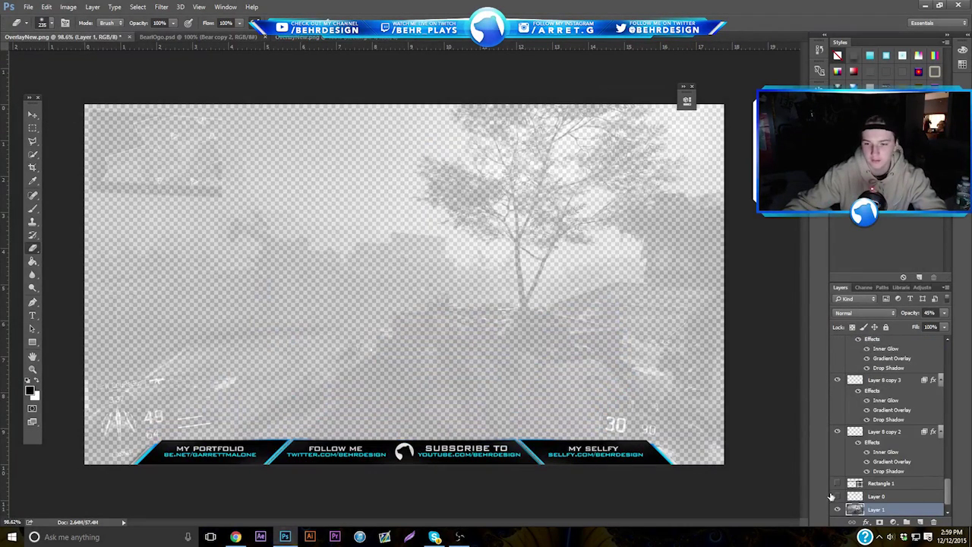
left_click(837, 483)
left_click(837, 483)
left_click(878, 484)
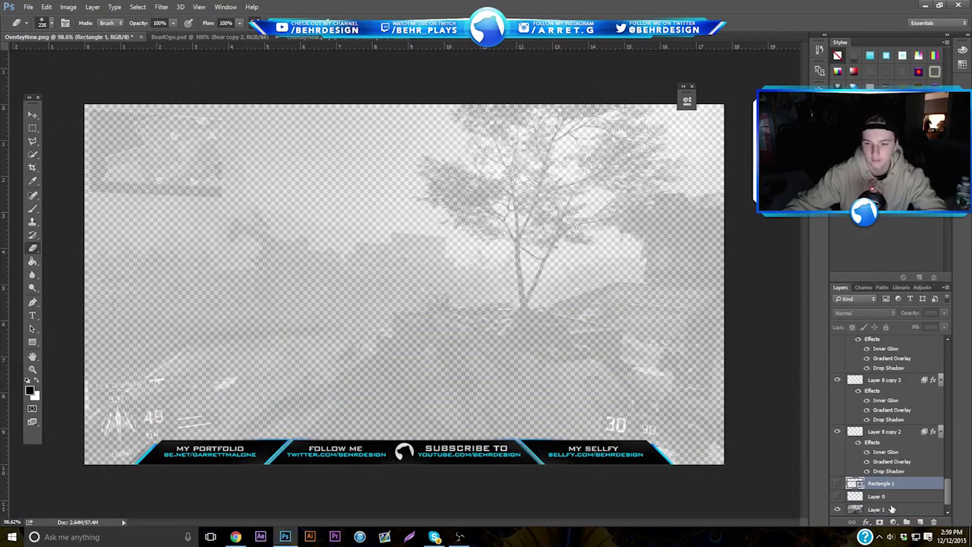
left_click(934, 522)
left_click(933, 522)
left_click(837, 509)
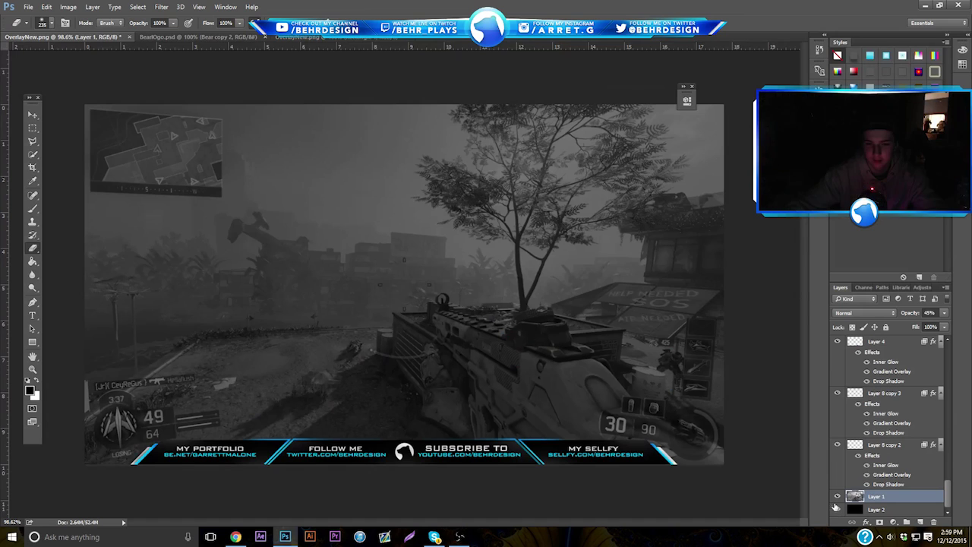
Step: Copy the glowing Layer 0 copy from the flattened document into the layered one and reposition it there
left_click(32, 369)
left_click_drag(334, 348, 353, 335)
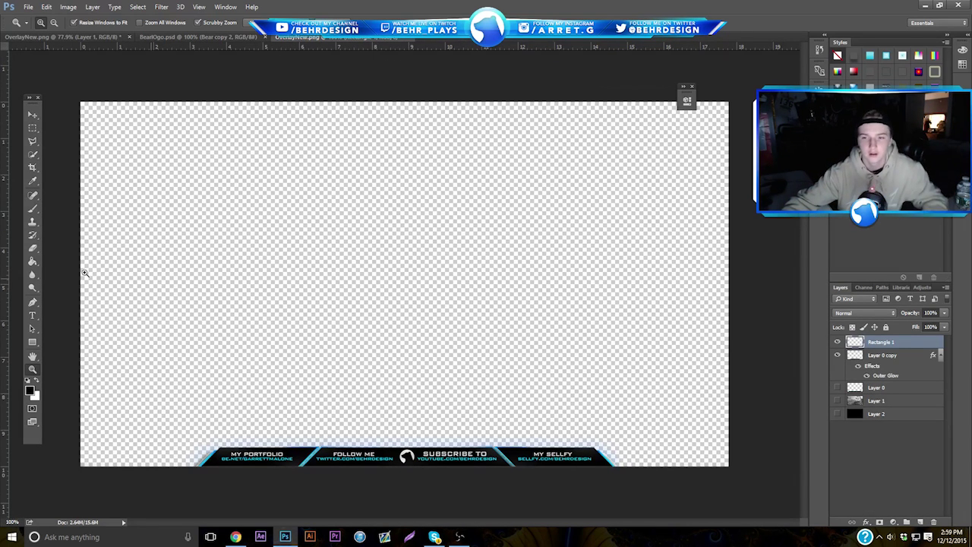
key("v")
left_click(855, 353)
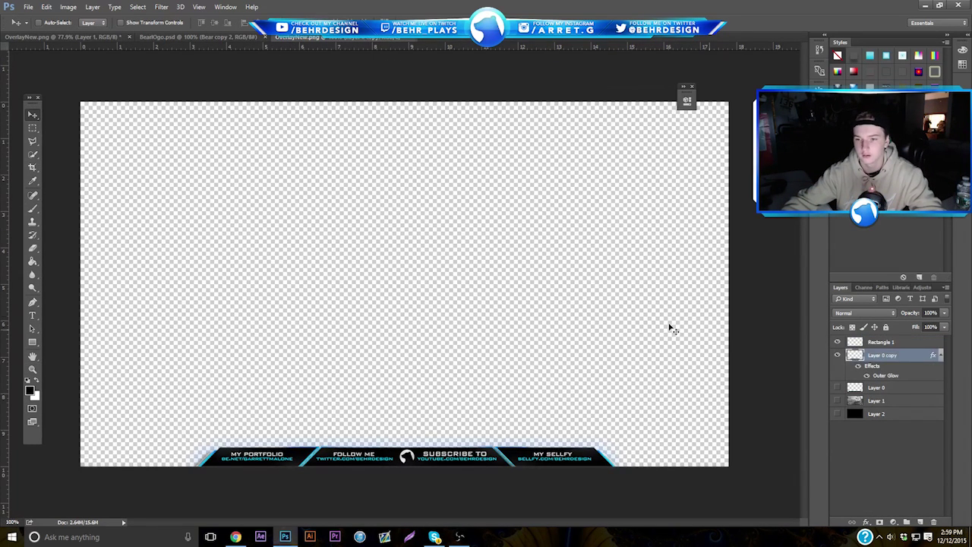
left_click_drag(461, 264, 434, 354)
left_click_drag(514, 314, 467, 207)
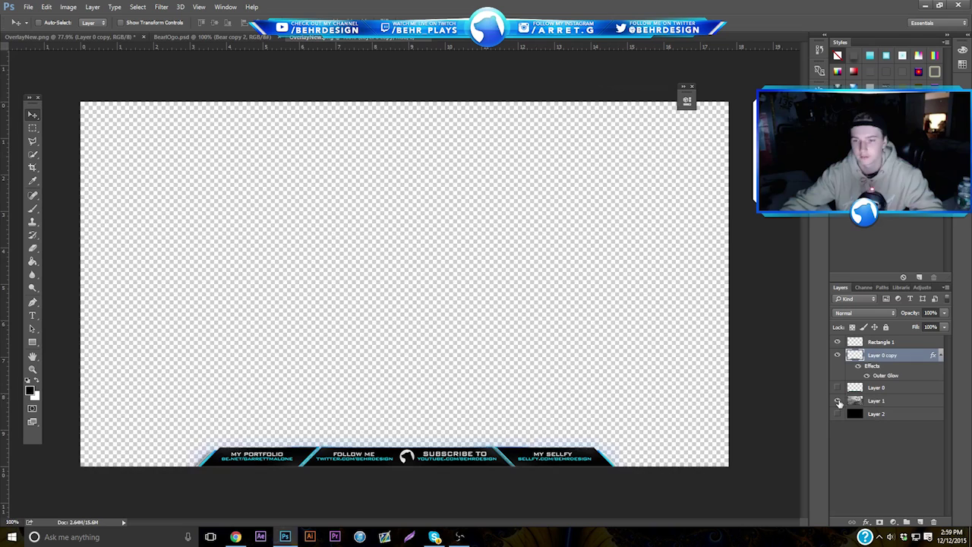
Step: Show the game screenshot and black background again behind the small glowing overlay in the flattened document
left_click(837, 401)
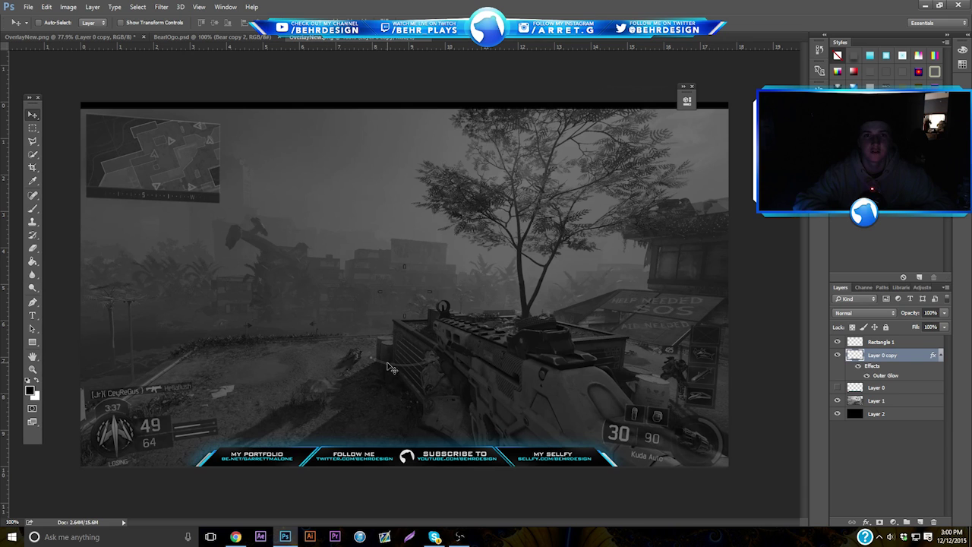
left_click(460, 537)
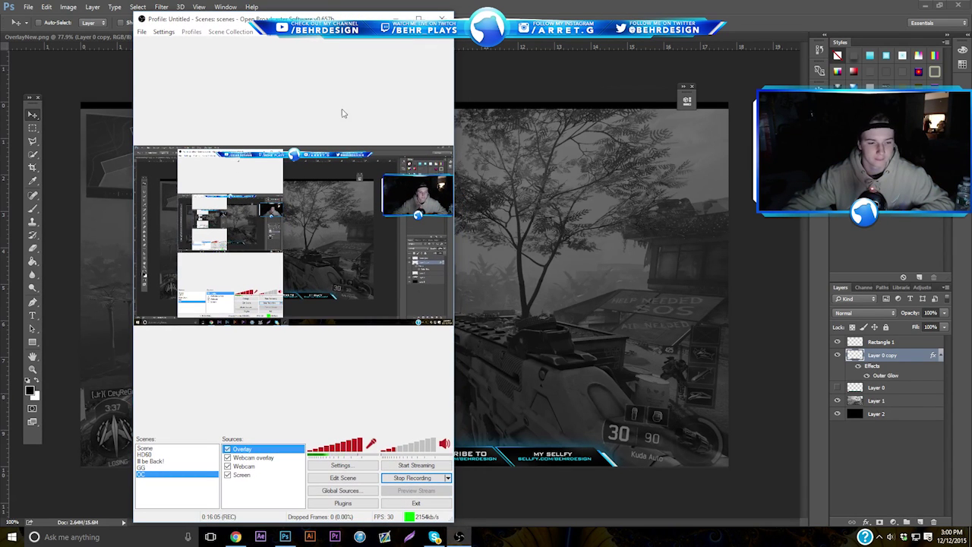
left_click(460, 537)
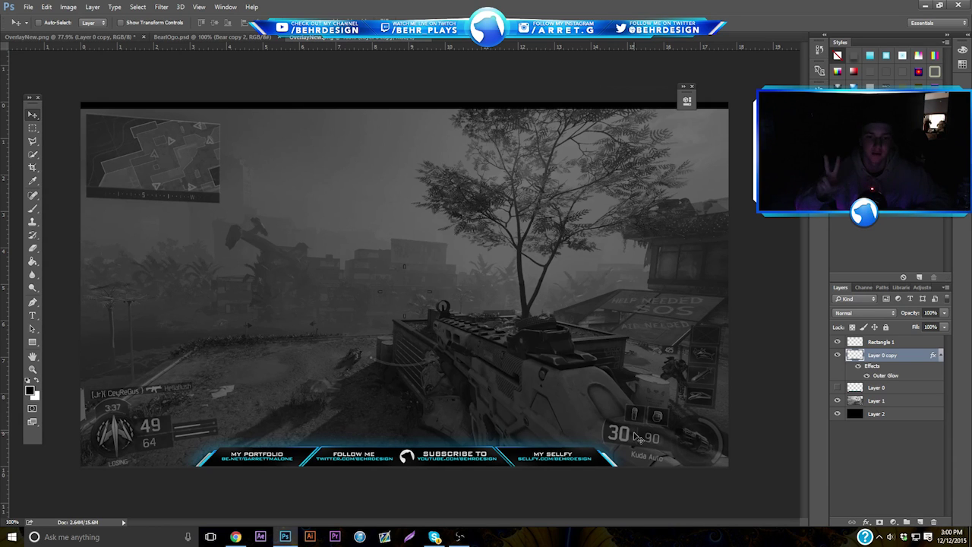
left_click(460, 537)
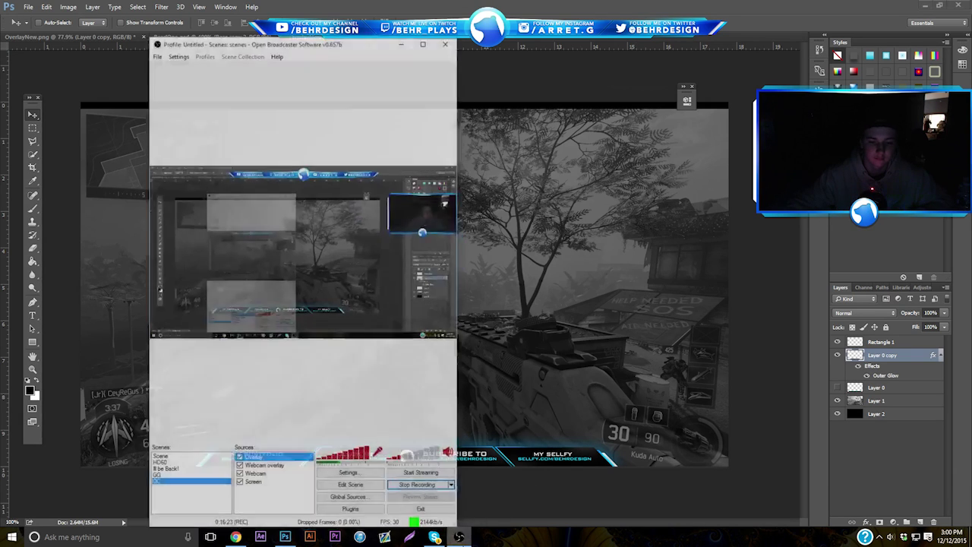